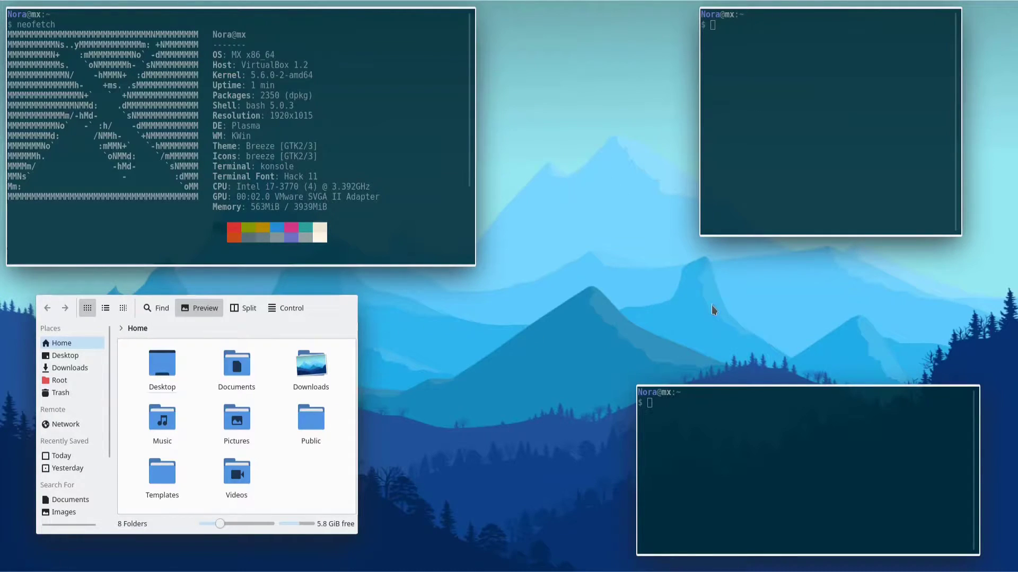
- Focus the terminals and browse the application launcher's categories, then close it
left_click(767, 105)
left_click(399, 177)
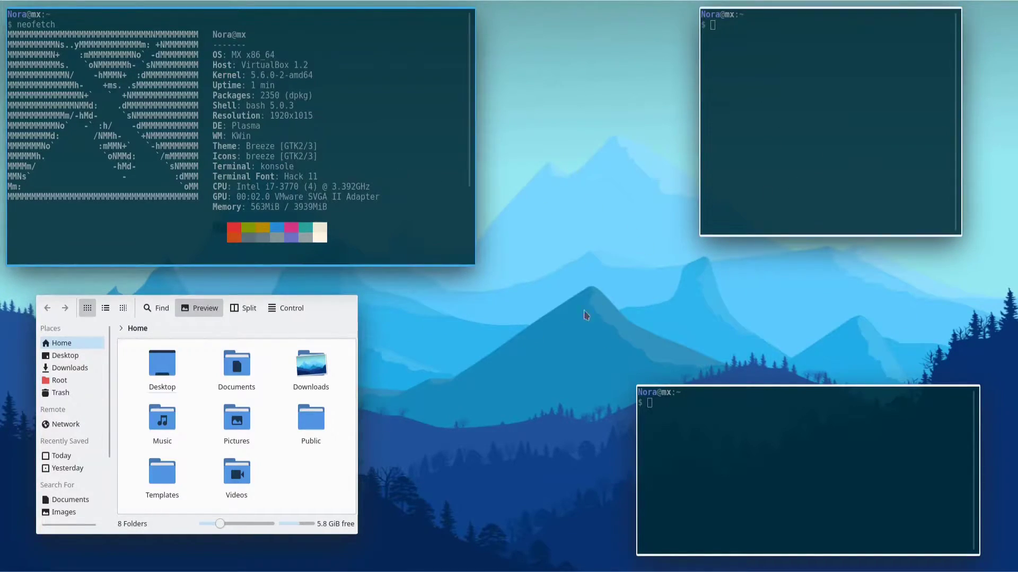
key("super")
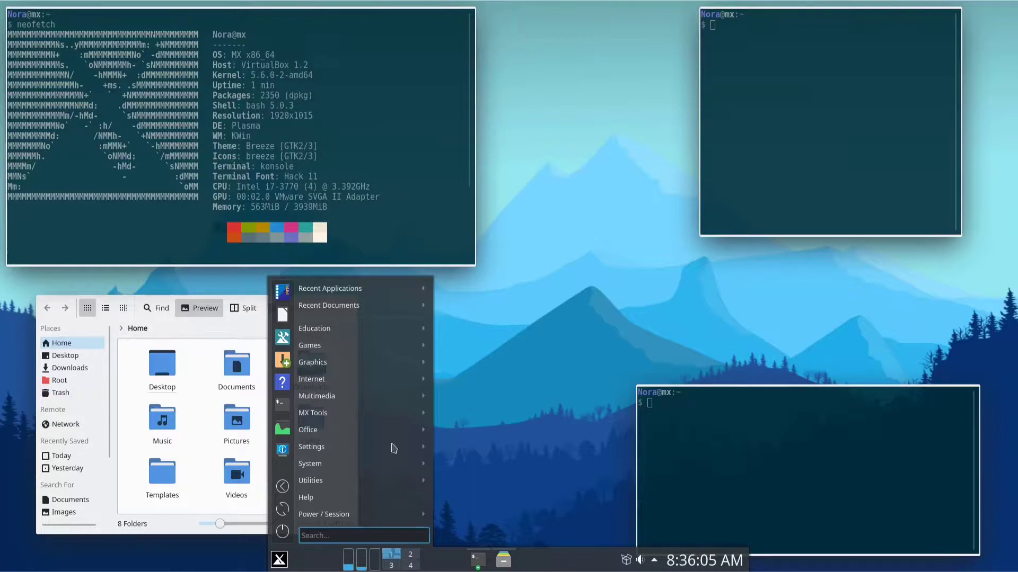
key("Down")
left_click(522, 397)
key("super")
left_click(546, 424)
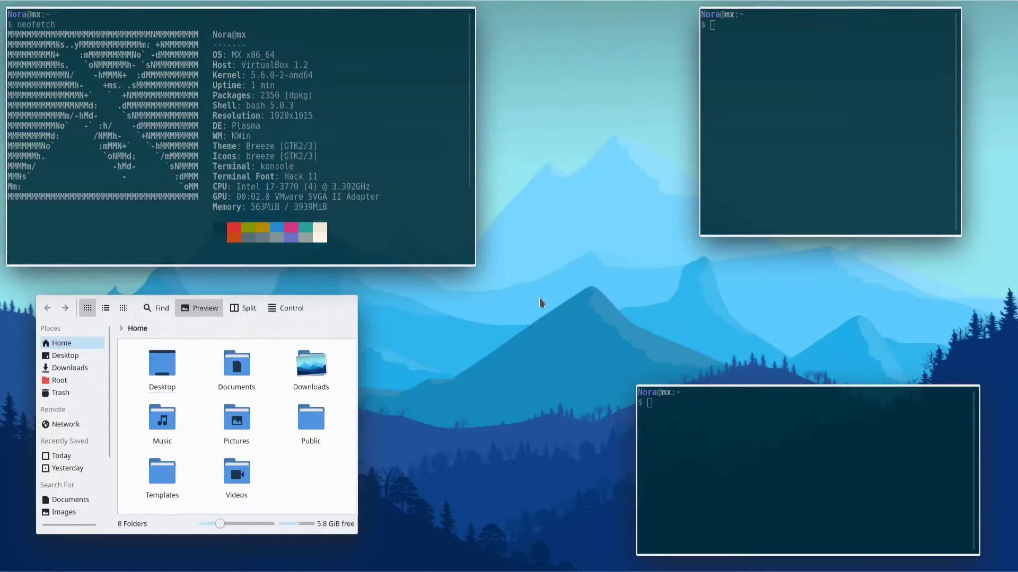
- Turn on Krohnkite tiling with Super+T and drag the splitters to resize the tiles
key("super+t")
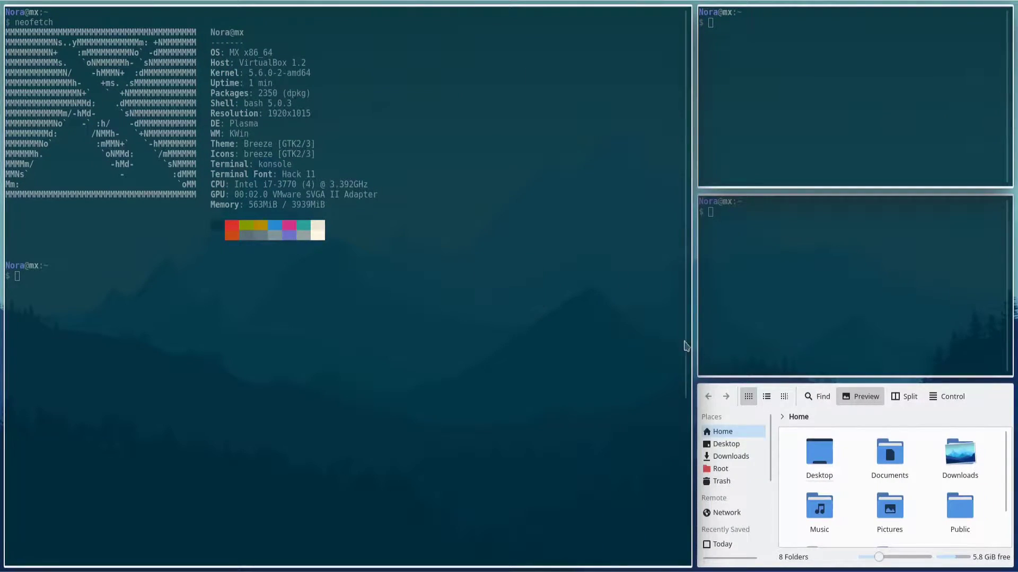
right_click(686, 342)
left_click(670, 297)
left_click_drag(695, 297, 457, 297)
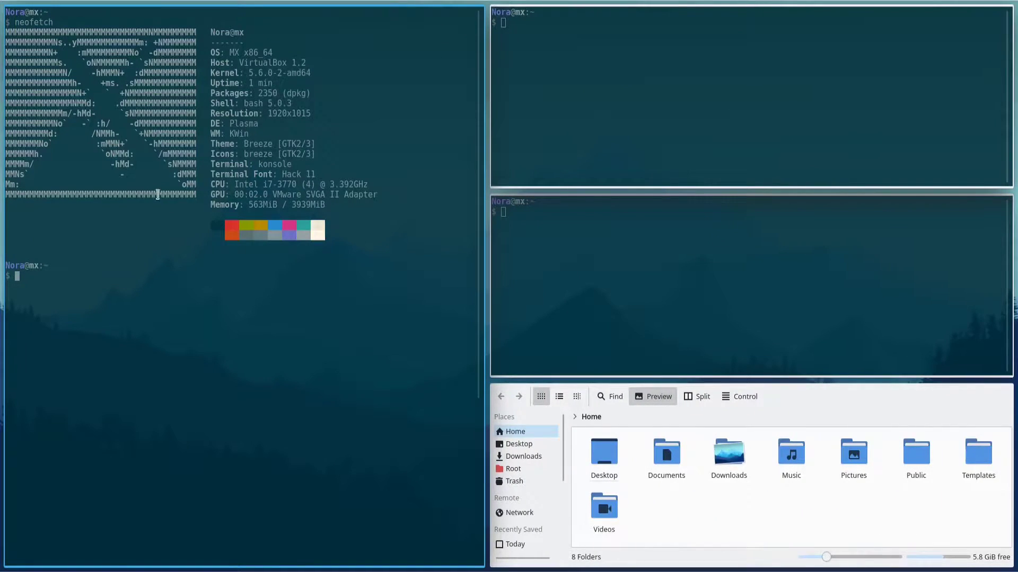
left_click_drag(480, 200, 535, 197)
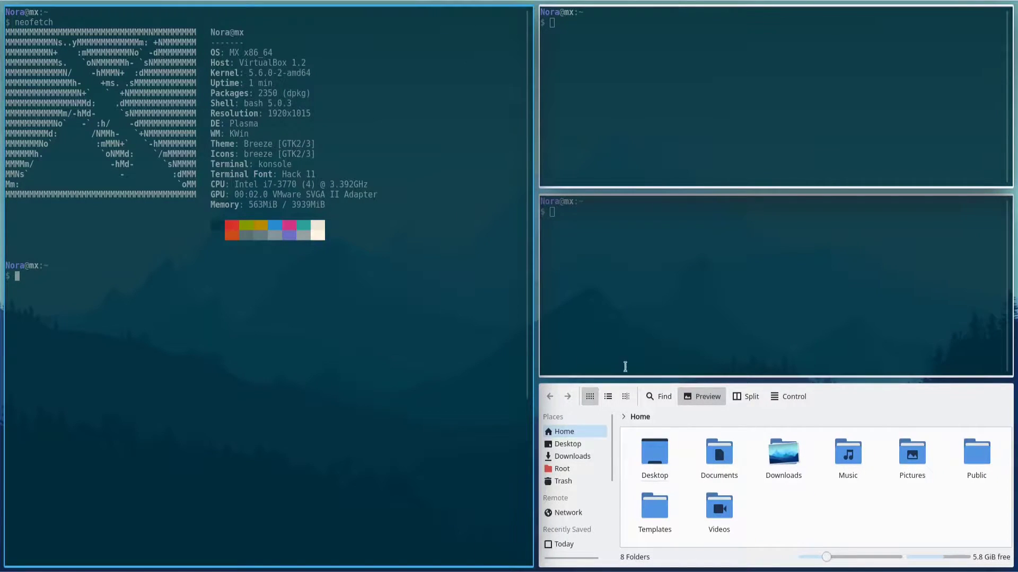
- Move the file manager to the top-right tile with Meta+Shift+K and make it taller
key("meta+shift+k")
key("meta+shift+k")
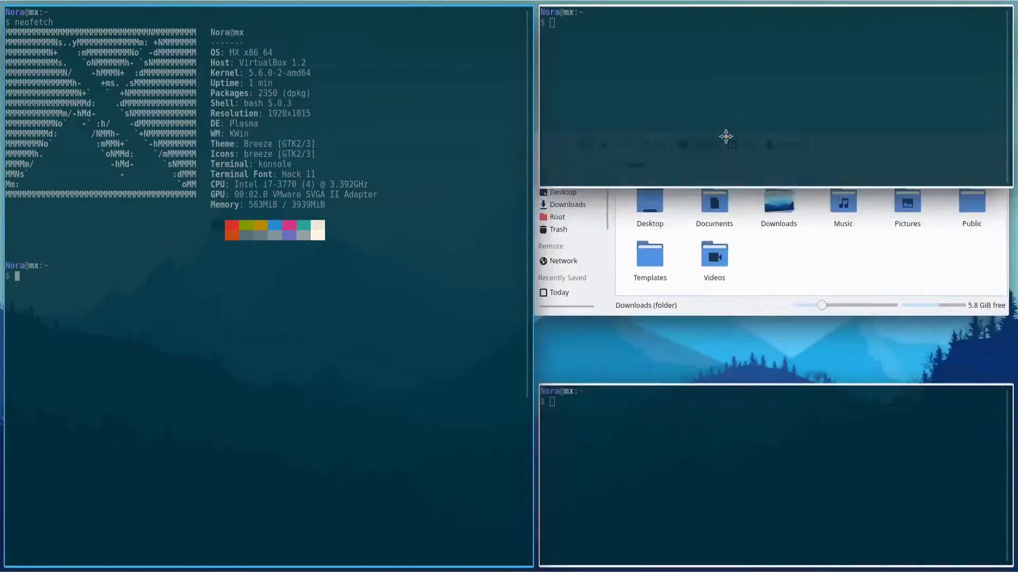
key("super+ctrl+j")
key("super+ctrl+j")
key("super+ctrl+j")
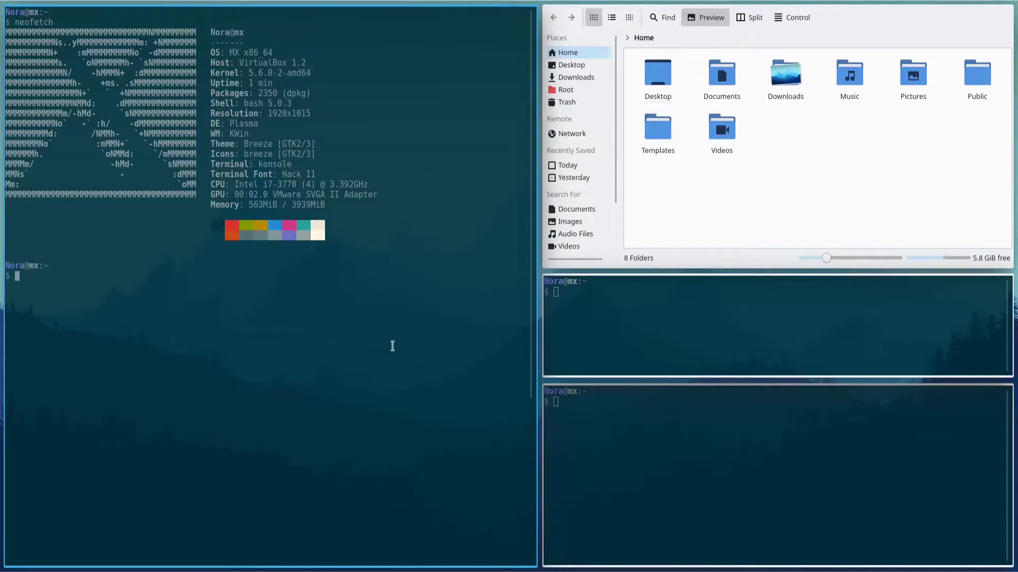
key("super")
key("super+l")
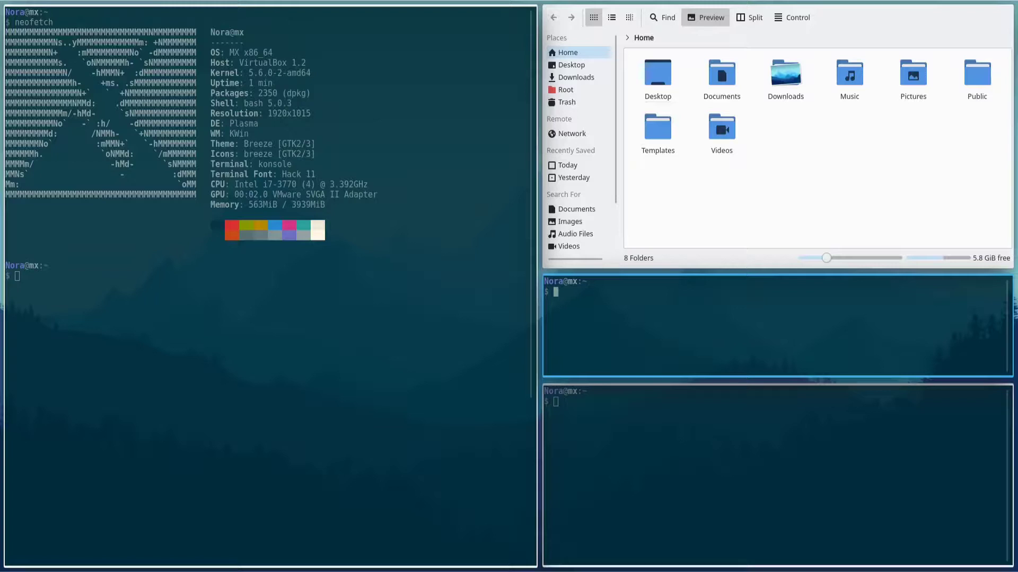
- Open new terminals with Ctrl+Alt+T so they stack in the right-hand column
left_click(493, 303)
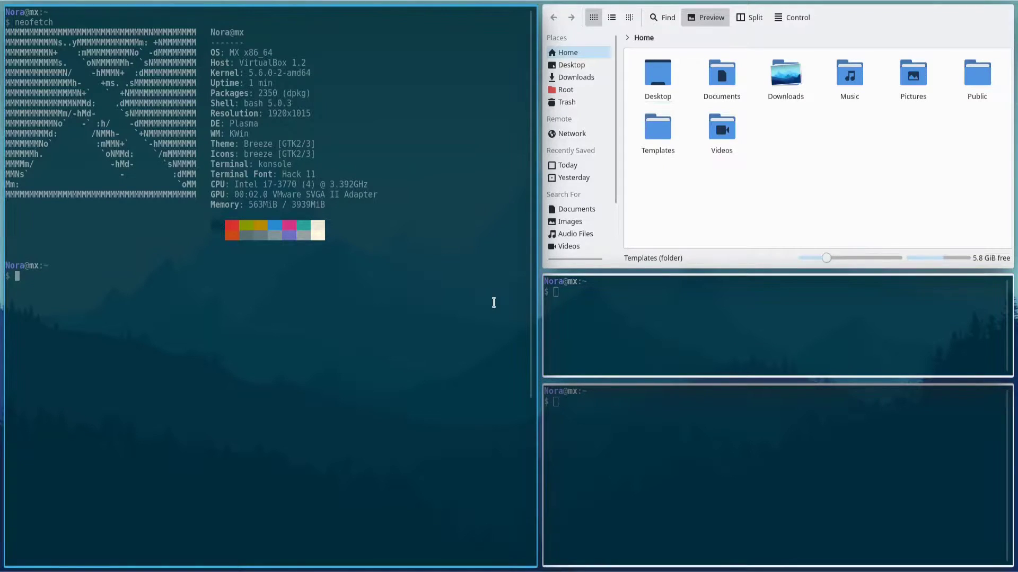
key("ctrl+alt+t")
key("ctrl+alt+t")
key("ctrl+alt+t")
key("ctrl+alt+t")
key("ctrl+alt+t")
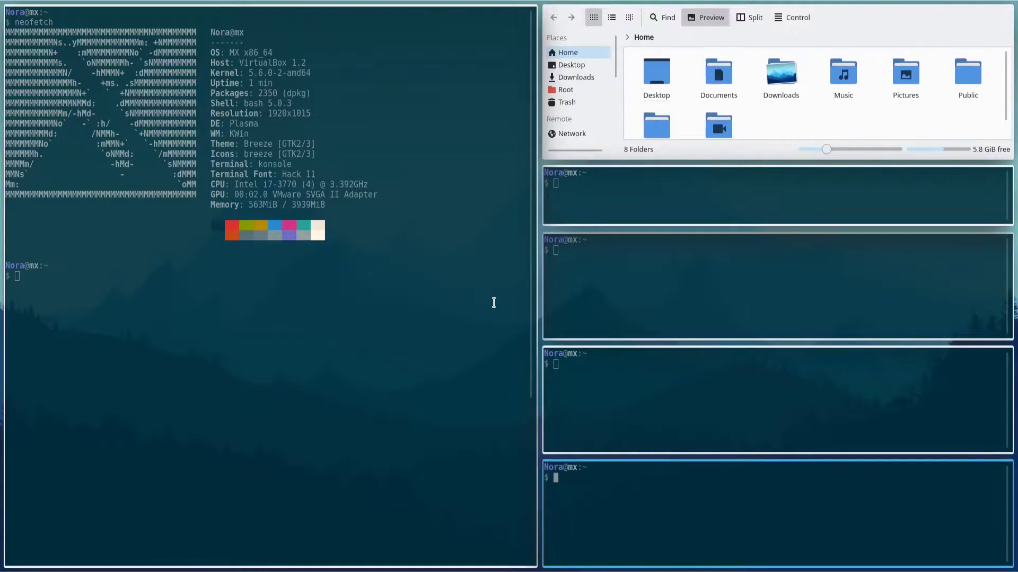
key("ctrl+alt+t")
key("ctrl+alt+t")
key("ctrl+alt+t")
key("ctrl+alt+t")
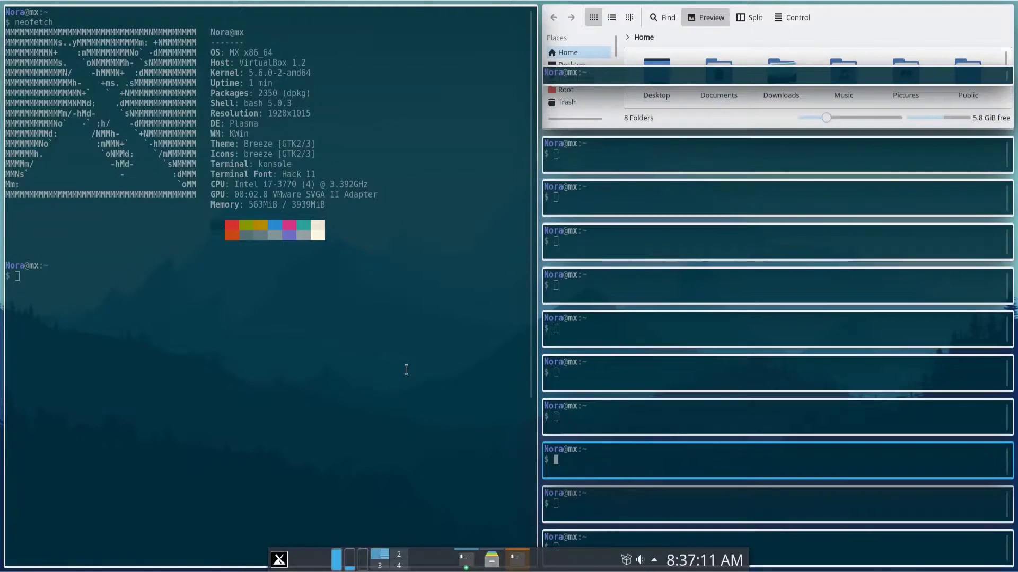
- Run cmatrix in the large left terminal
type("cmatrix")
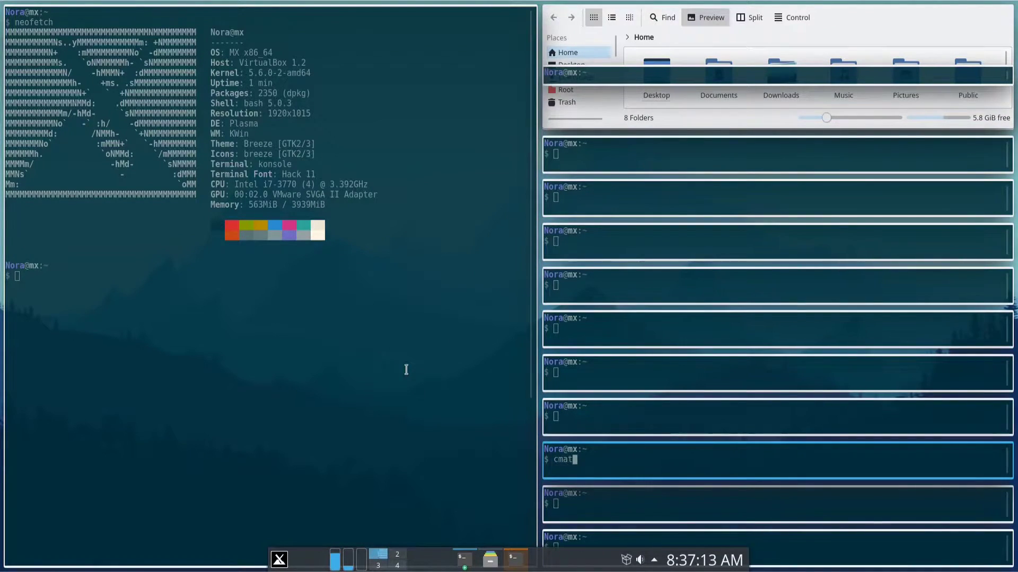
left_click(346, 356)
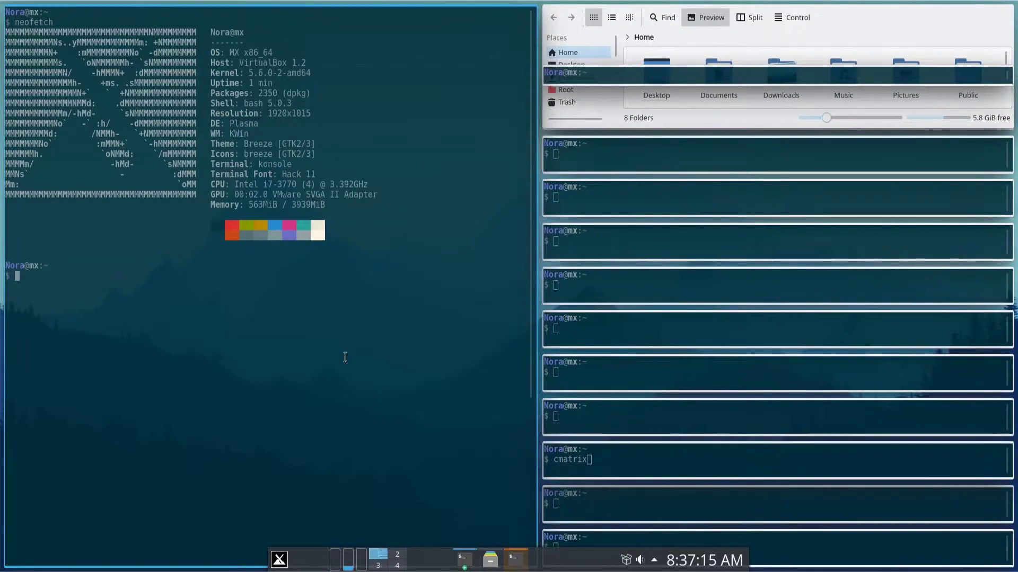
type("cmat")
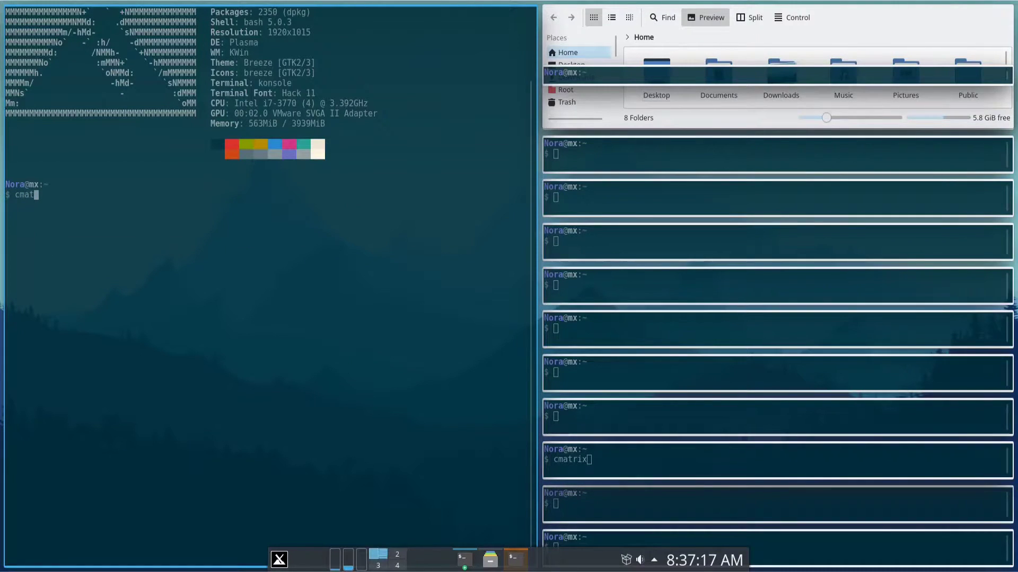
type("rix")
key("Return")
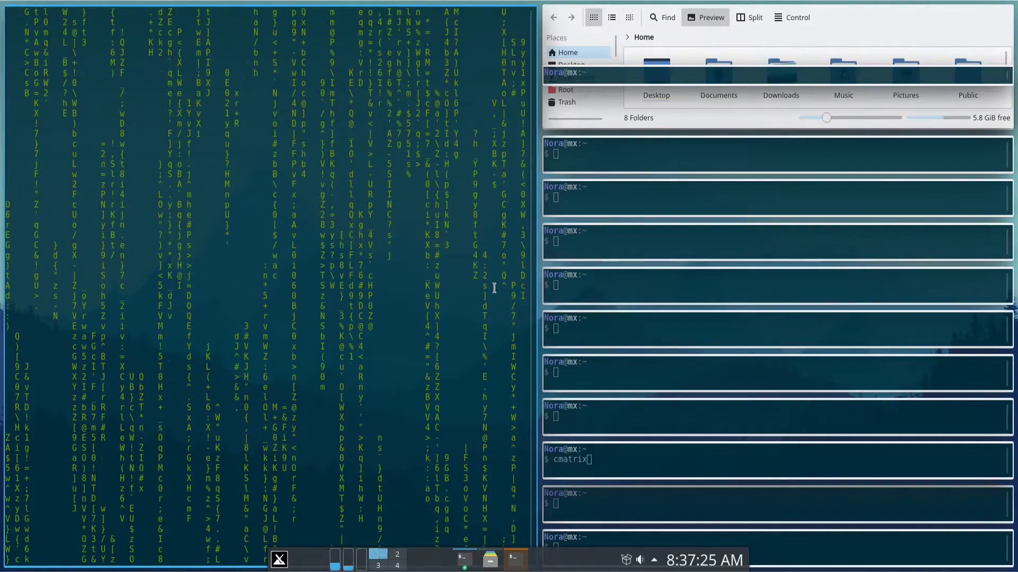
- Add several more terminals to the right-hand stack with Ctrl+Alt+T
key("ctrl+alt+t")
key("ctrl+alt+t")
key("ctrl+alt+t")
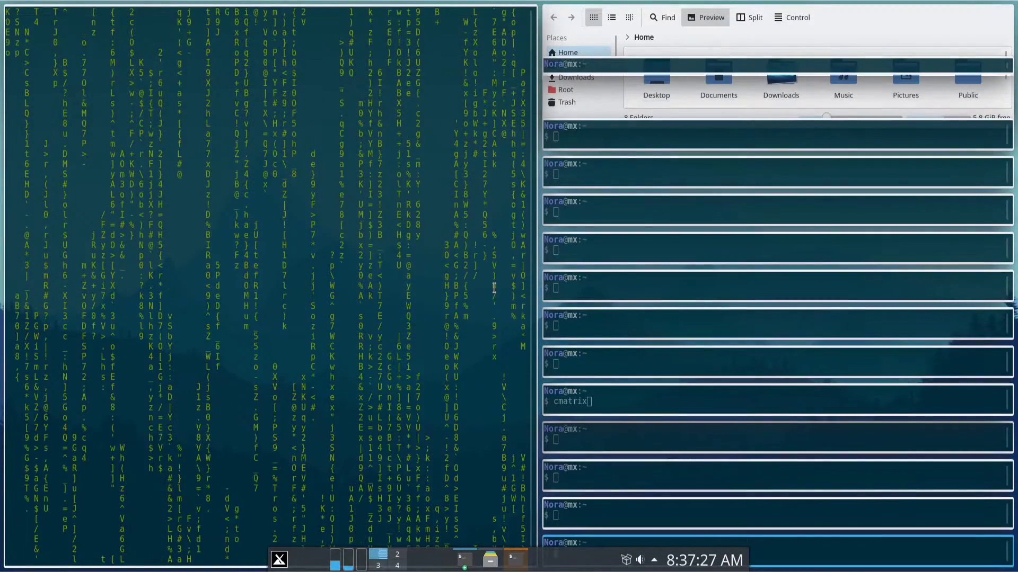
key("ctrl+alt+t")
key("ctrl+alt+t")
key("ctrl+alt+t")
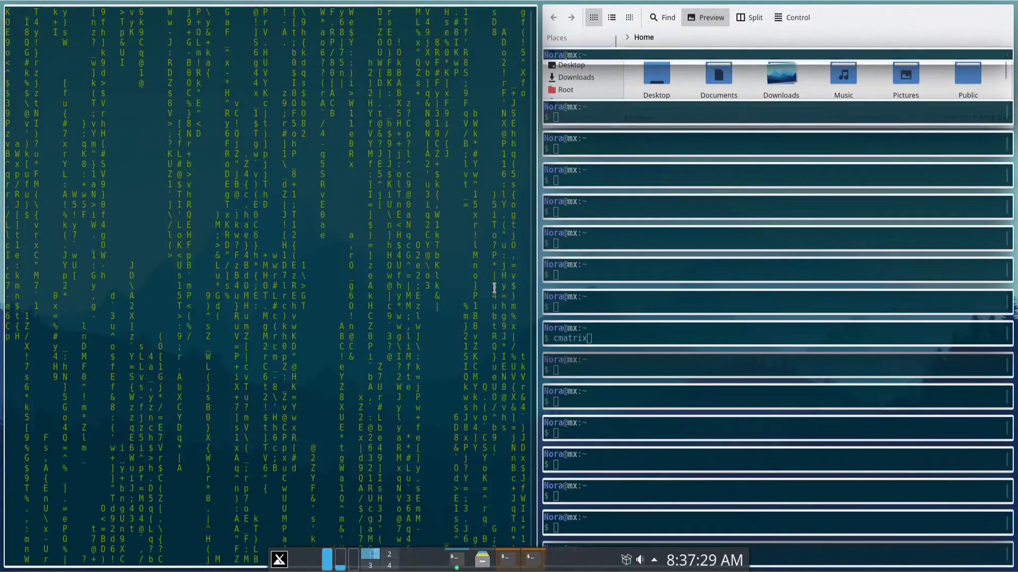
key("ctrl+alt+t")
key("ctrl+alt+t")
key("ctrl+alt+t")
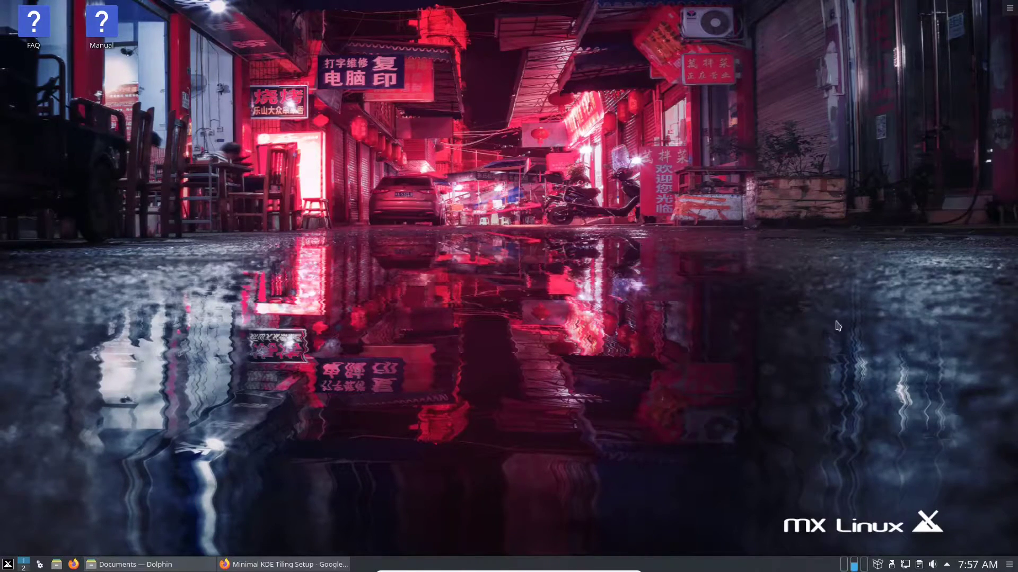
- Rubber-band select the FAQ and Manual desktop icons and delete them
key("ctrl+alt+t")
left_click_drag(244, 11, 4, 61)
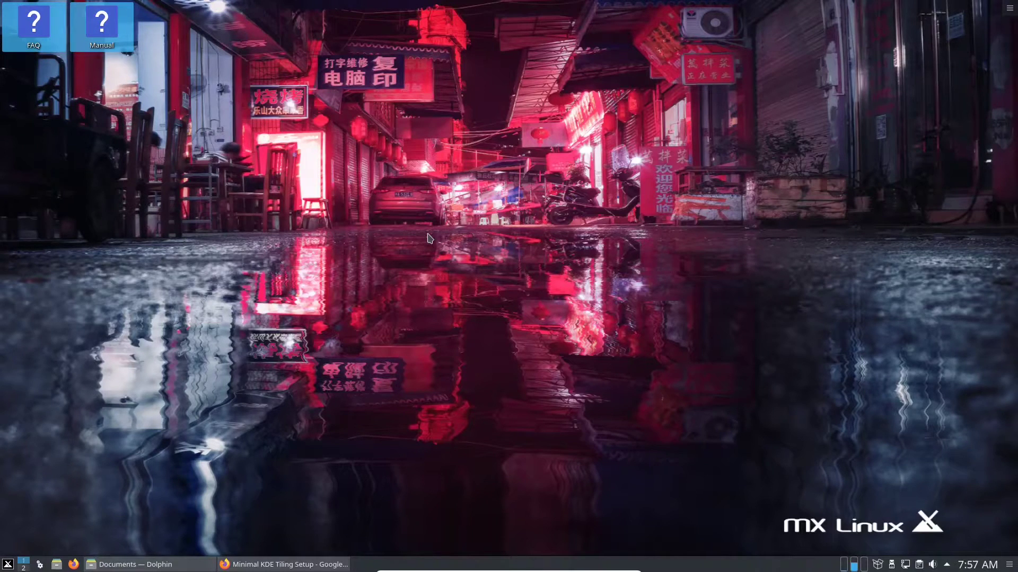
key("Delete")
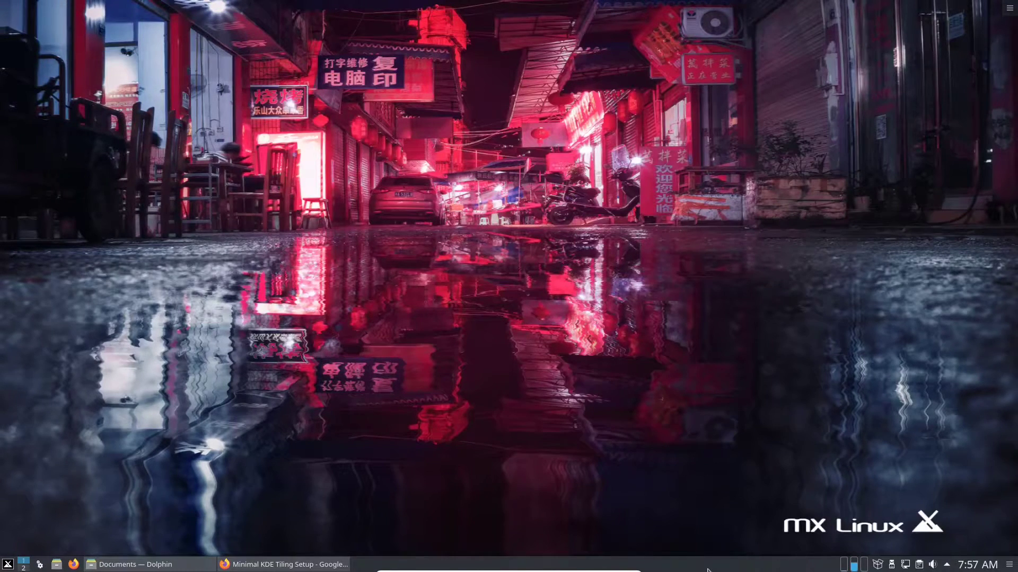
- Enter panel editing via the taskbar's Panel Options > Configure Panel
right_click(708, 570)
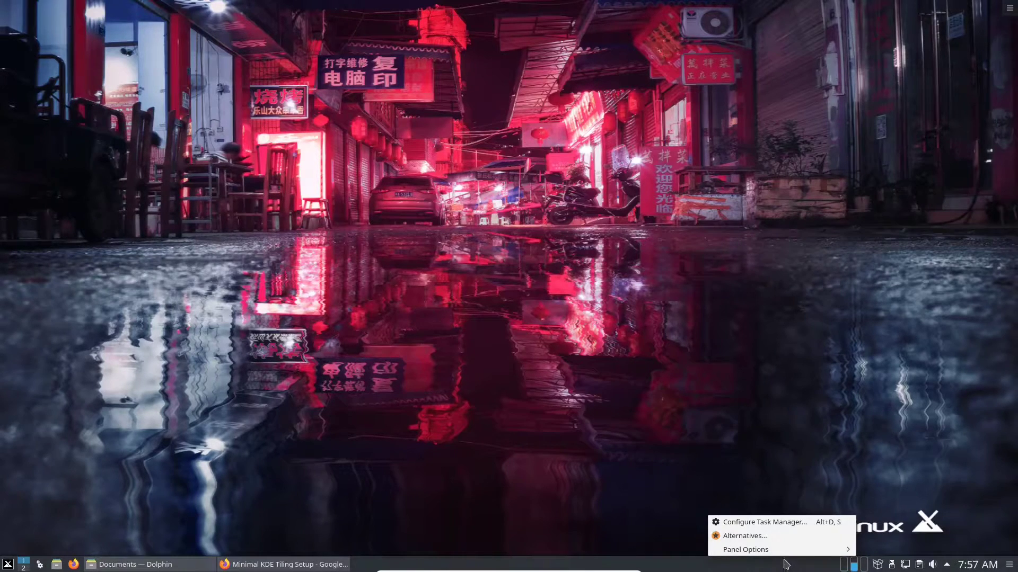
mouse_move(769, 551)
mouse_move(882, 538)
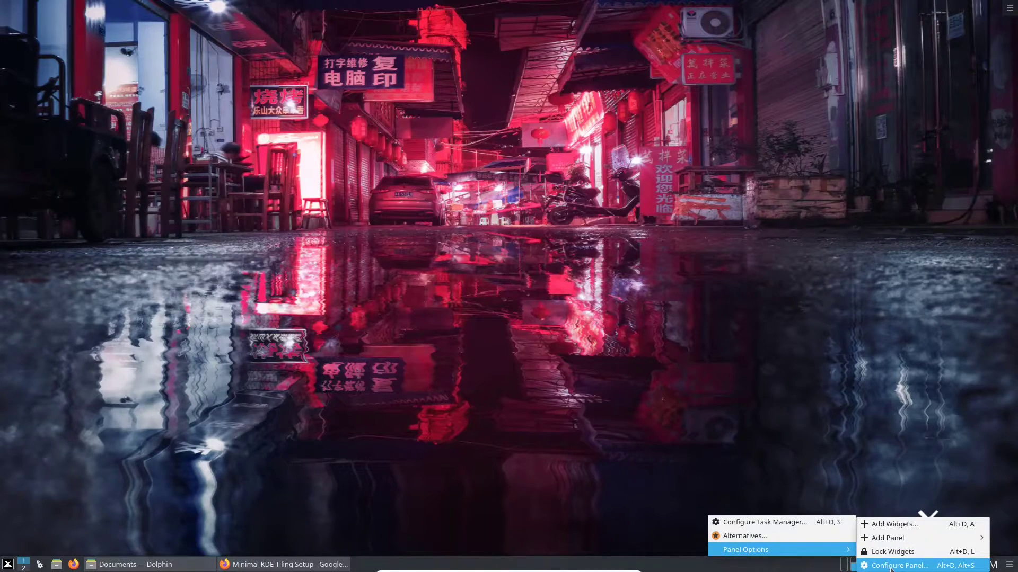
left_click(886, 566)
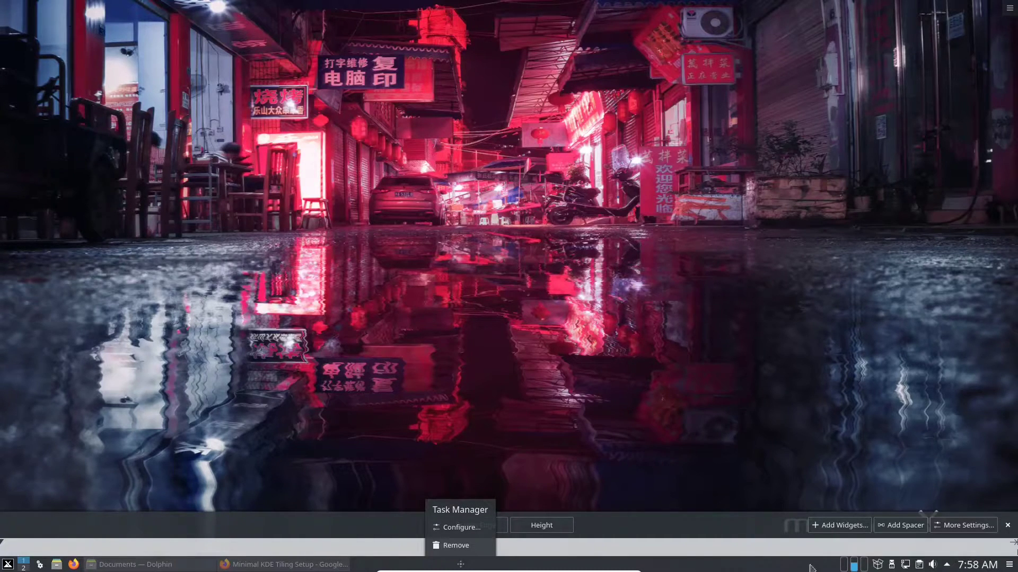
right_click(787, 566)
mouse_move(829, 532)
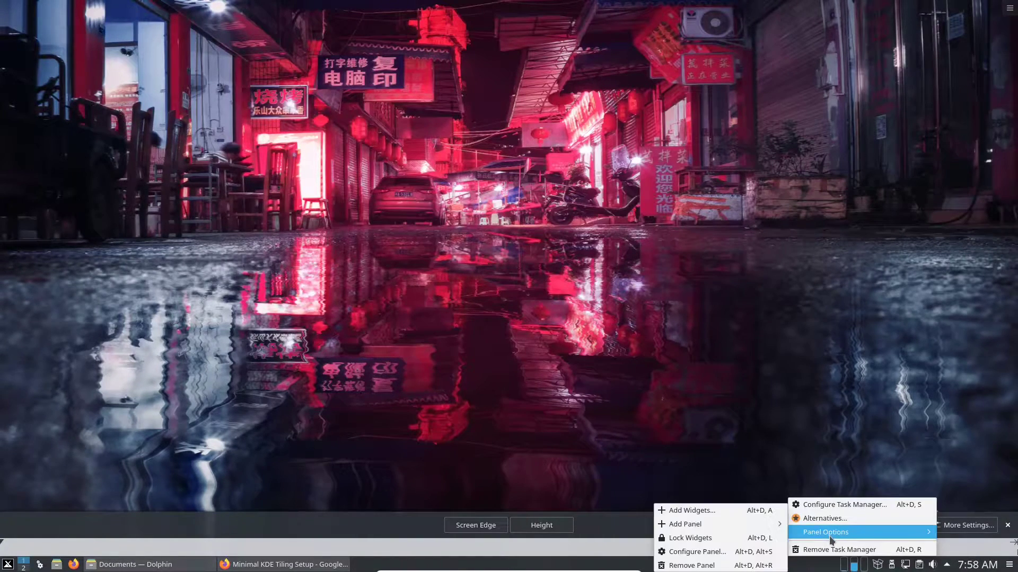
left_click(743, 552)
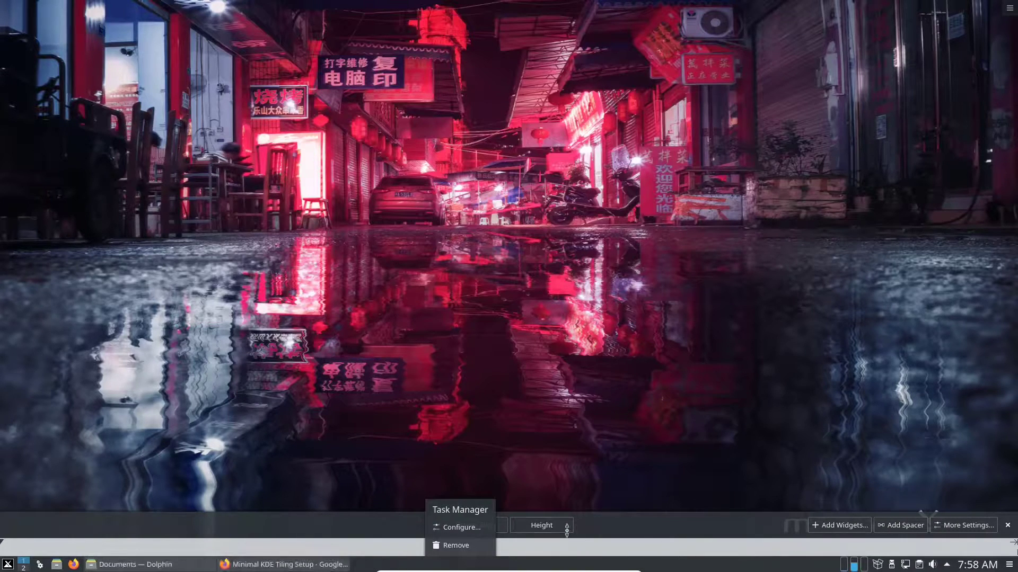
- Raise the panel height to 48 and drag its right end to about two-thirds across
left_click_drag(561, 524, 567, 518)
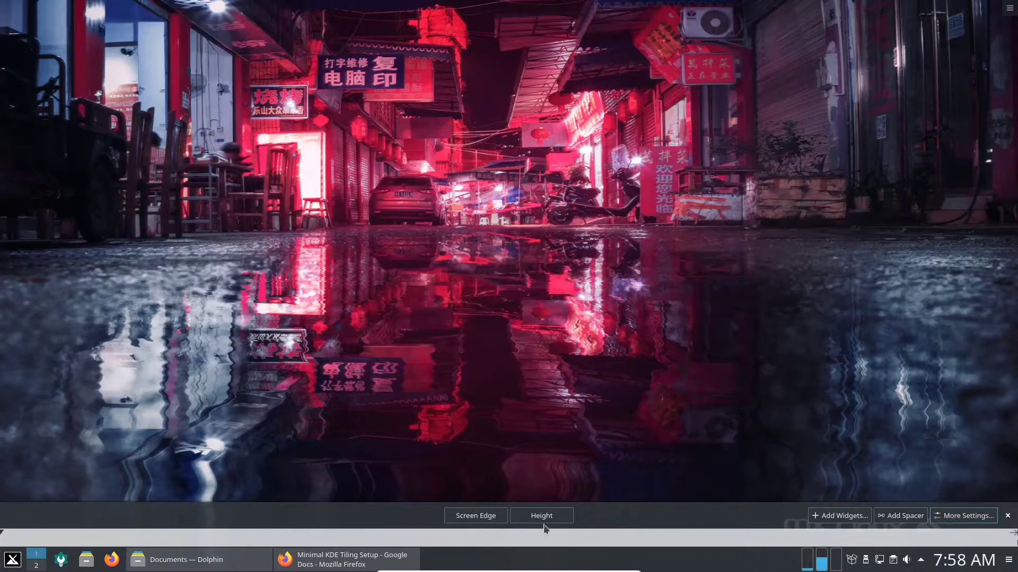
mouse_move(408, 535)
left_click_drag(1009, 532, 635, 530)
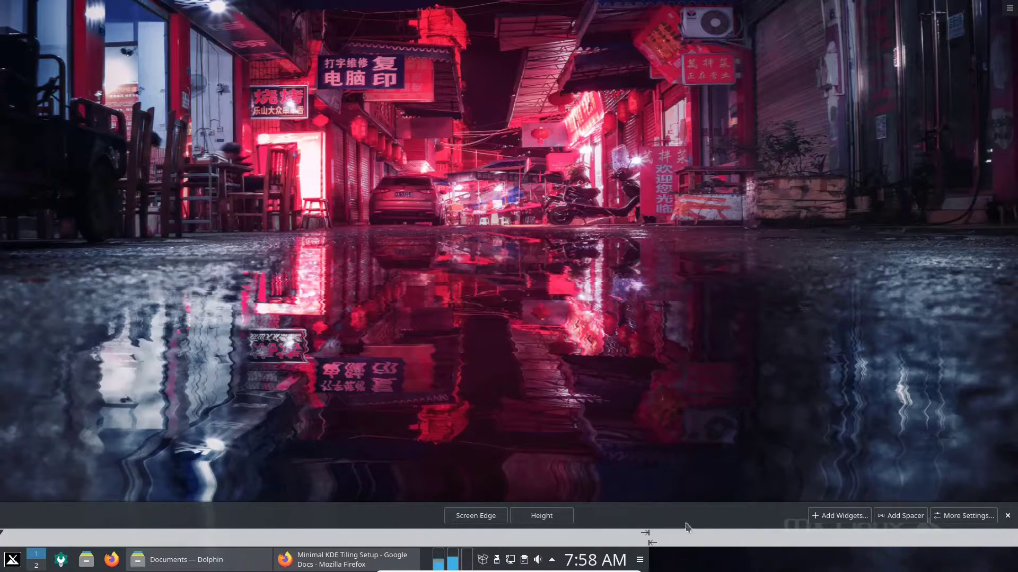
- Centre the panel in More Settings and adjust its width handles
left_click(945, 522)
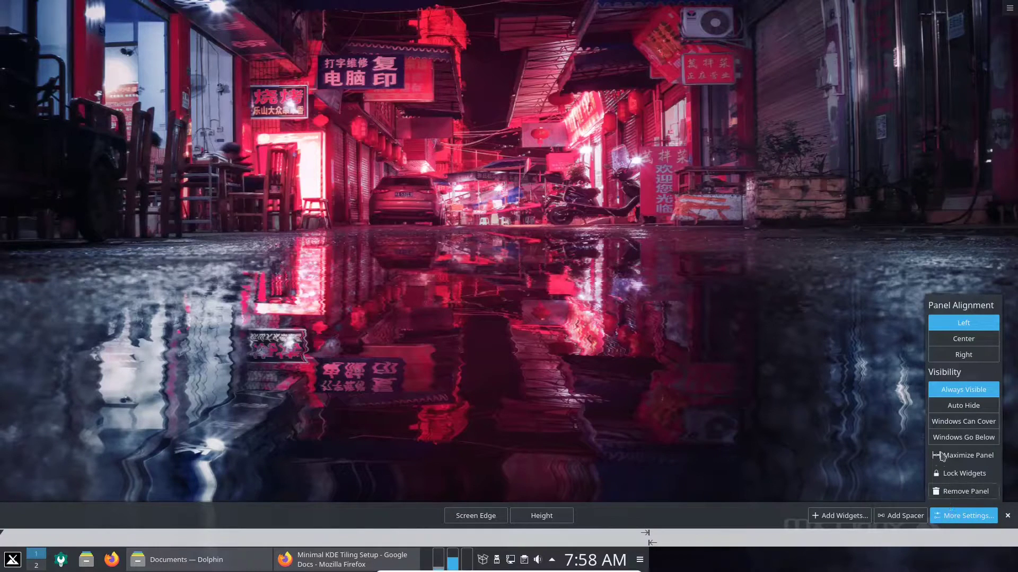
left_click(964, 339)
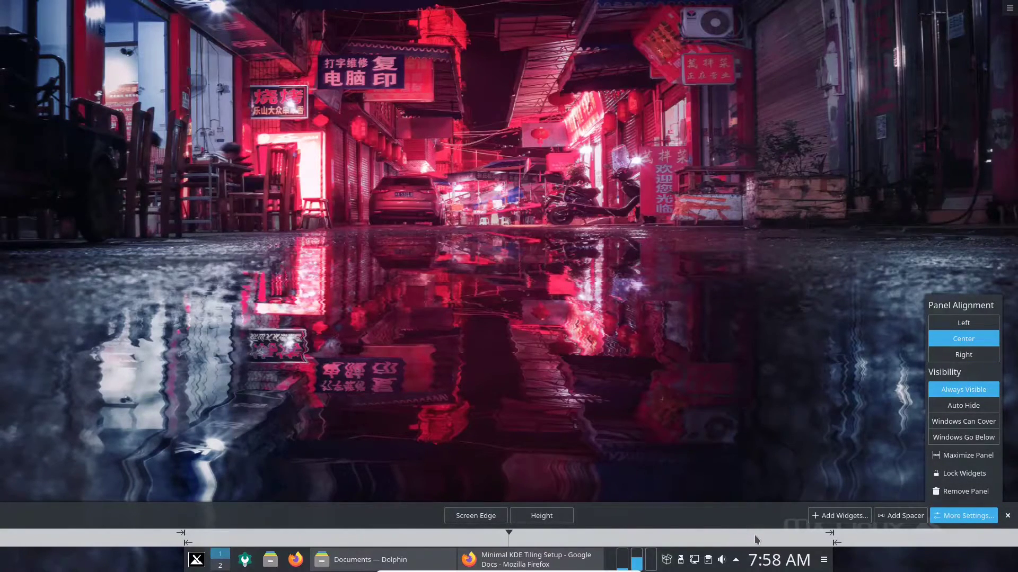
left_click_drag(833, 543, 698, 541)
left_click_drag(831, 533, 881, 534)
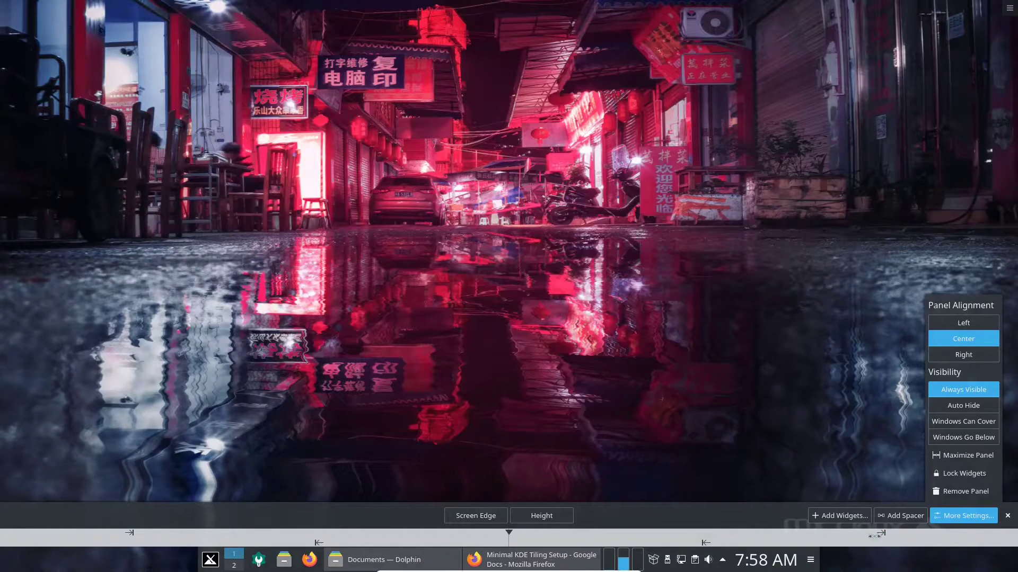
- Remove the Task Manager widget from the bottom panel
mouse_move(626, 569)
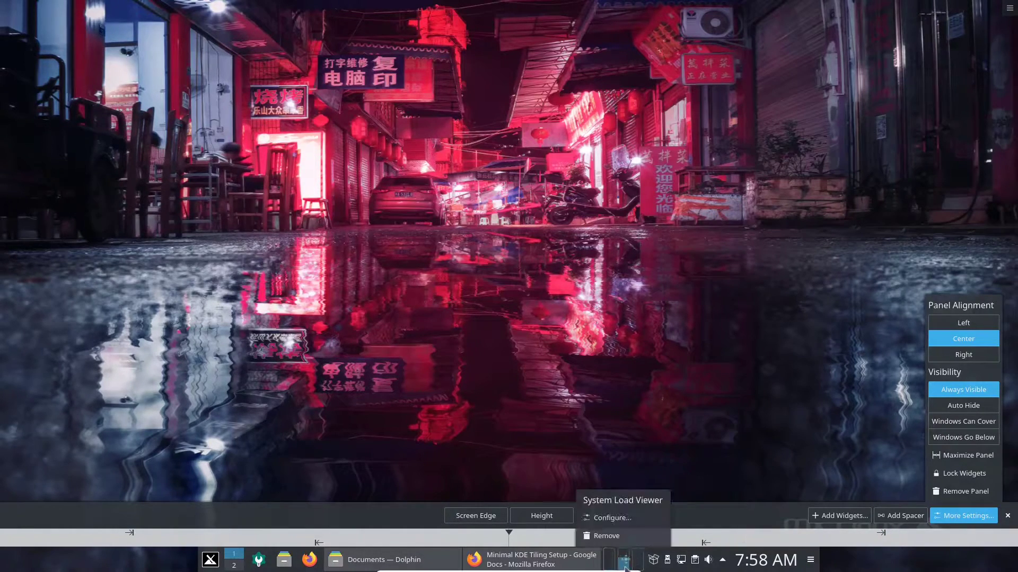
mouse_move(456, 562)
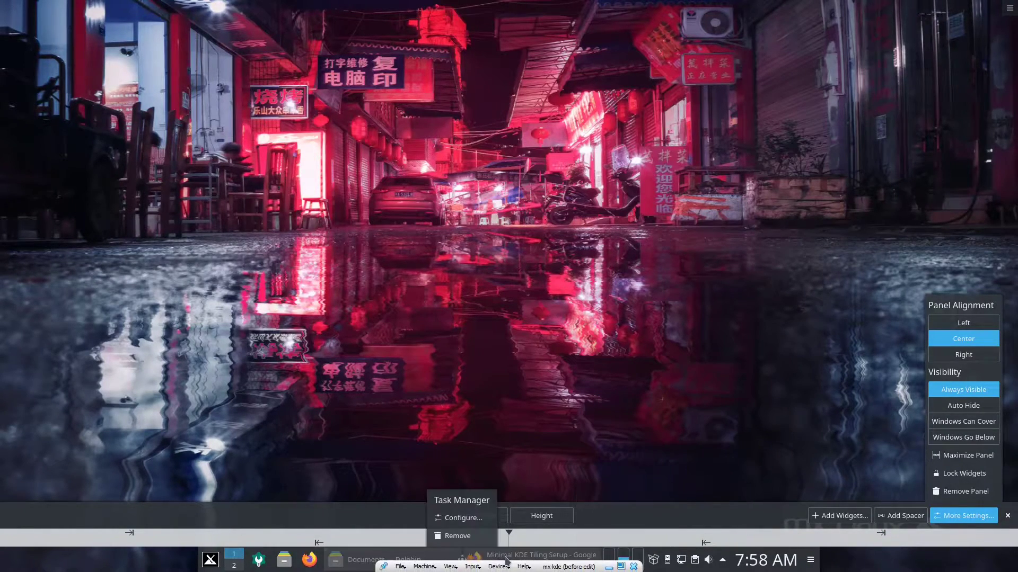
left_click(460, 536)
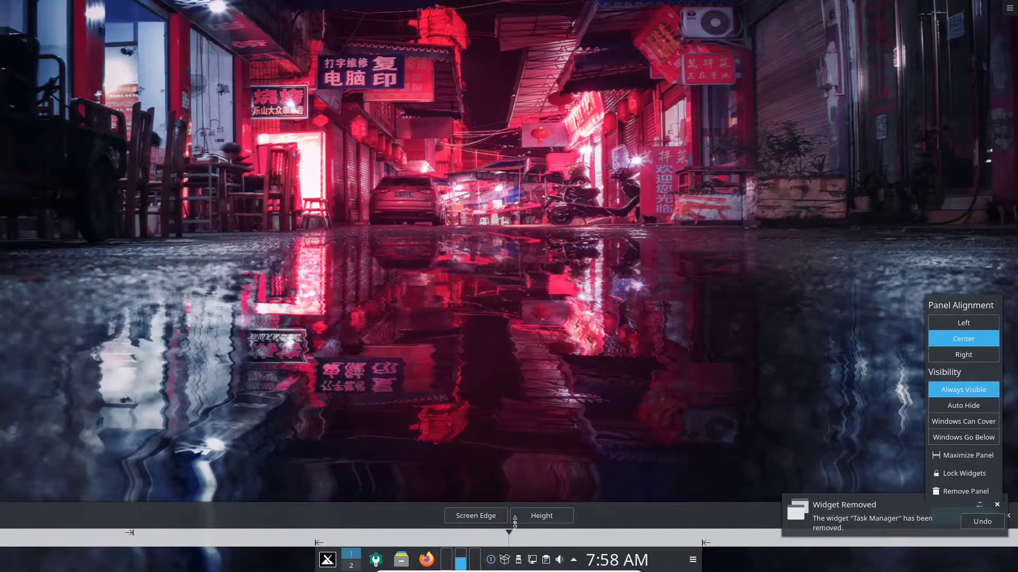
mouse_move(498, 557)
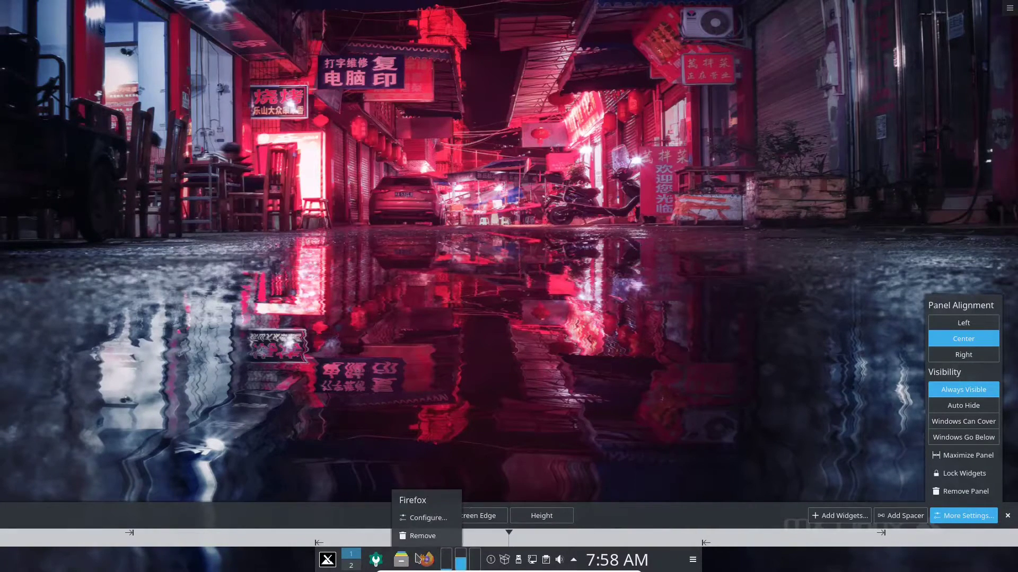
mouse_move(549, 566)
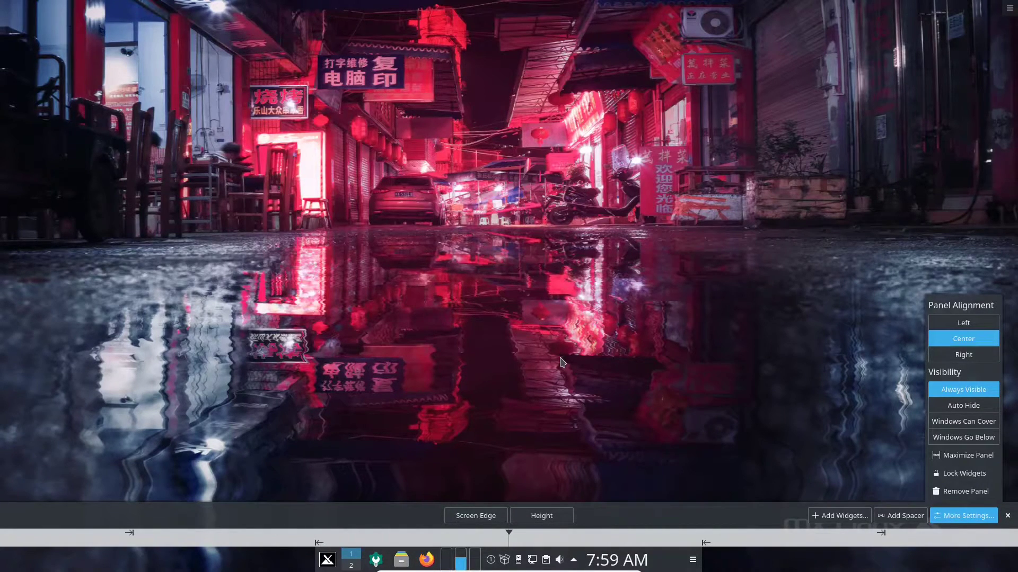
- Open the Add Widgets browser from the panel's context menu
right_click(518, 318)
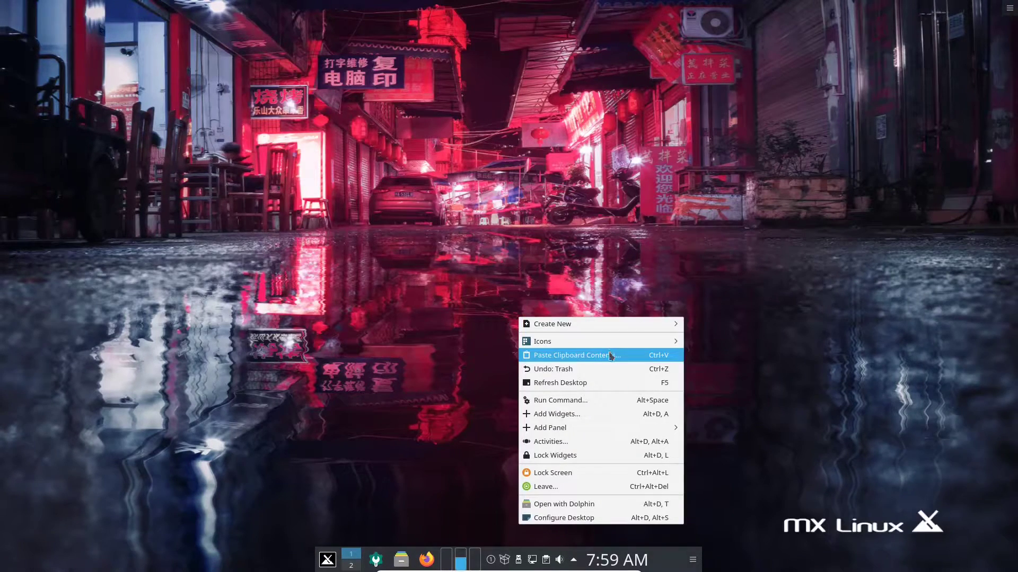
right_click(670, 565)
right_click(670, 565)
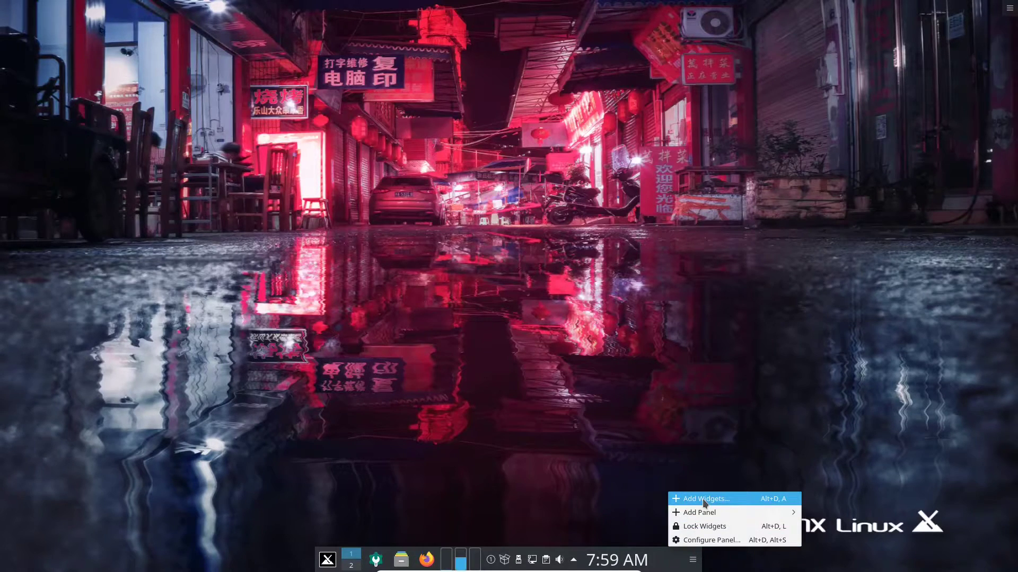
mouse_move(710, 517)
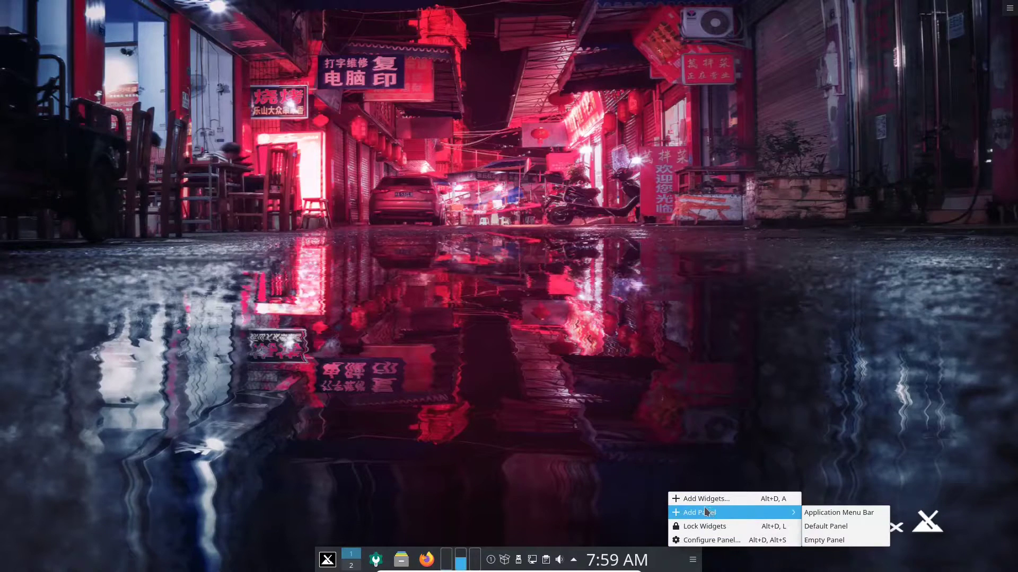
left_click(710, 498)
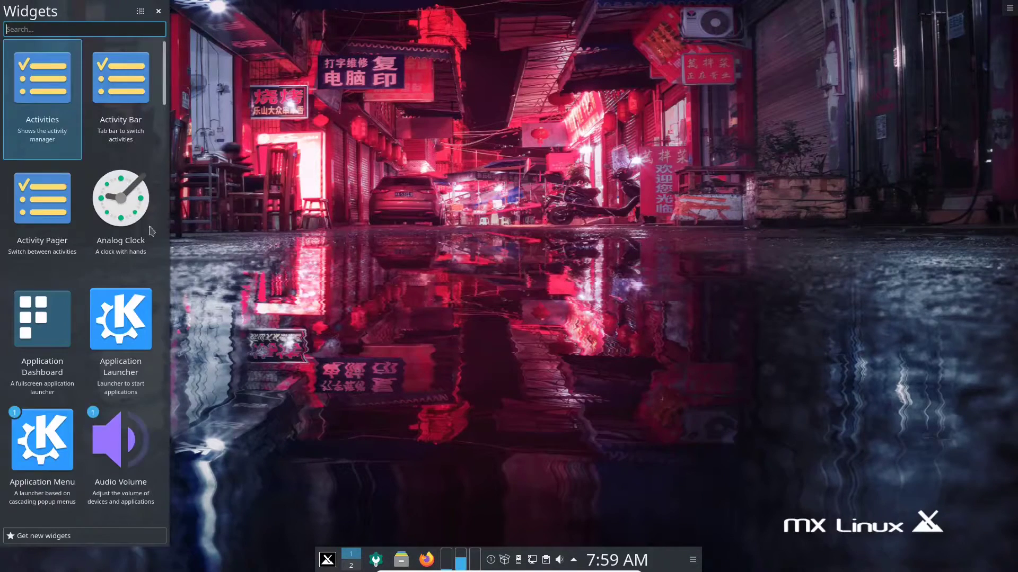
- Drag the Icons-only Task Manager widget onto the bottom panel
scroll(119, 366, "down", 4)
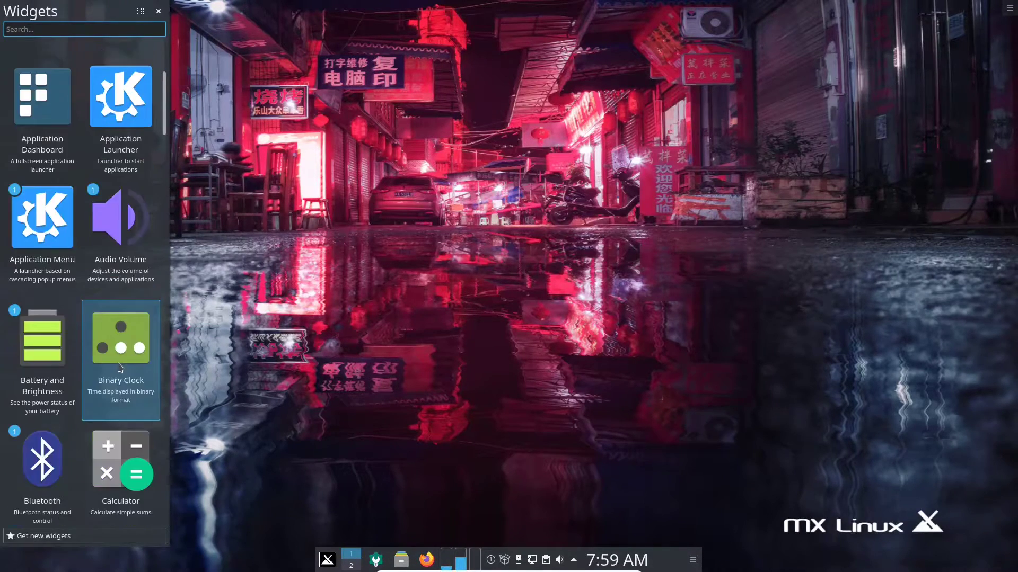
scroll(120, 366, "down", 12)
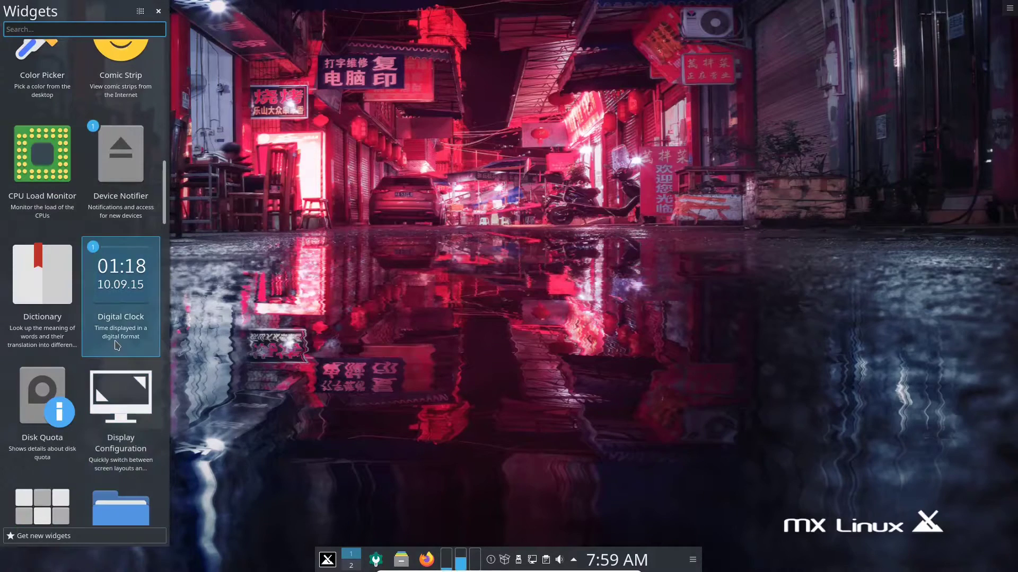
scroll(117, 346, "down", 5)
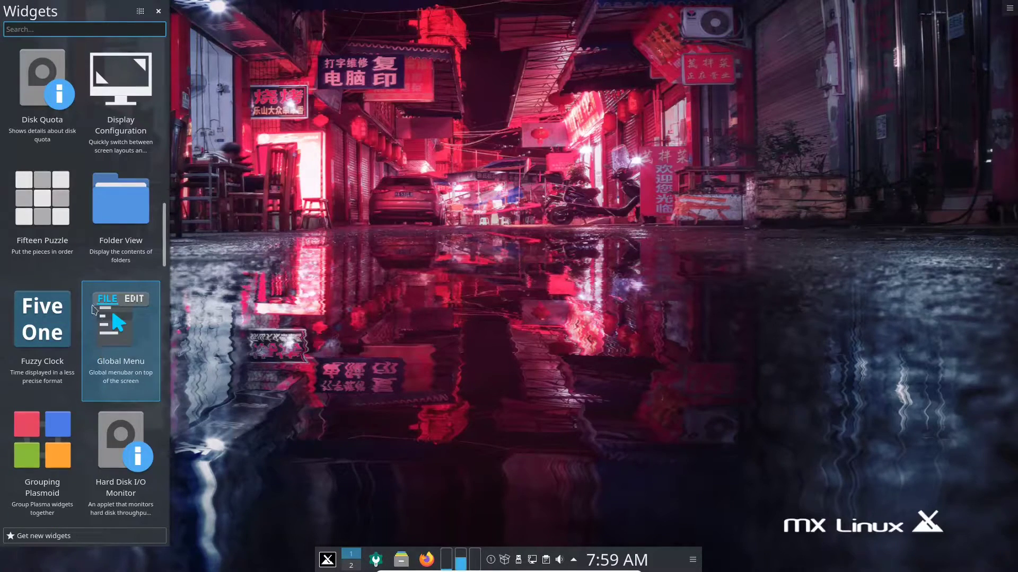
scroll(119, 237, "up", 1)
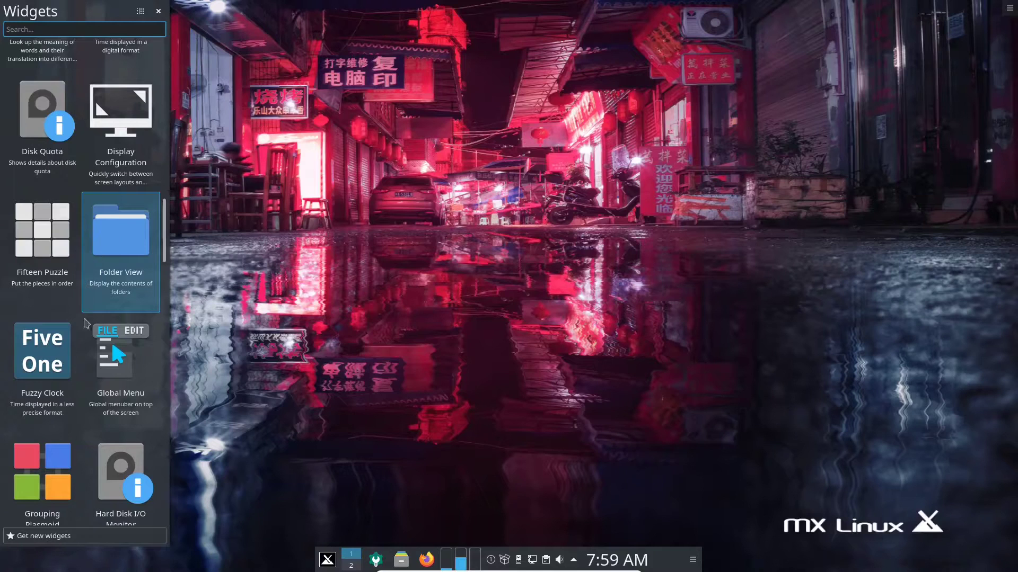
scroll(120, 325, "down", 5)
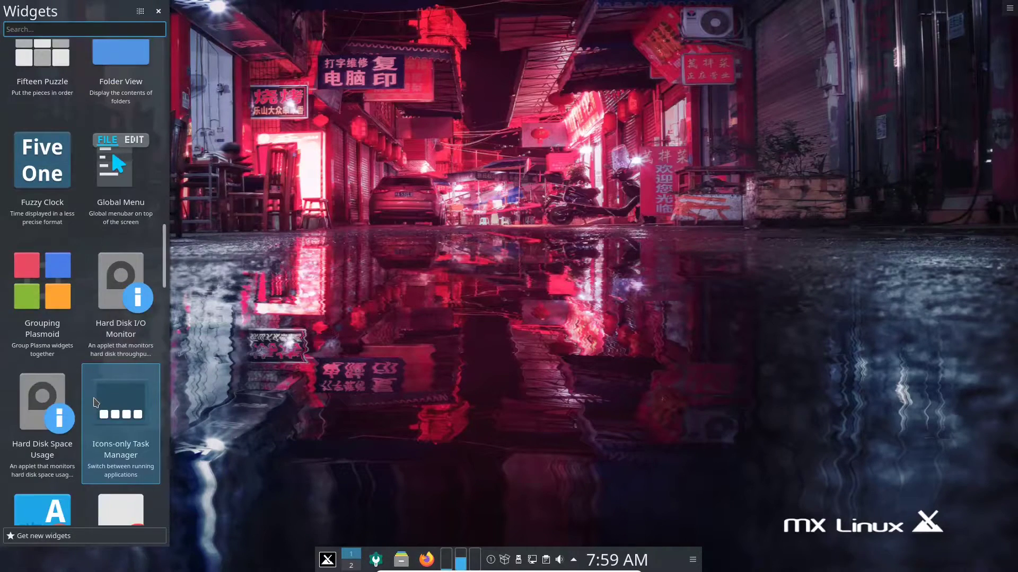
left_click_drag(127, 331, 474, 561)
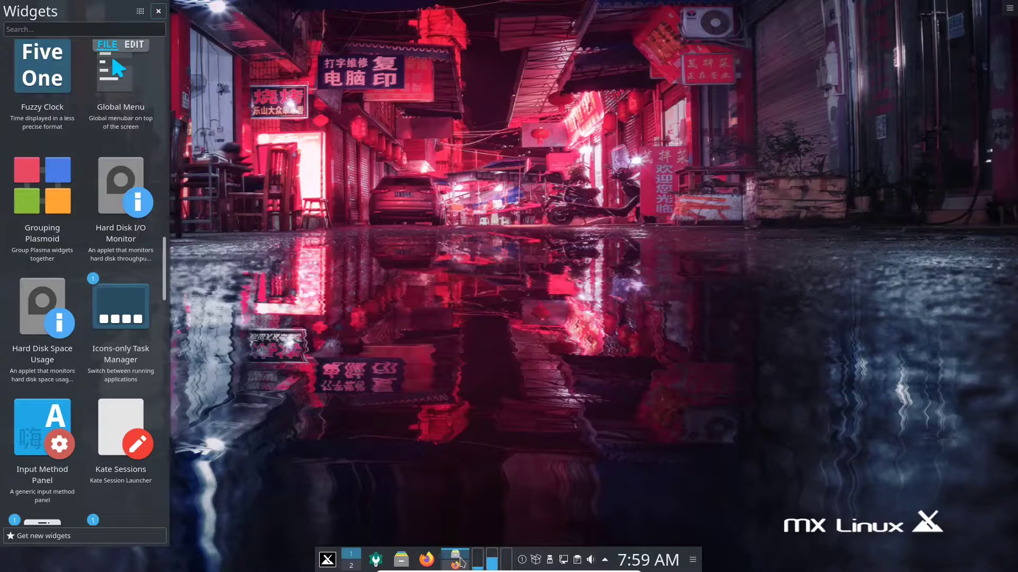
mouse_move(461, 569)
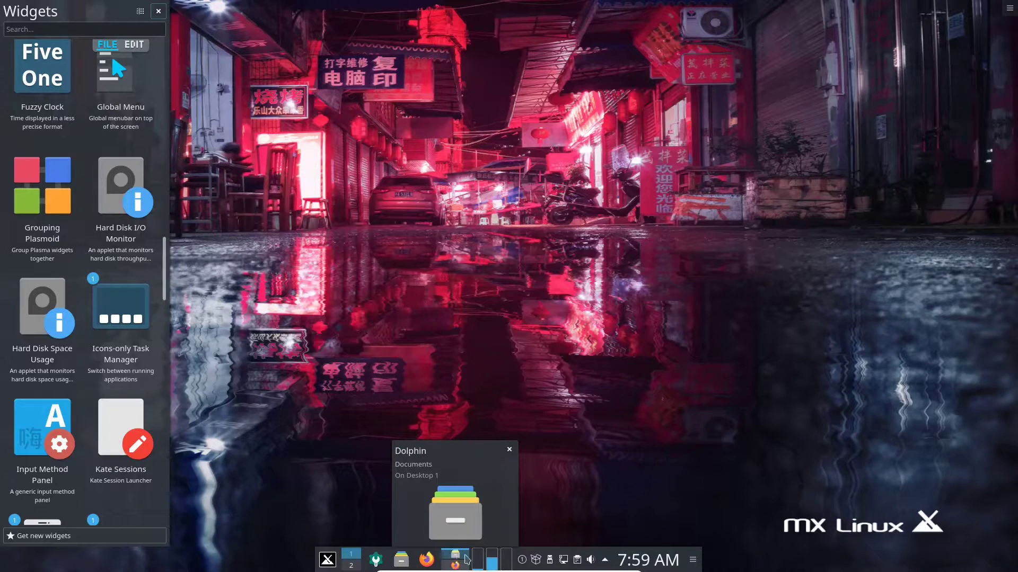
- Remove the Dolphin, Firefox and System Settings launchers from the panel in edit mode
left_click(158, 11)
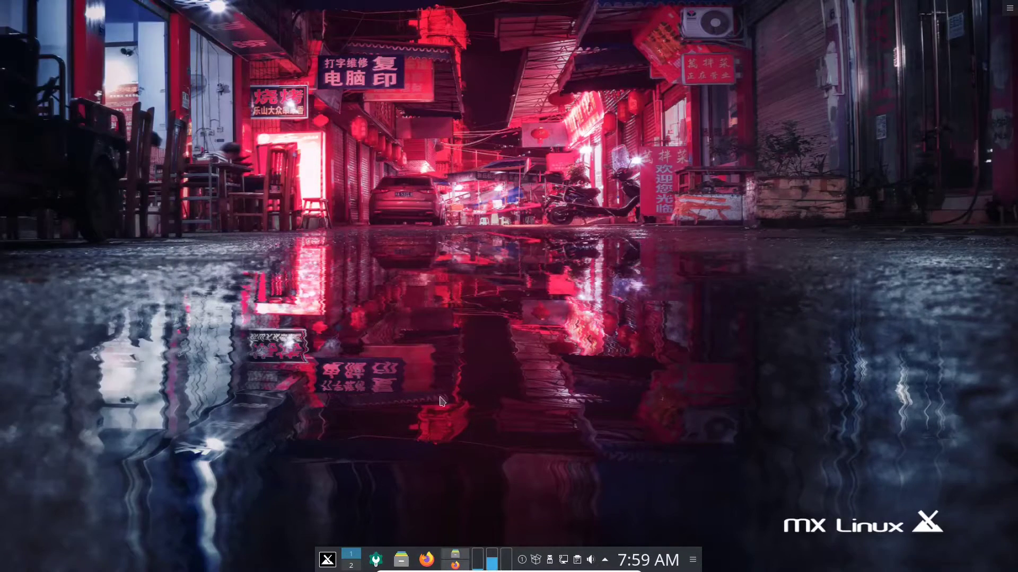
right_click(430, 559)
mouse_move(469, 540)
left_click(574, 566)
mouse_move(404, 566)
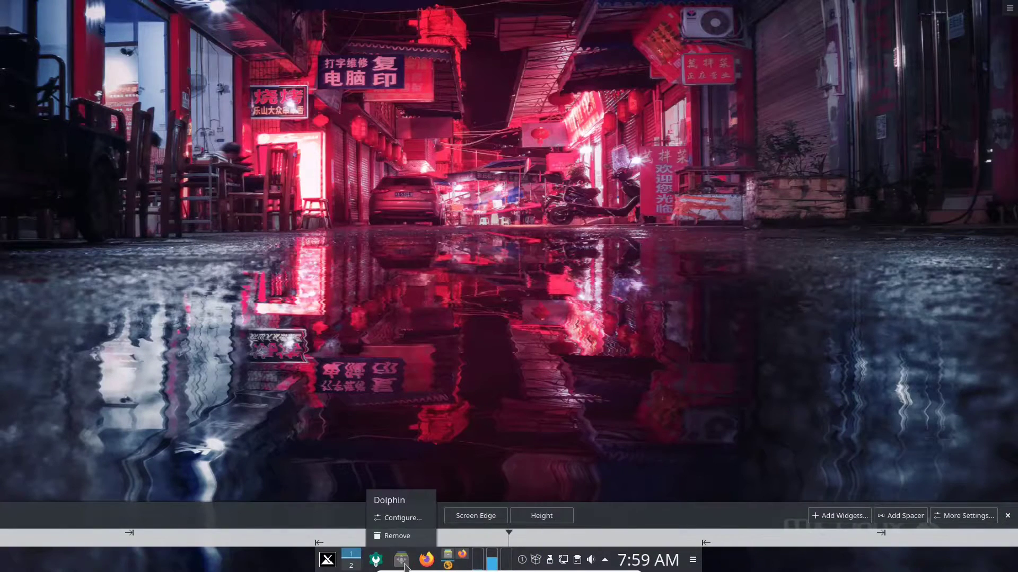
left_click(407, 536)
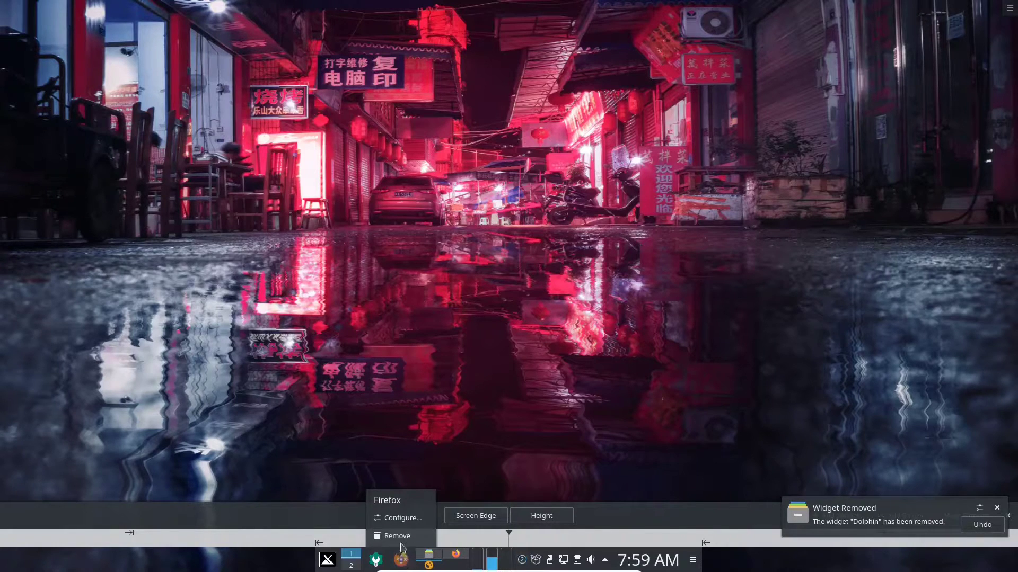
left_click(401, 536)
mouse_move(382, 565)
left_click(369, 536)
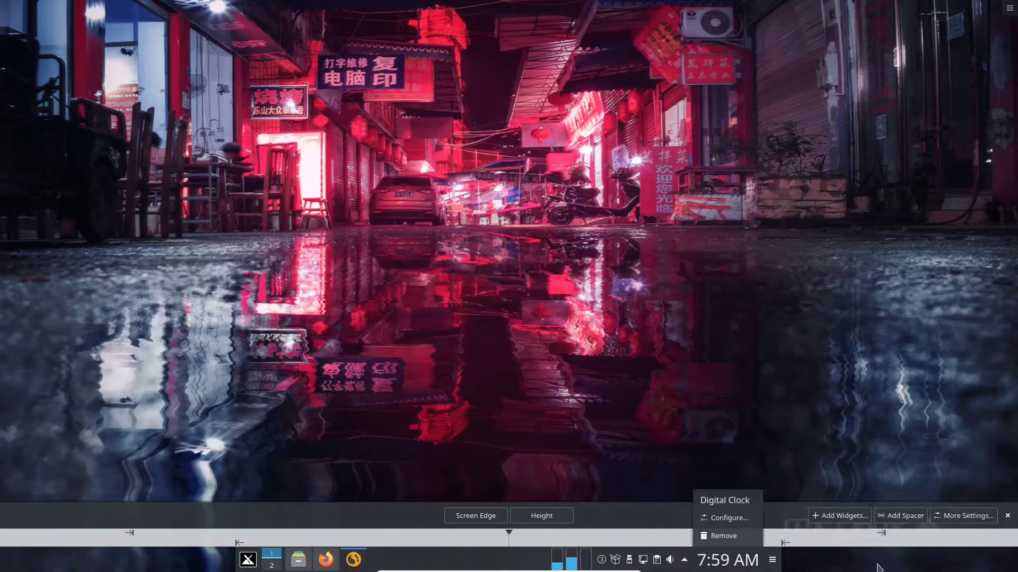
- Add a spacer after the app launcher and set it to flexible size
left_click(897, 517)
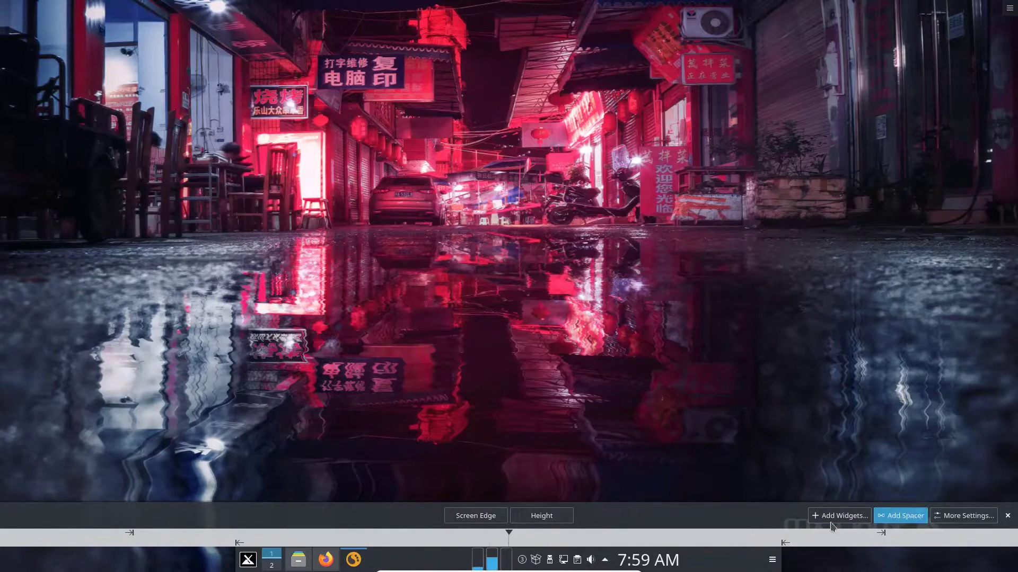
mouse_move(694, 564)
left_click_drag(696, 567, 530, 565)
right_click(530, 562)
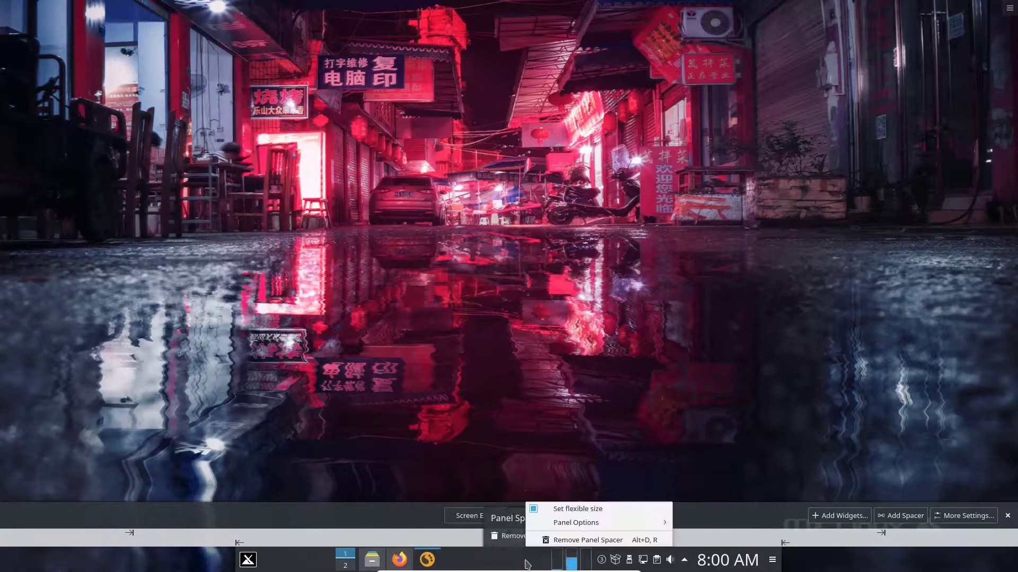
left_click(565, 515)
- Open System Tray Settings on the Entries page, leaving Audio Volume on Auto
mouse_move(625, 560)
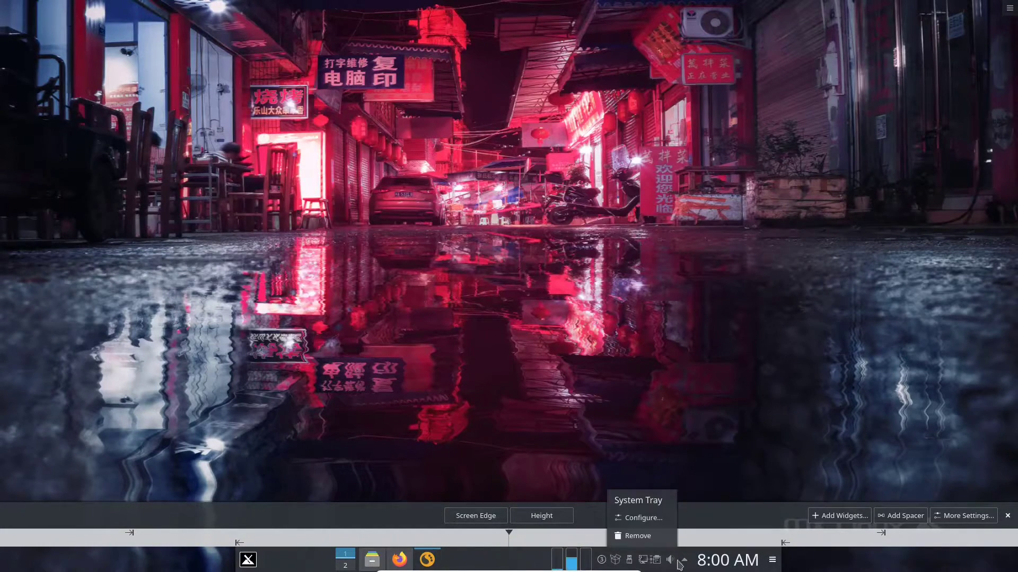
left_click(643, 518)
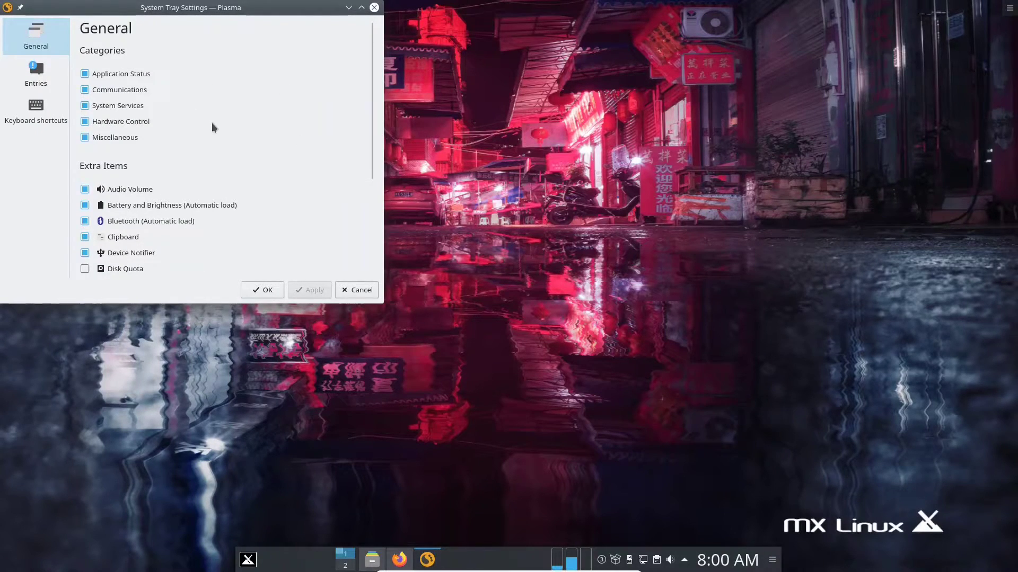
left_click(45, 81)
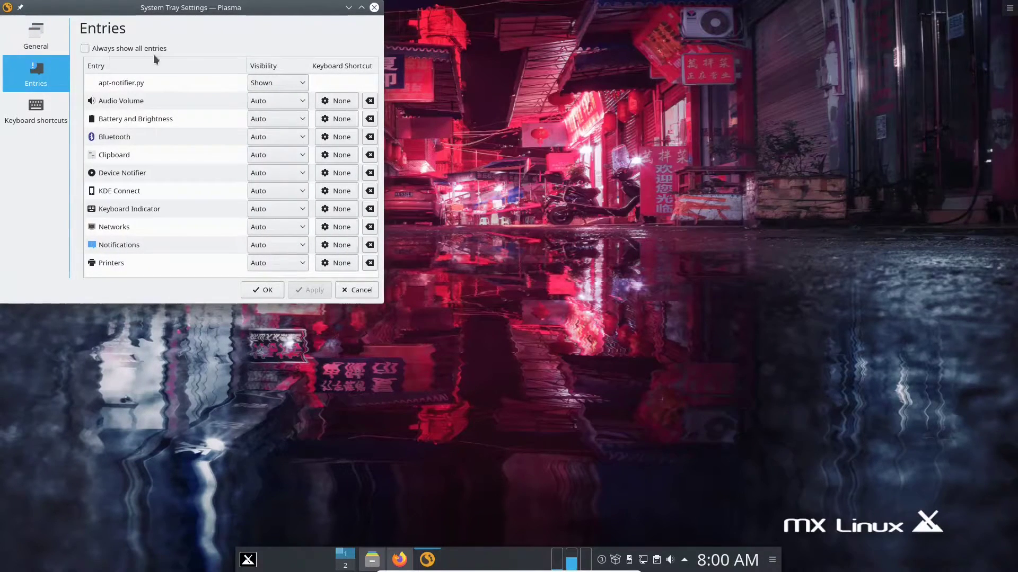
left_click(277, 104)
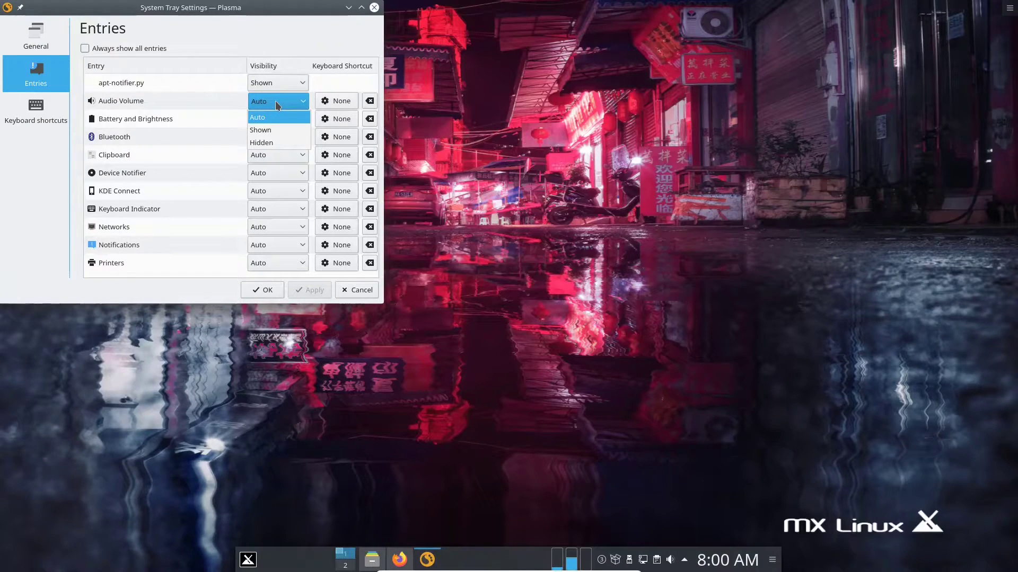
key("Down")
key("Down")
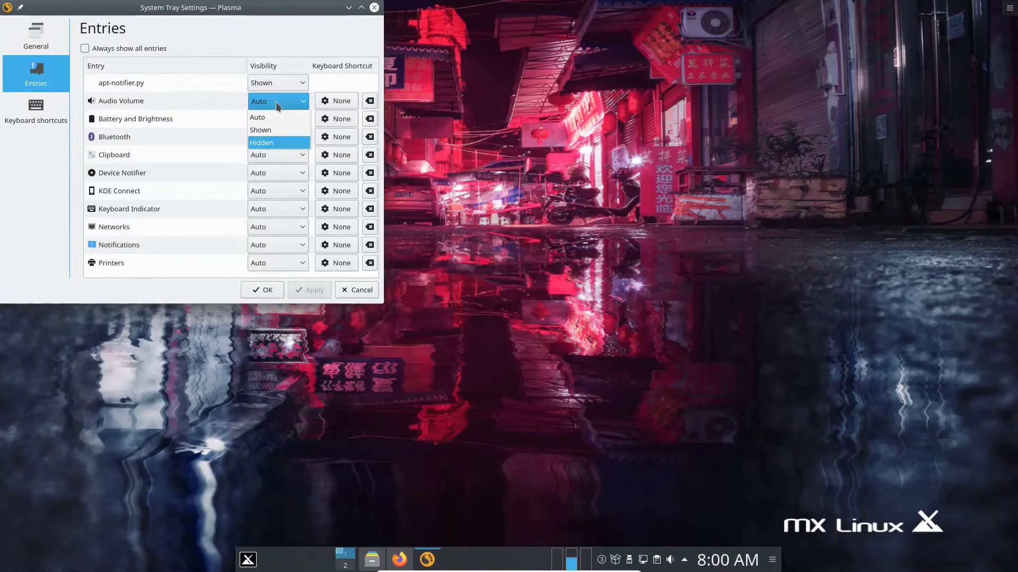
left_click(229, 115)
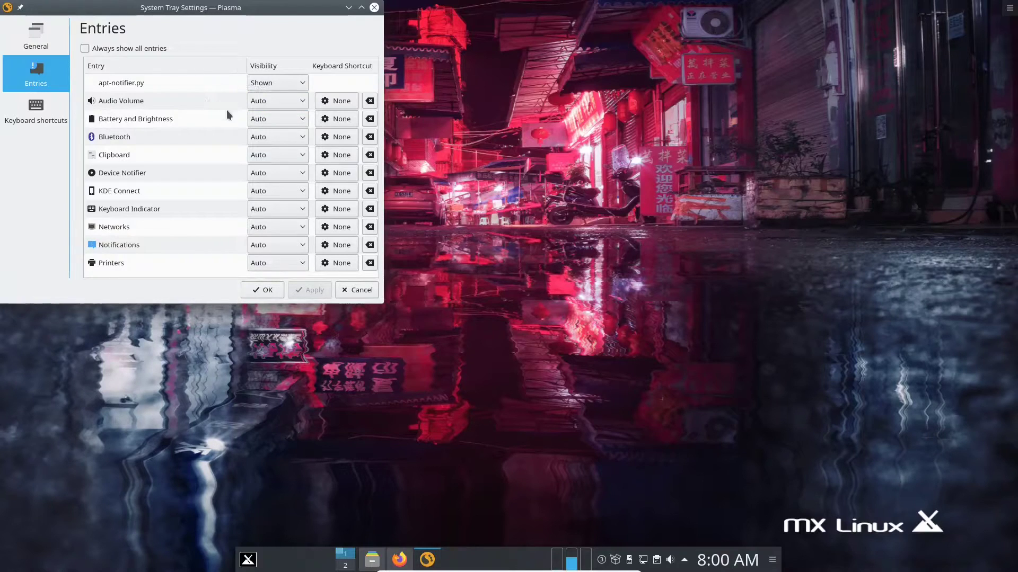
- Set Battery and Brightness, Bluetooth, Clipboard and Device Notifier to Hidden
left_click(277, 121)
key("Down")
key("Down")
key("Return")
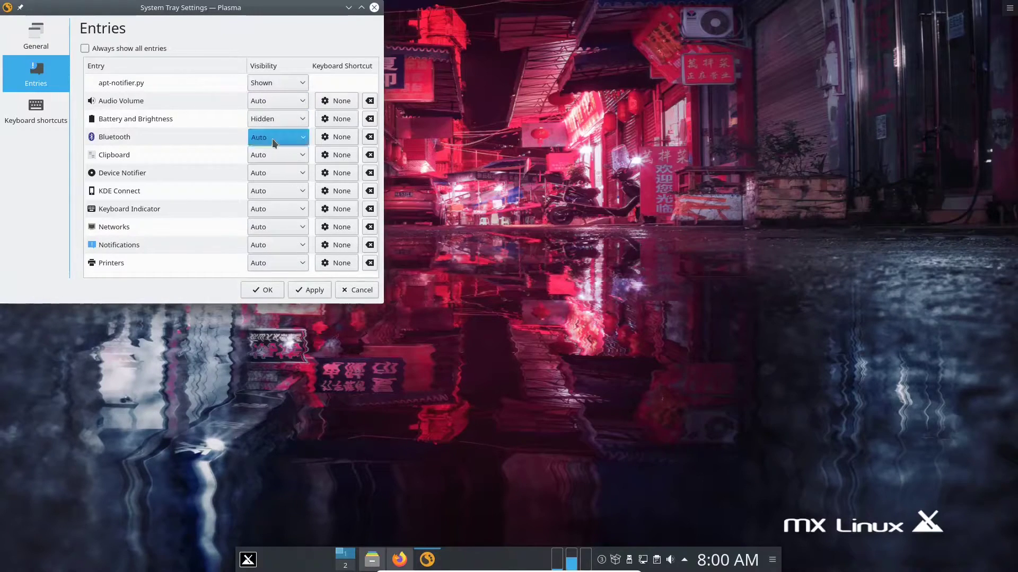
left_click(273, 142)
key("Down")
key("Down")
key("Return")
left_click(279, 155)
key("Down")
key("Down")
key("Return")
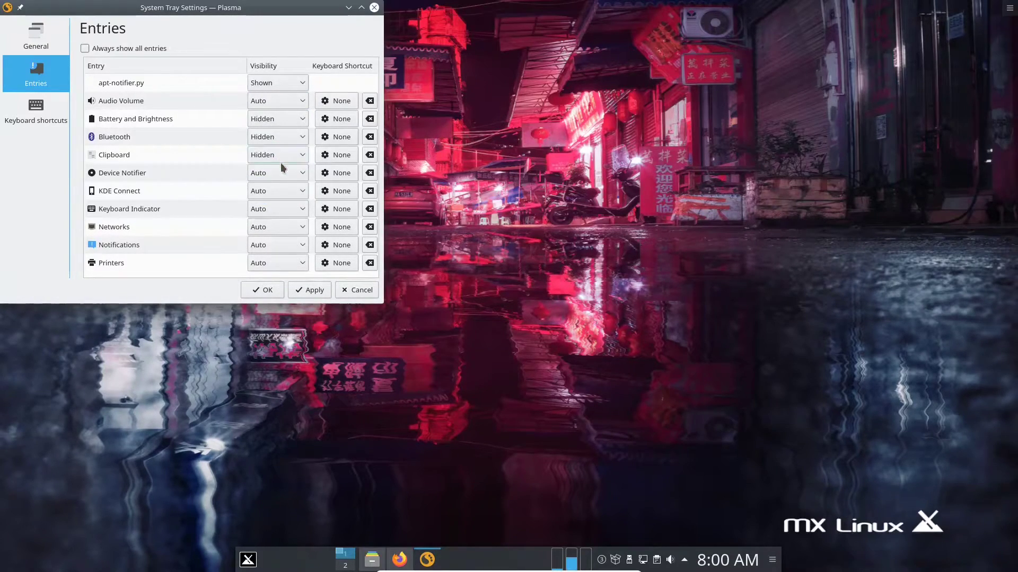
left_click(282, 167)
left_click(215, 158)
left_click(268, 174)
key("Down")
key("Down")
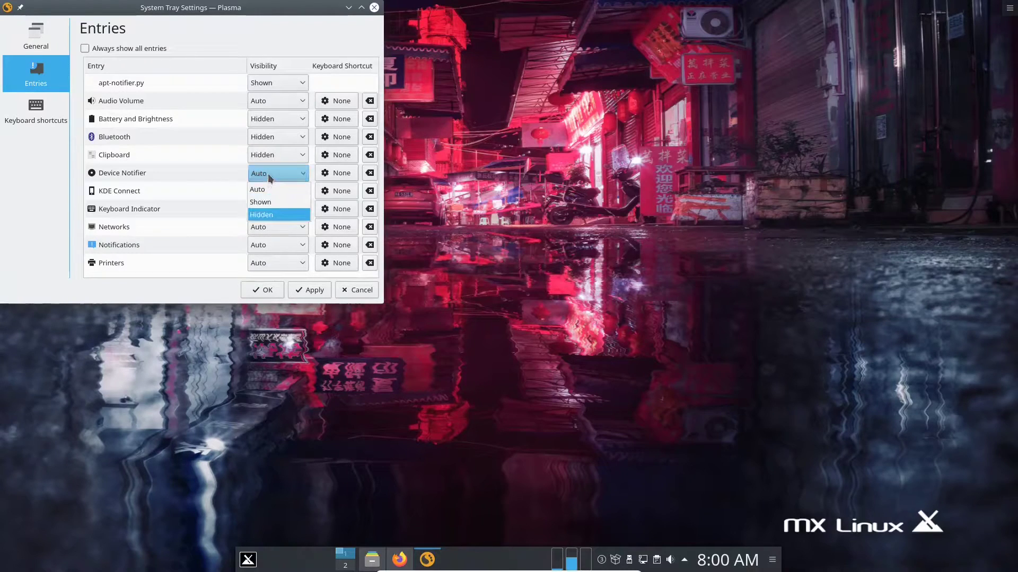
key("Return")
- Set KDE Connect, Keyboard Indicator, Notifications and Printers to Hidden
left_click(277, 191)
key("Down")
key("Down")
key("Return")
left_click(282, 210)
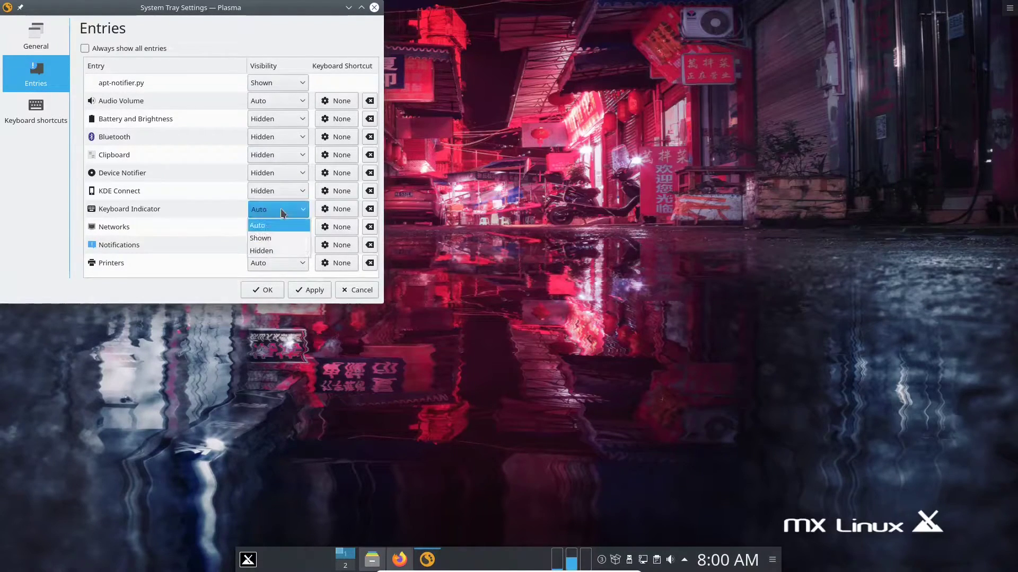
key("Down")
key("Down")
key("Return")
left_click(282, 229)
key("Down")
key("Down")
key("Escape")
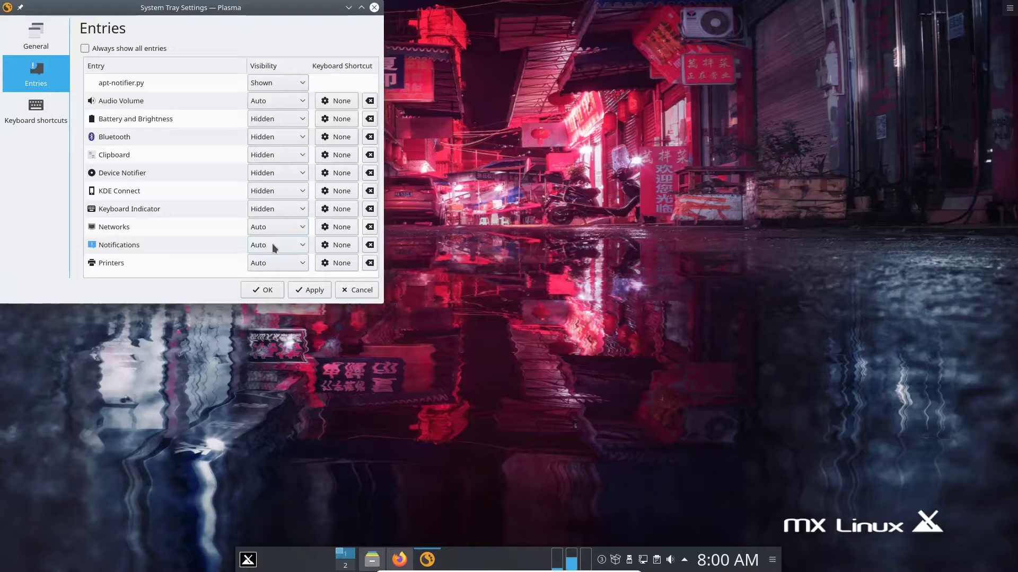
left_click(274, 248)
key("Down")
key("Down")
key("Return")
left_click(282, 263)
key("Down")
key("Down")
key("Return")
- Apply, then hide apt-notifier.py and Networks too, and confirm with OK
left_click(305, 290)
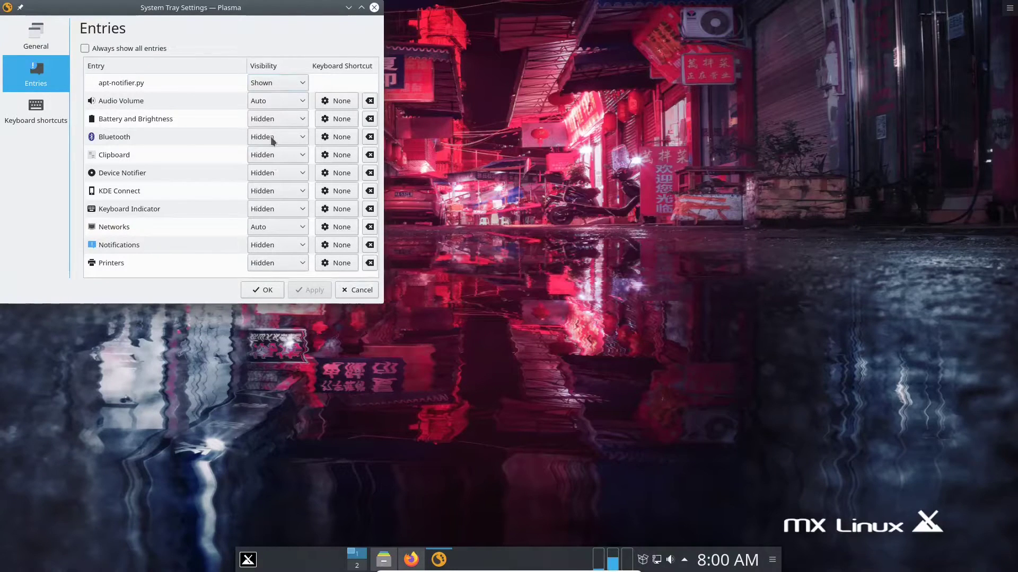
left_click(283, 85)
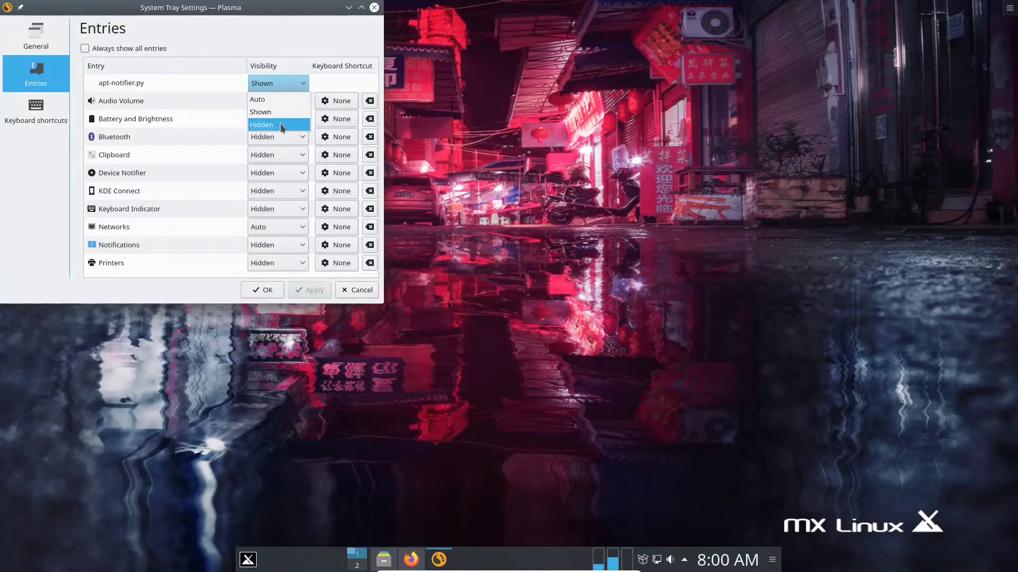
left_click(278, 125)
left_click(309, 289)
left_click(272, 104)
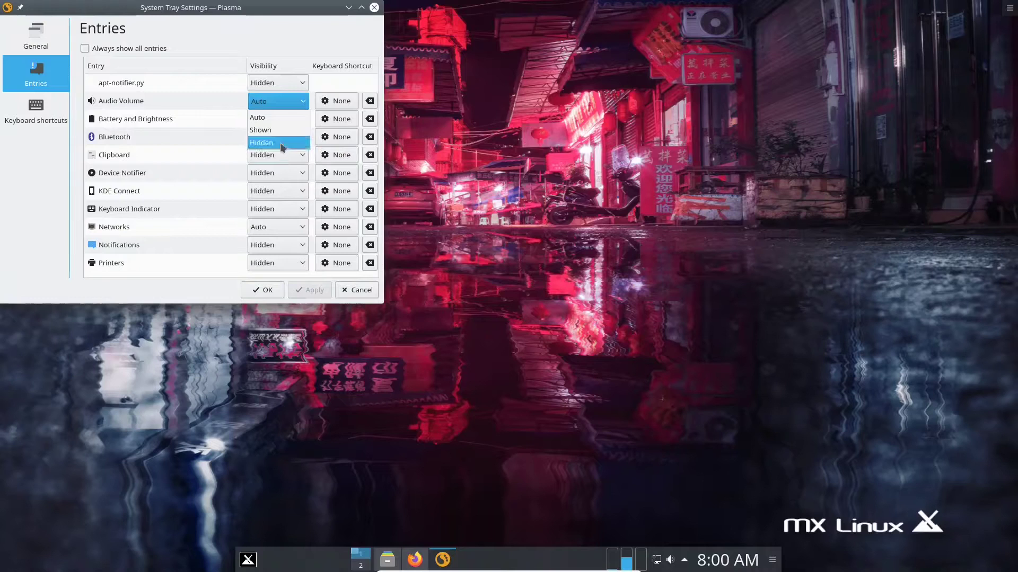
left_click(192, 104)
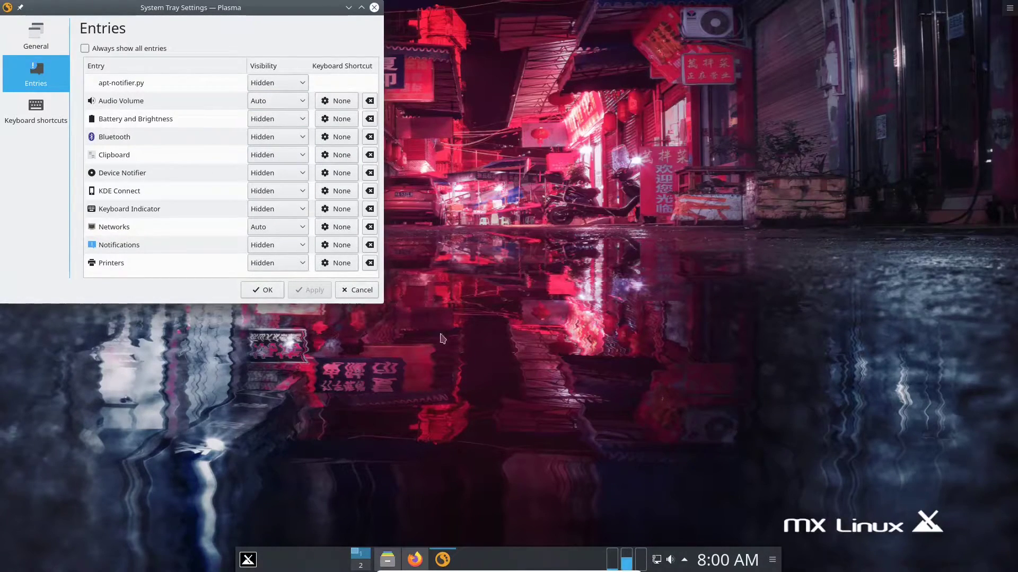
left_click(263, 228)
left_click(280, 270)
left_click(309, 290)
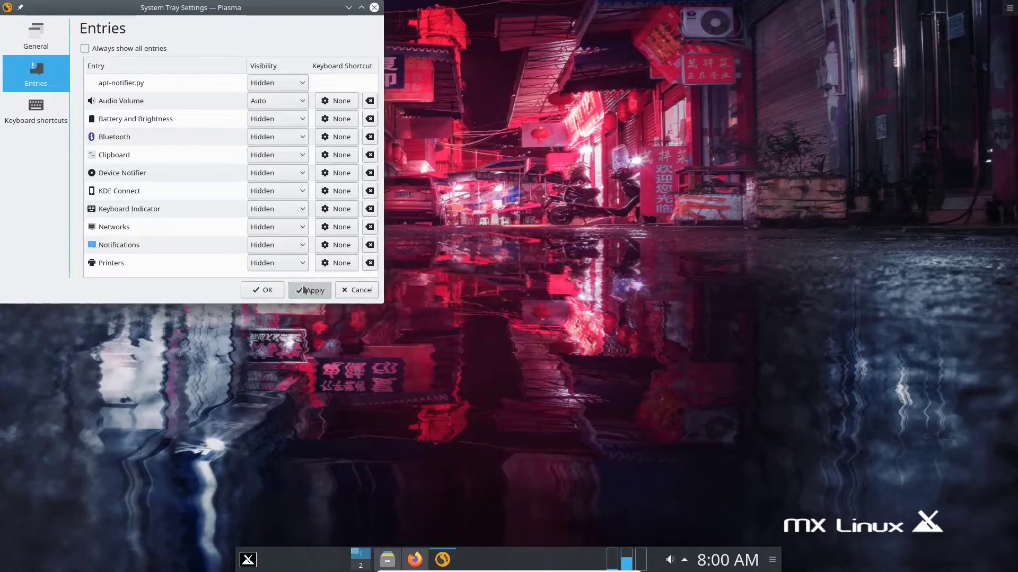
left_click(268, 291)
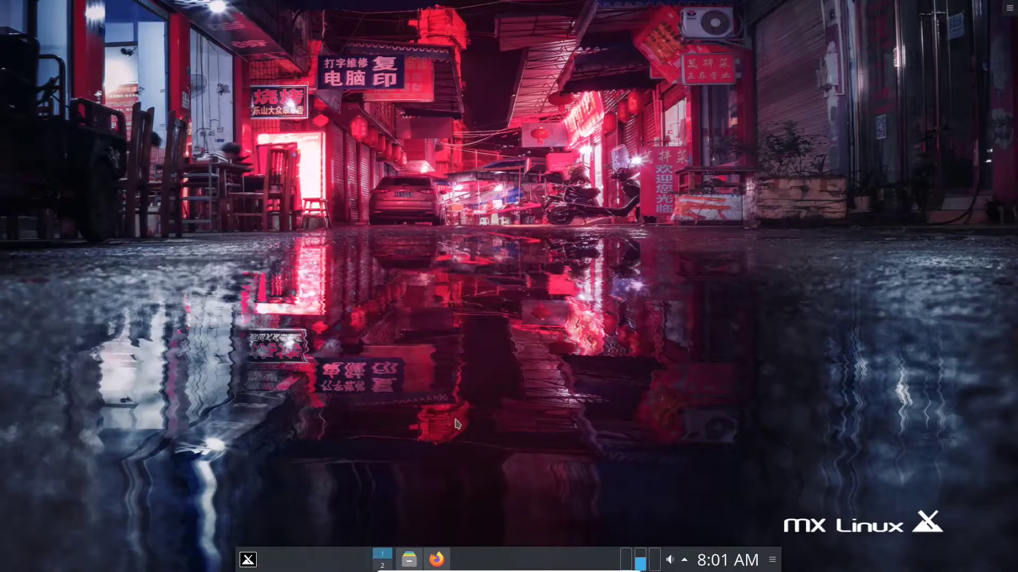
- Enter panel editing and drag the maximum-length slider inward to narrow the panel
right_click(605, 458)
left_click(632, 510)
right_click(549, 562)
mouse_move(580, 536)
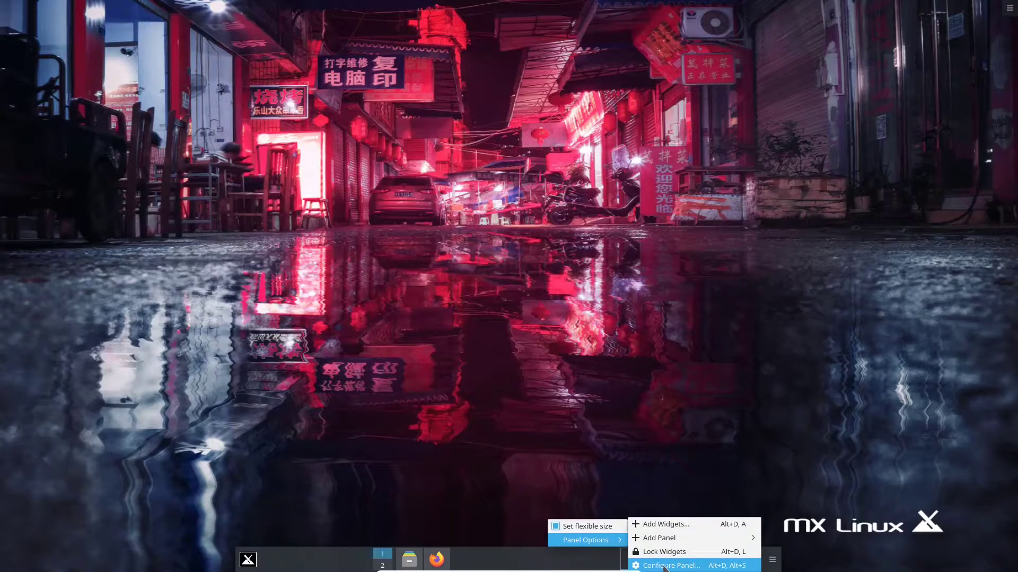
left_click(689, 563)
left_click_drag(785, 543, 711, 551)
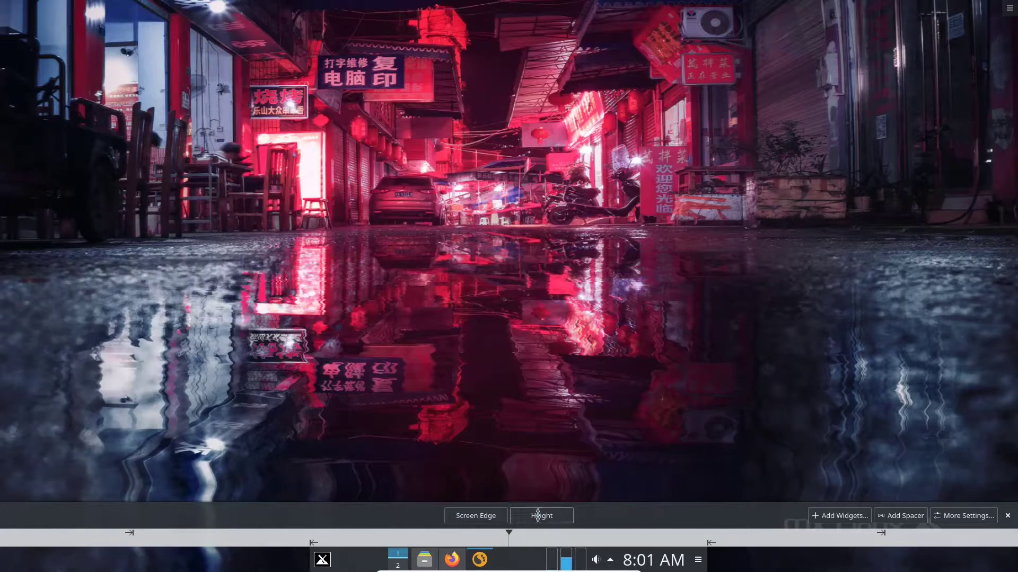
- Choose Auto Hide in the panel's More Settings, then exit panel editing
left_click(605, 490)
right_click(541, 551)
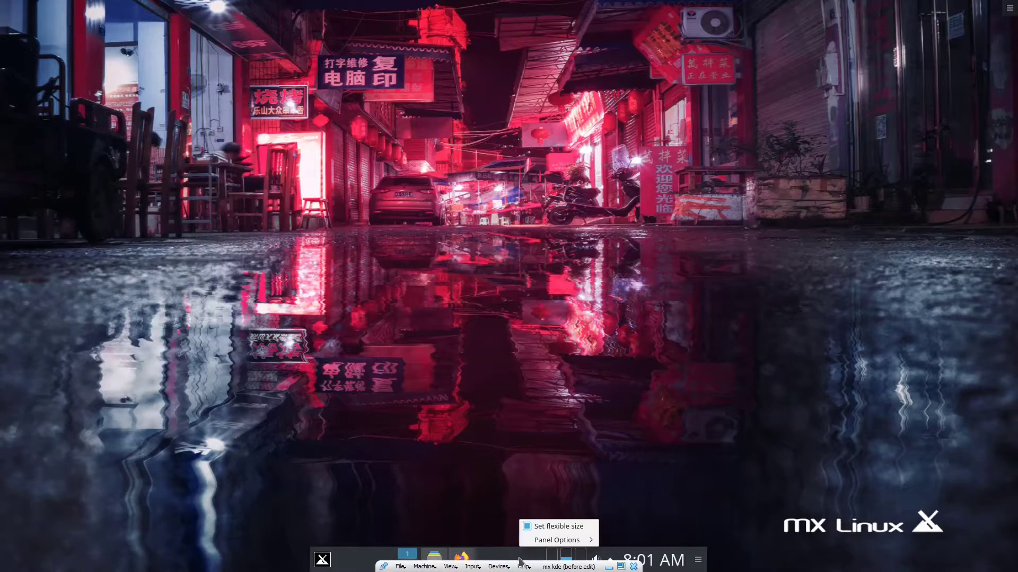
mouse_move(556, 540)
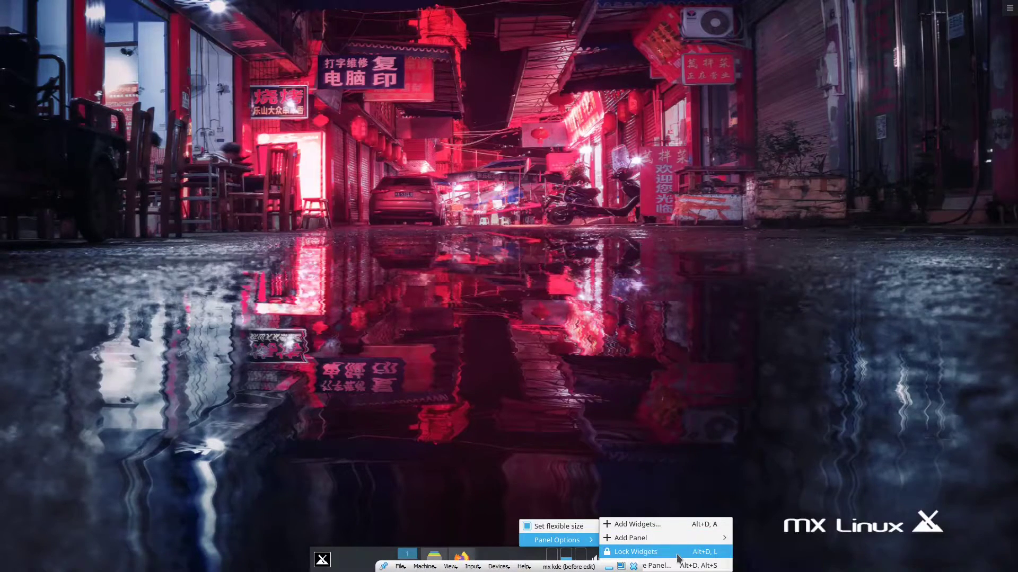
mouse_move(681, 545)
left_click(657, 566)
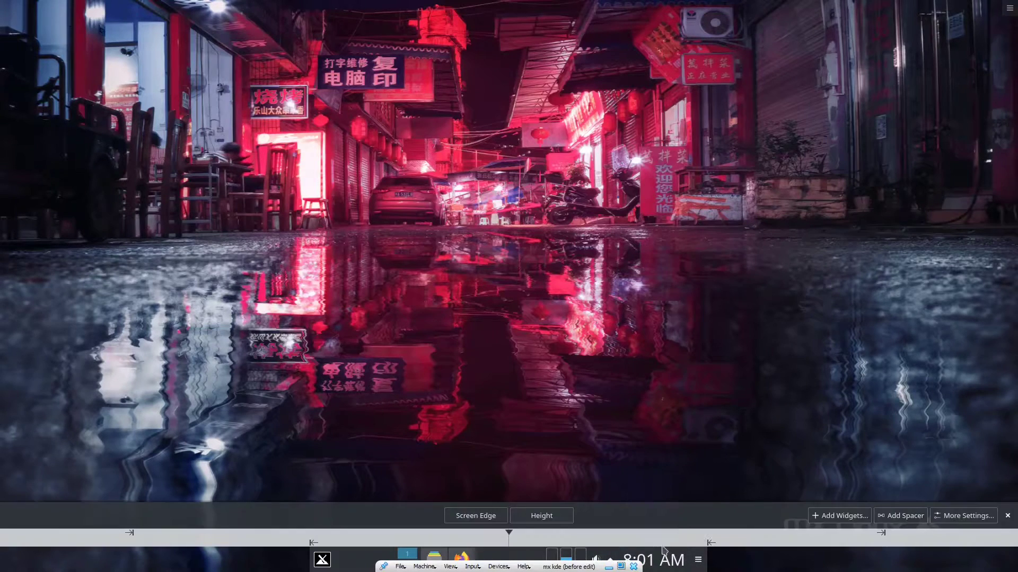
left_click(976, 517)
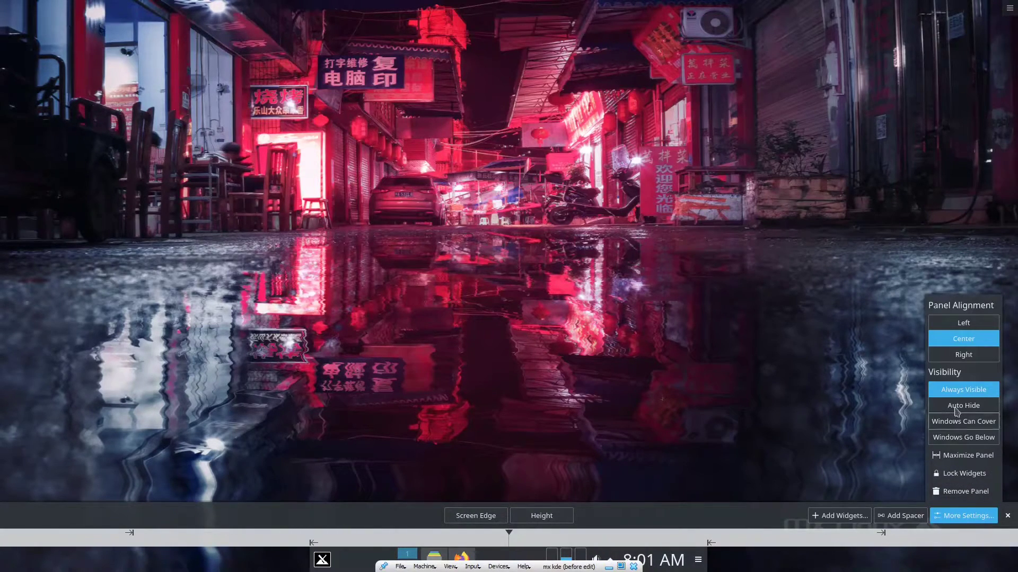
left_click(956, 406)
left_click(710, 375)
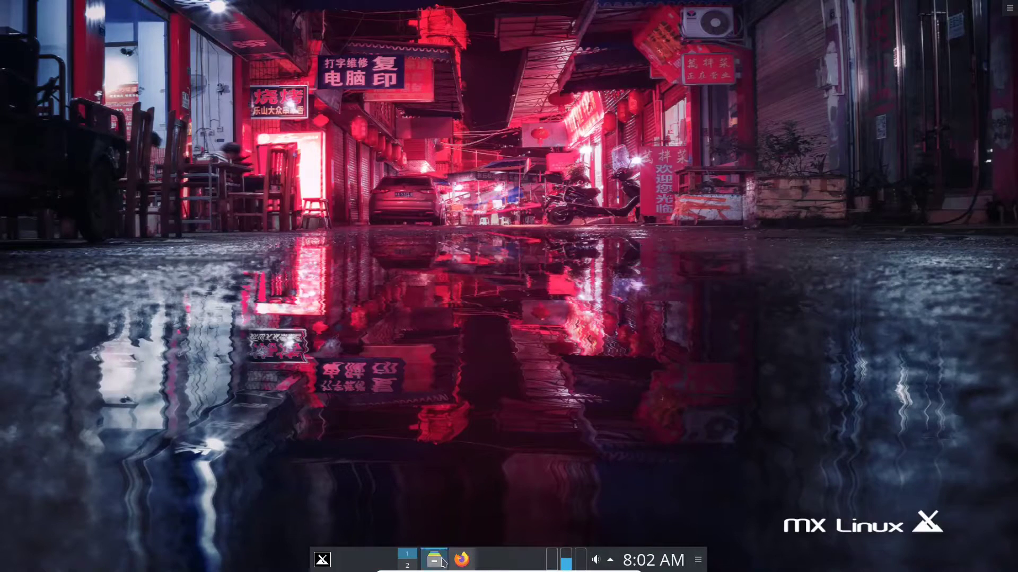
- Bring up the Minimal KDE Tiling Setup guide in Firefox, then open the application launcher
left_click(453, 562)
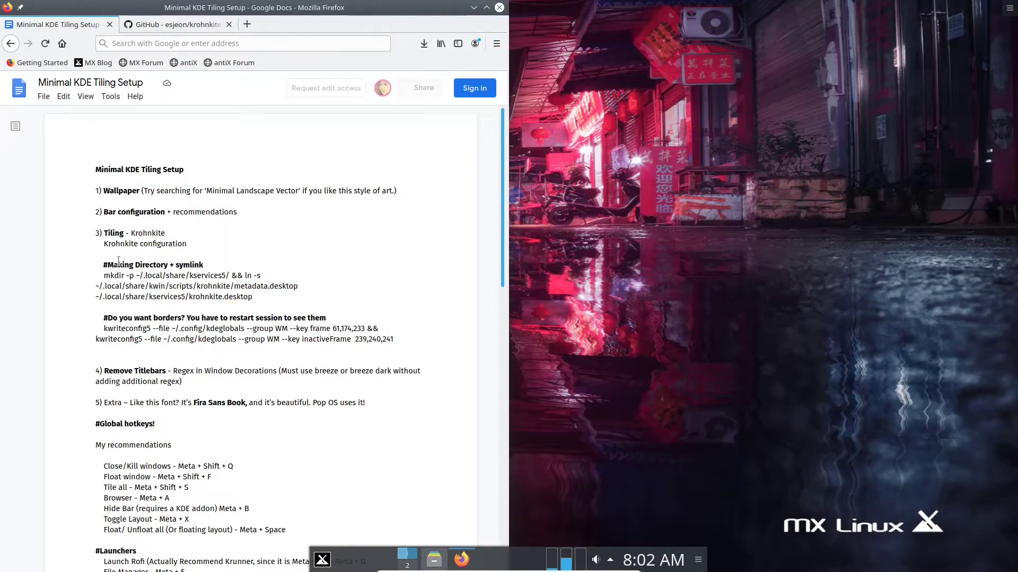
left_click_drag(120, 231, 213, 250)
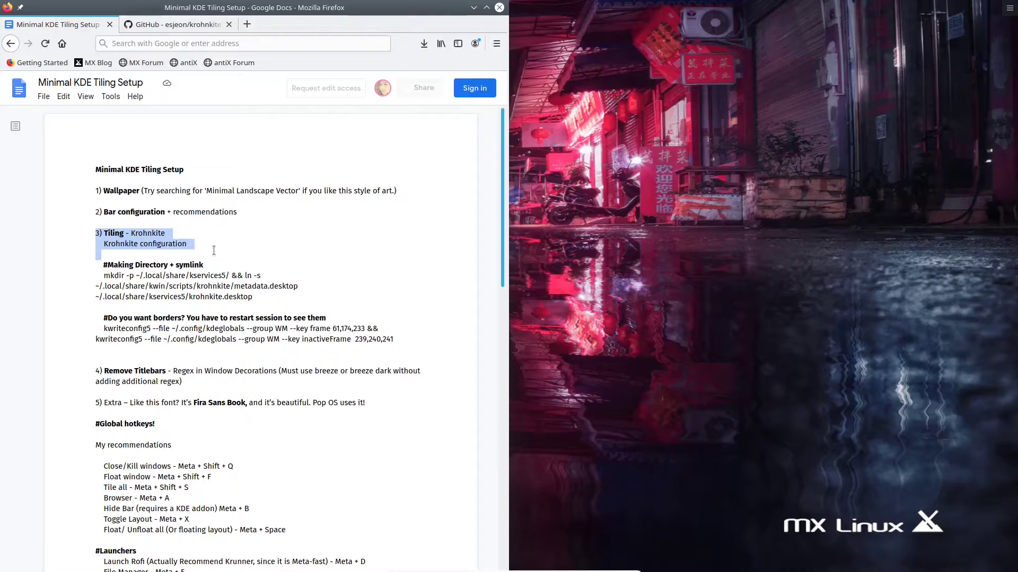
left_click(325, 241)
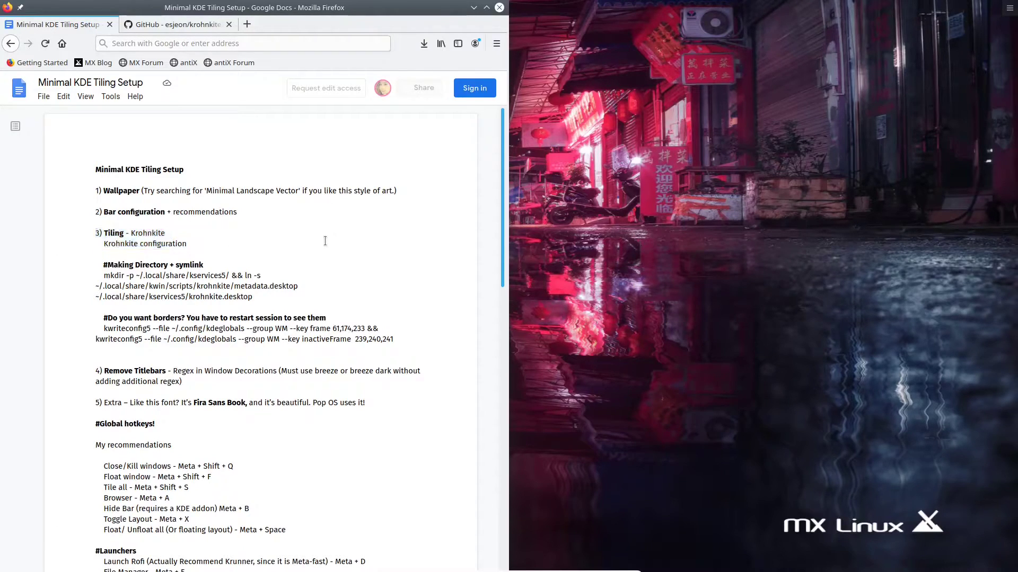
left_click(786, 289)
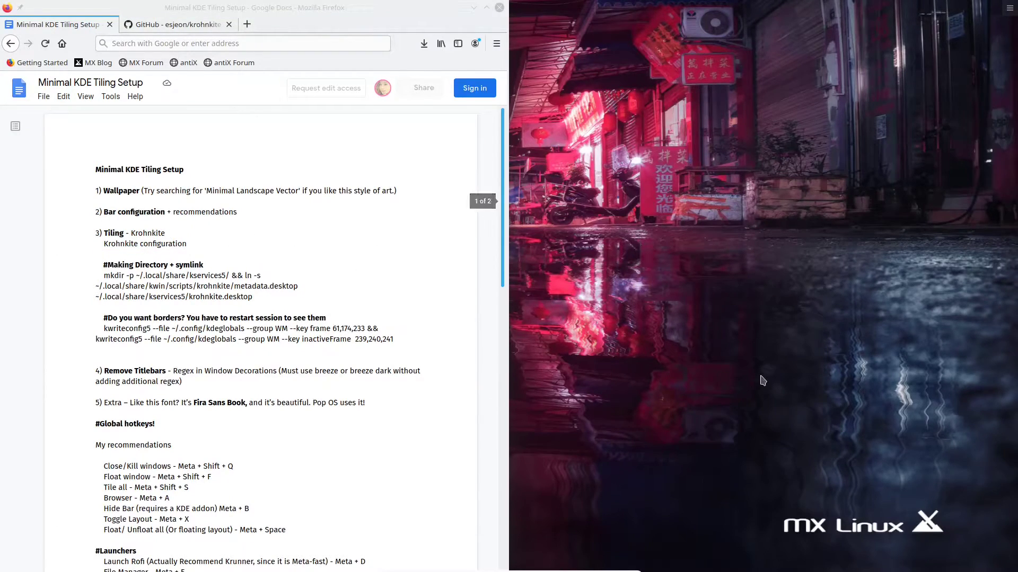
key("super")
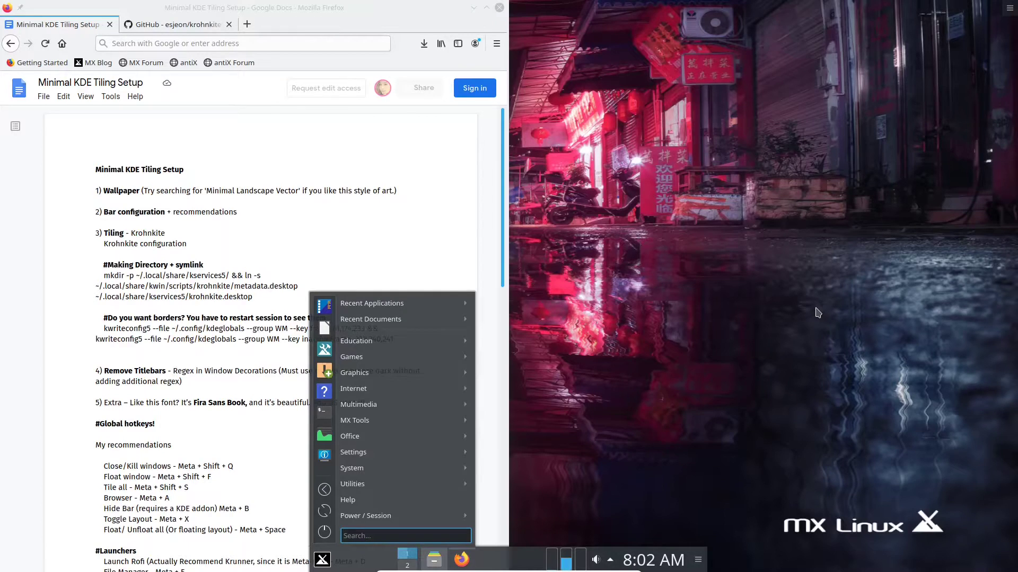
- Launch KWin Scripts via a 'kwin' search, enlarge the window, and open Get New Scripts
type("kwin")
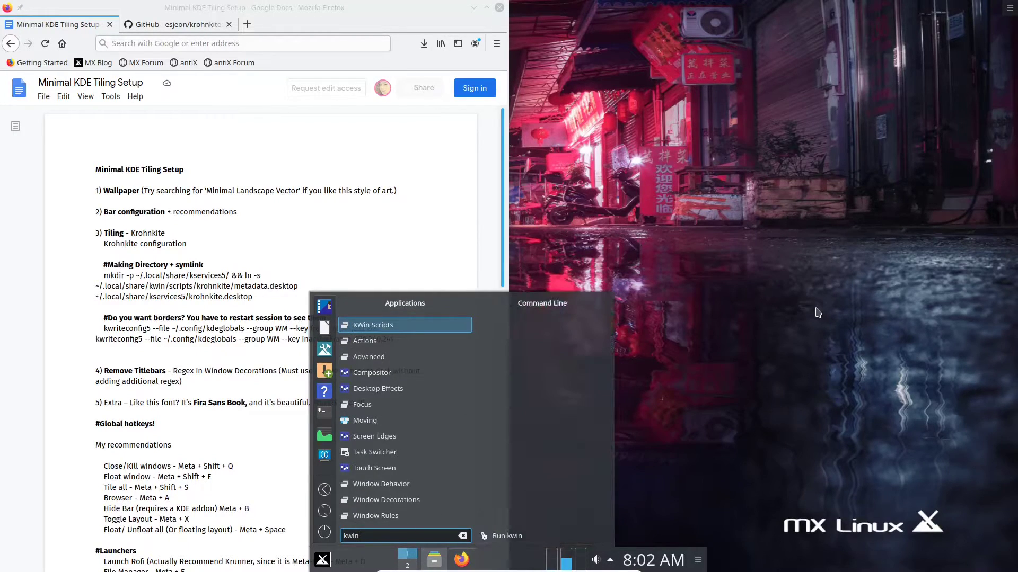
key("Return")
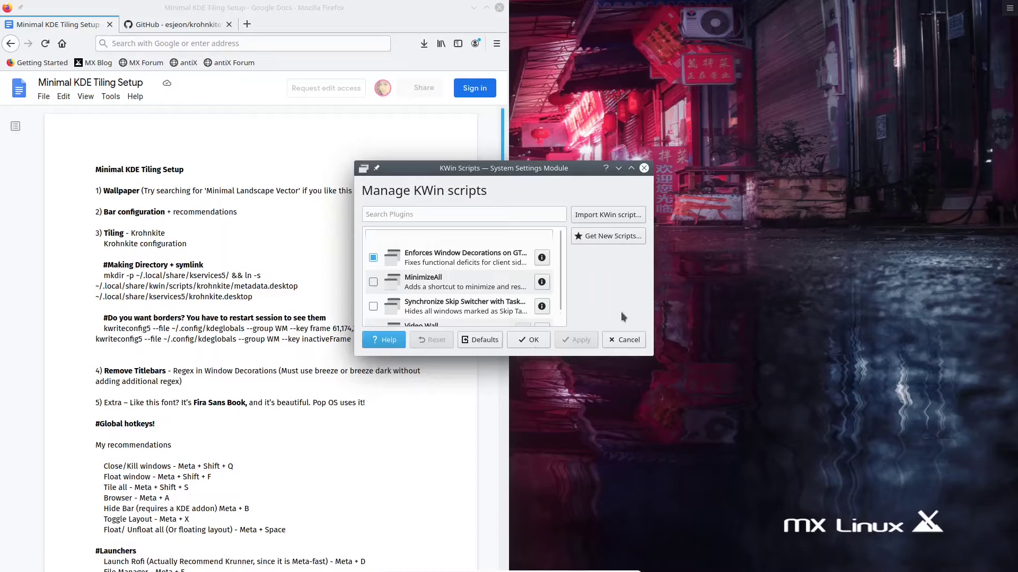
left_click_drag(663, 365, 786, 455)
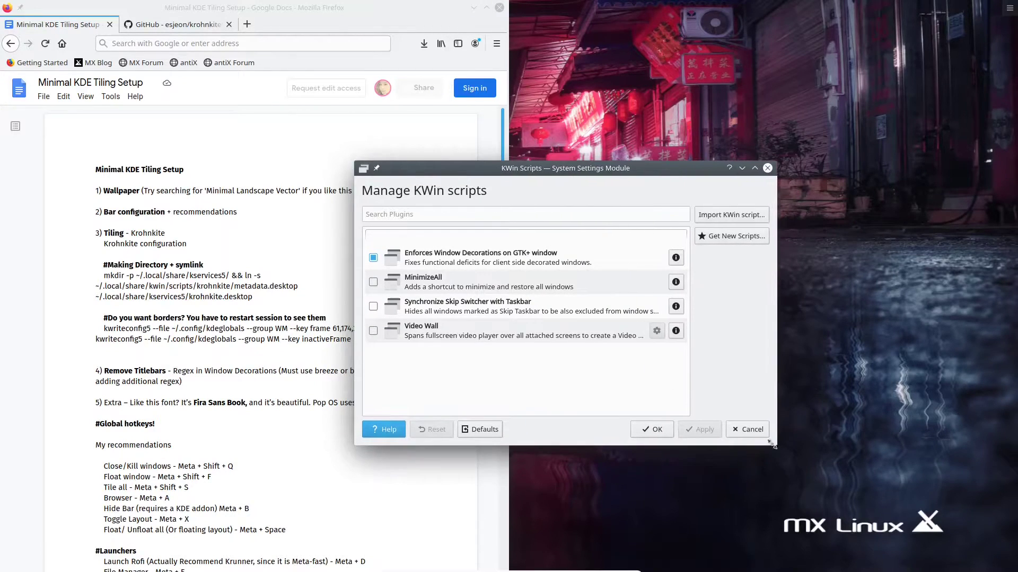
left_click(763, 237)
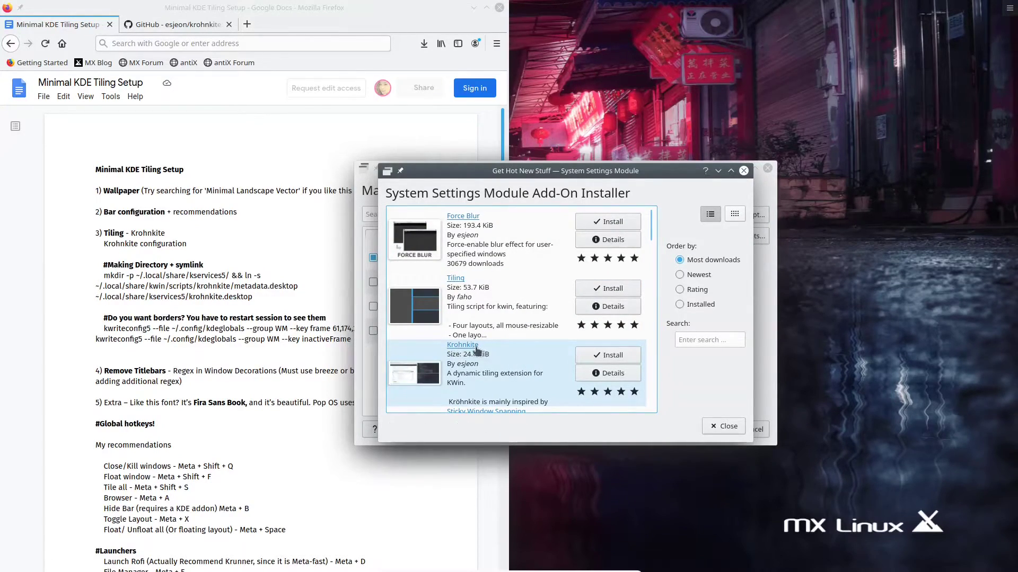
- Install the Krohnkite script from the add-on installer and close the installer
left_click(601, 355)
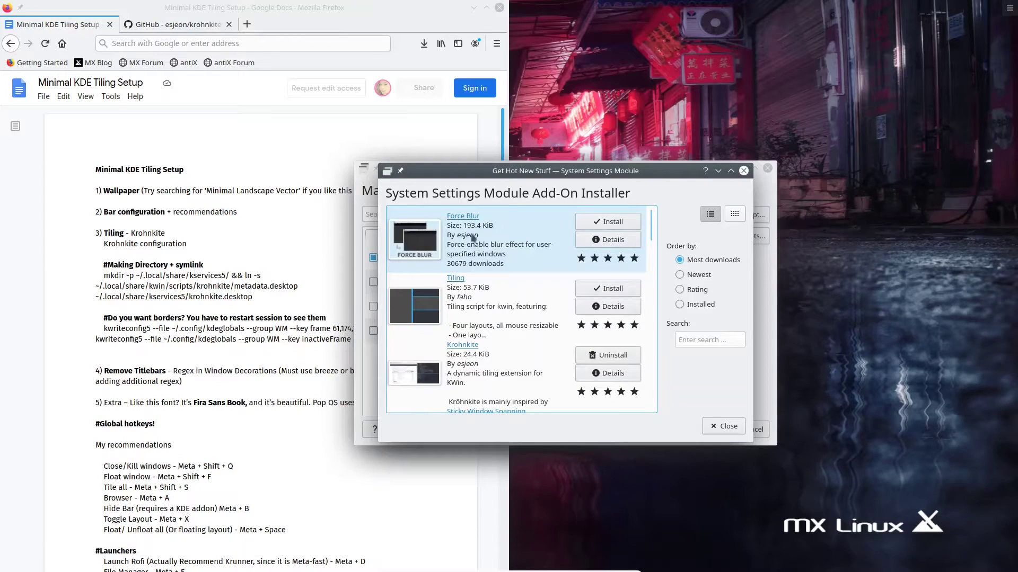
left_click(727, 426)
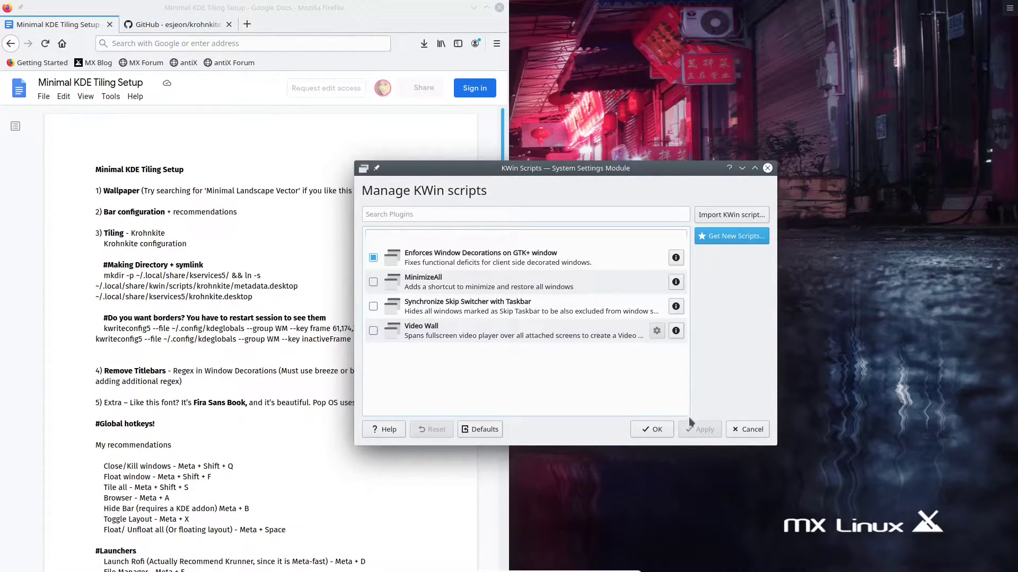
- Close KWin Scripts and reopen it from the launcher with 'kw'
left_click(650, 428)
key("super")
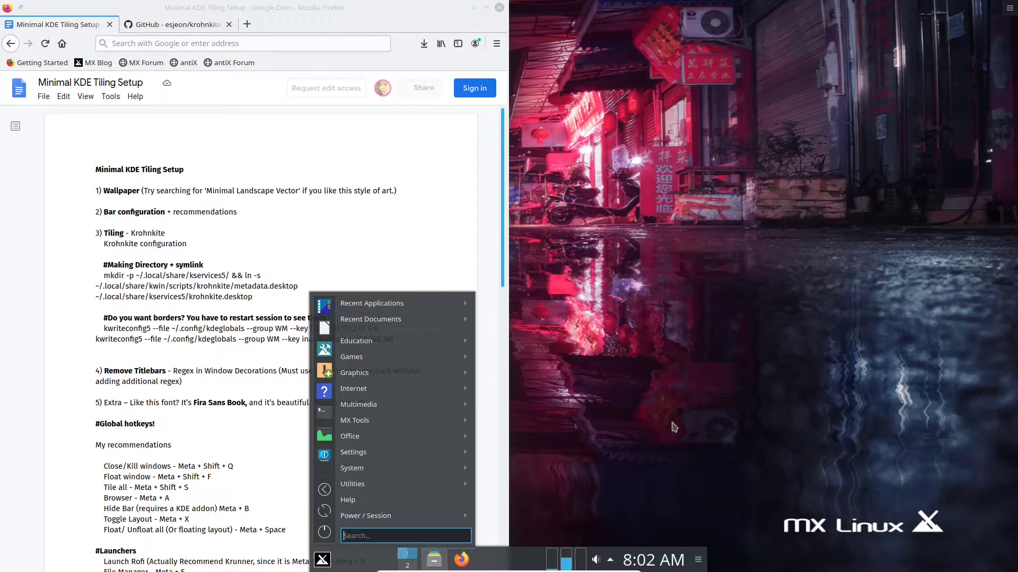
type("kwin")
key("Return")
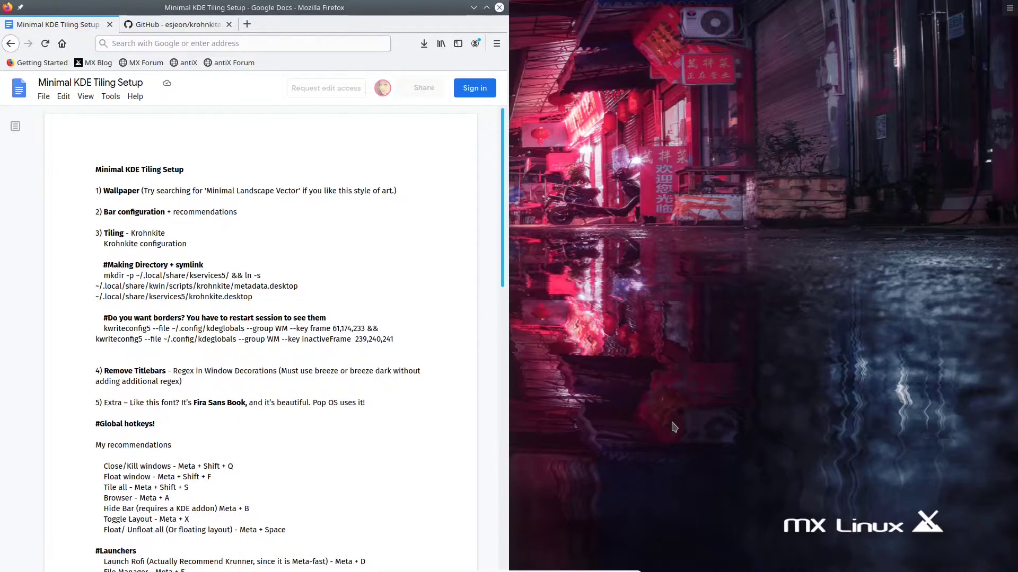
- Enable and apply Krohnkite, then launch Dolphin so it tiles beside the guide
left_click(373, 282)
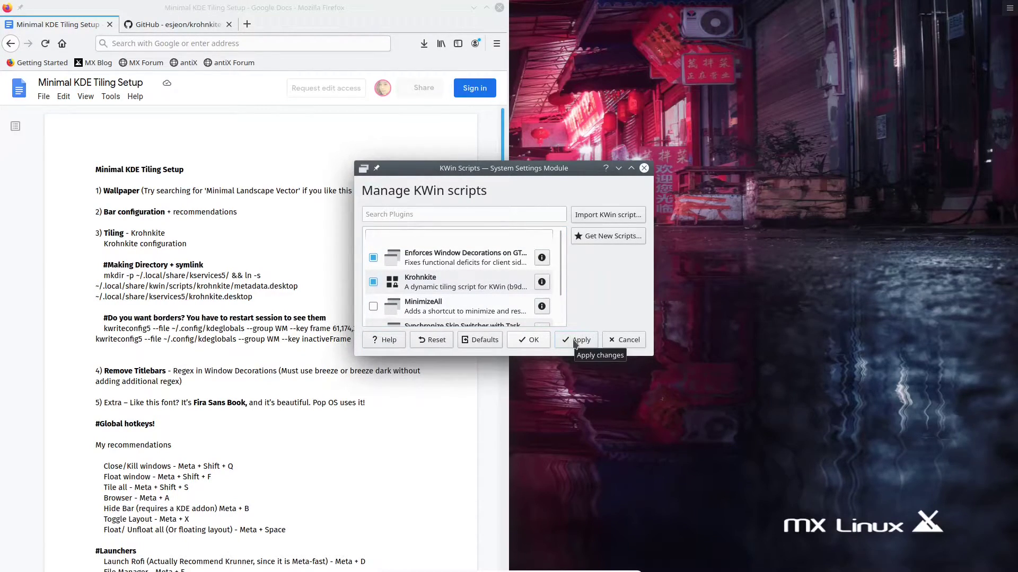
left_click(574, 342)
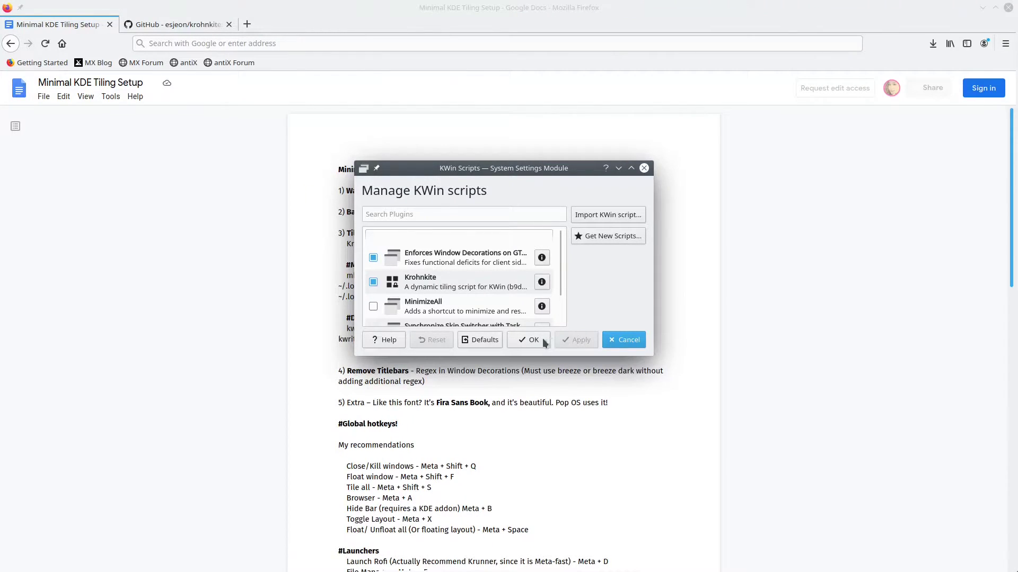
left_click(542, 340)
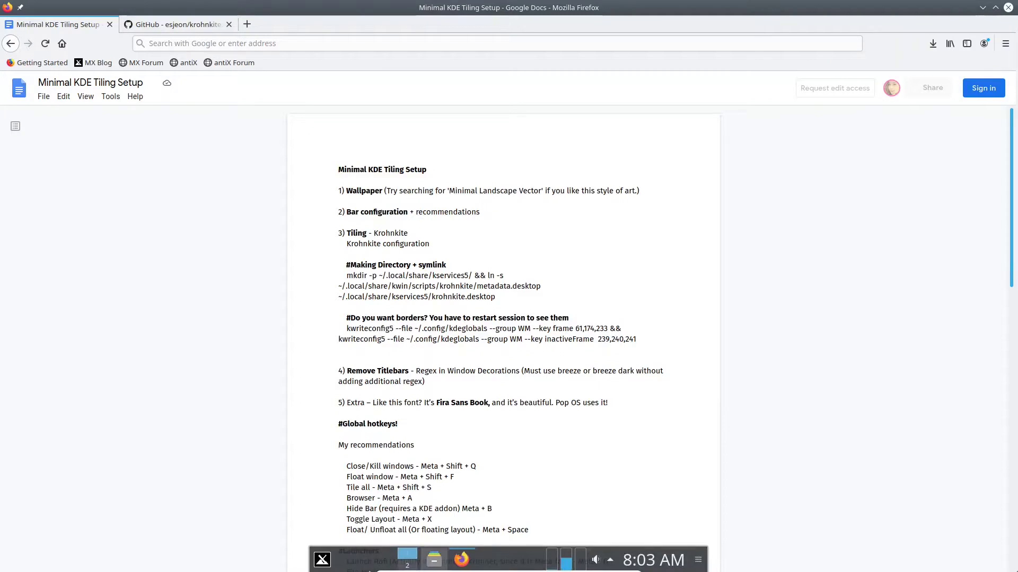
left_click(433, 560)
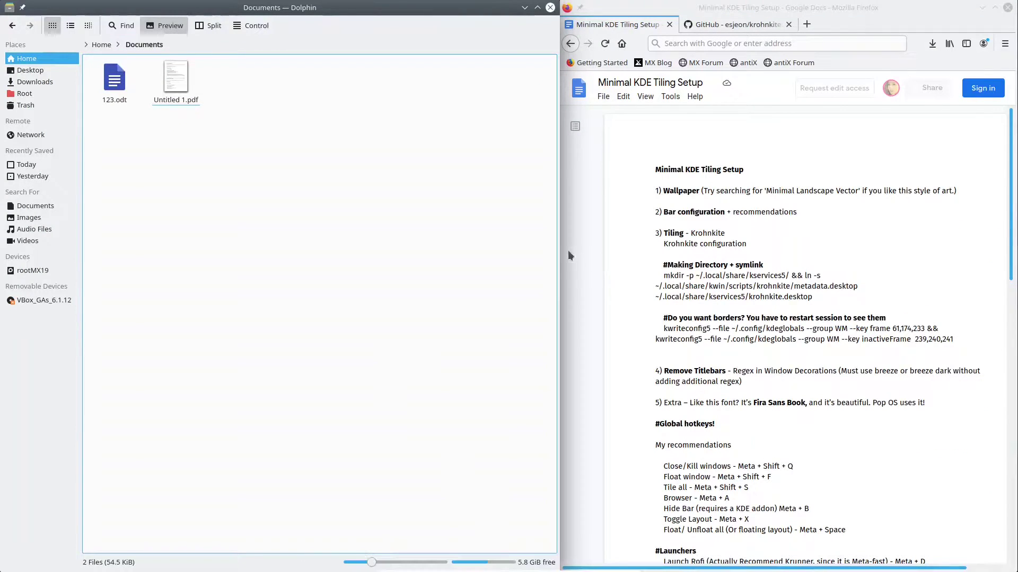
- Widen the Firefox tile and look over the guide's symlink and kwriteconfig5 commands
left_click_drag(558, 257, 514, 270)
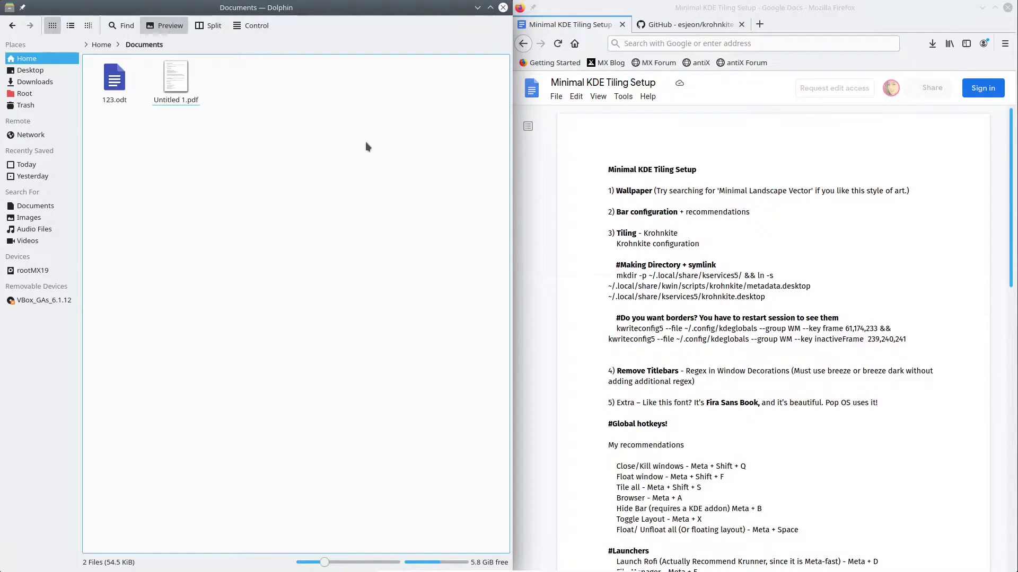
mouse_move(349, 570)
left_click_drag(614, 263, 716, 263)
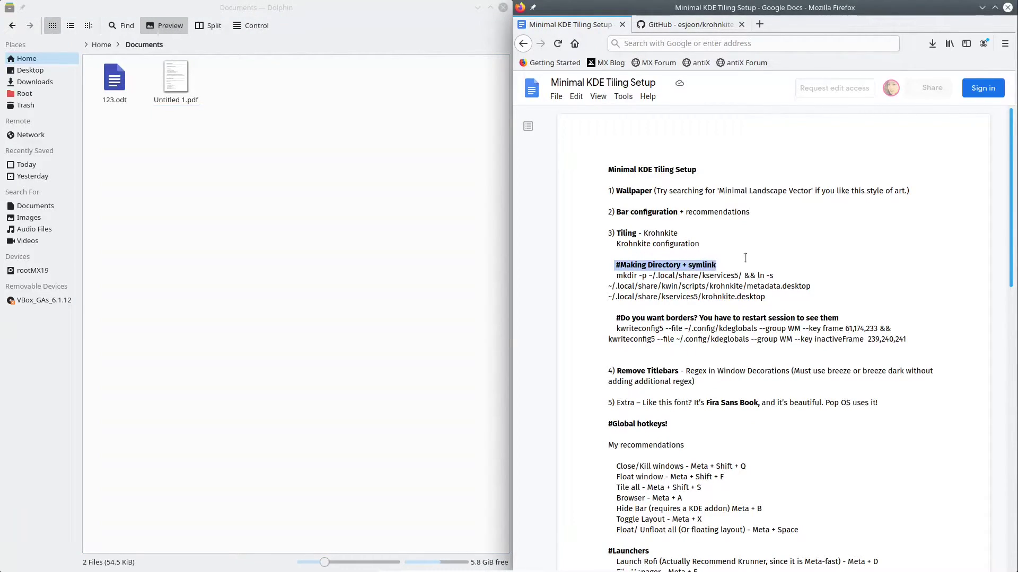
left_click(745, 257)
left_click_drag(616, 275, 791, 298)
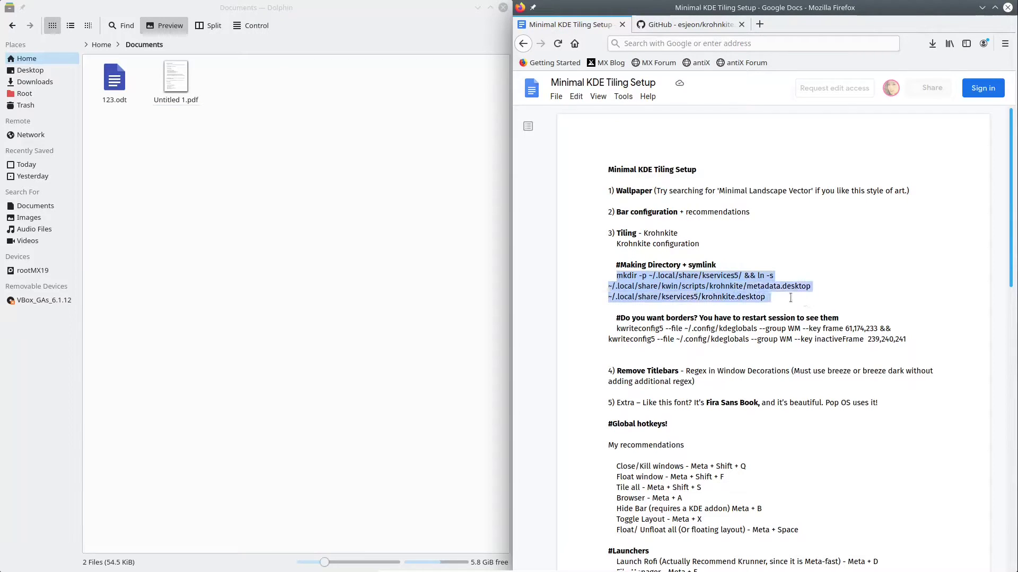
left_click(818, 298)
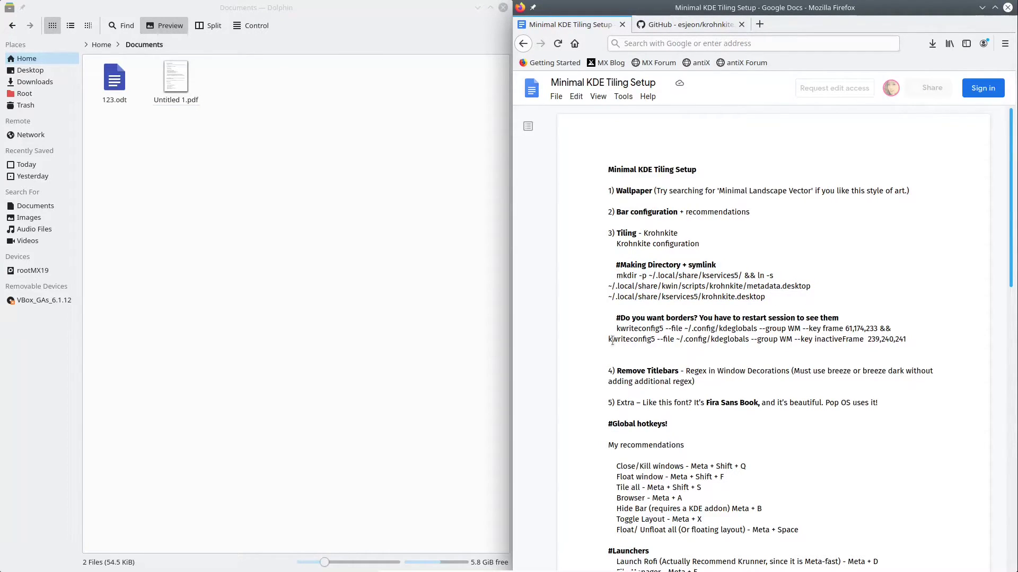
left_click_drag(615, 327, 918, 344)
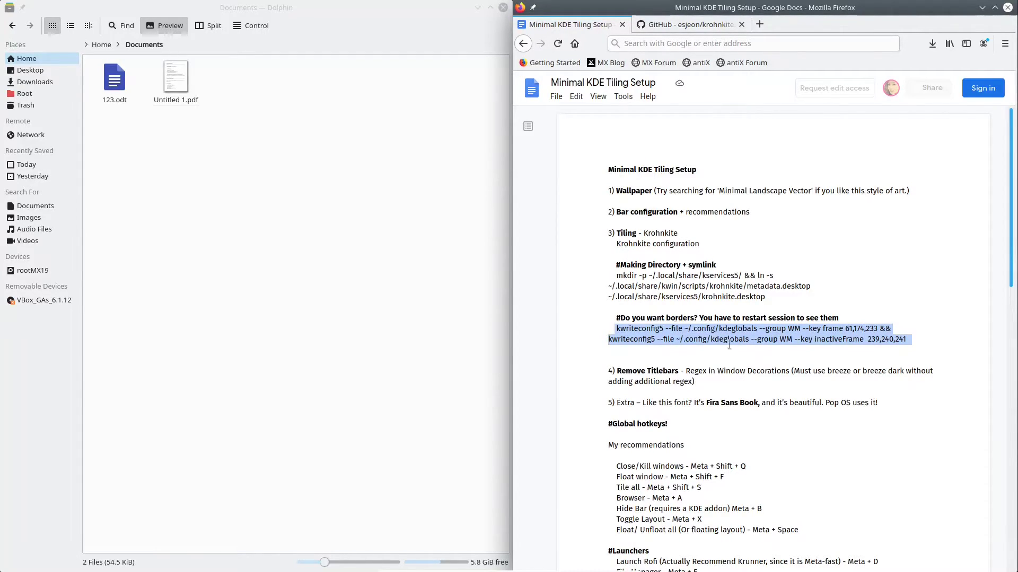
- Scroll the GitHub krohnkite page to review its key bindings table
key("ctrl+Tab")
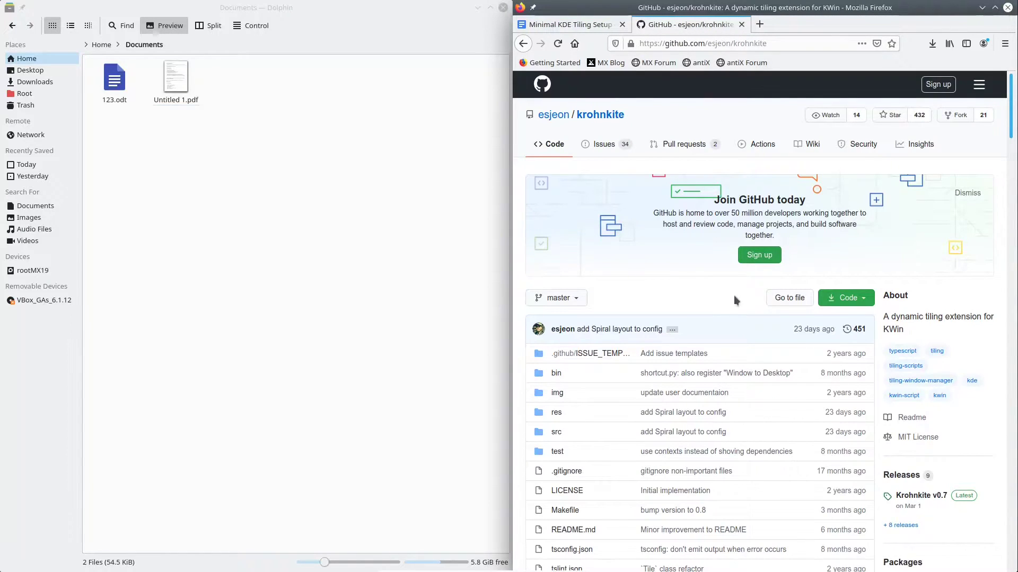
scroll(734, 299, "down", 15)
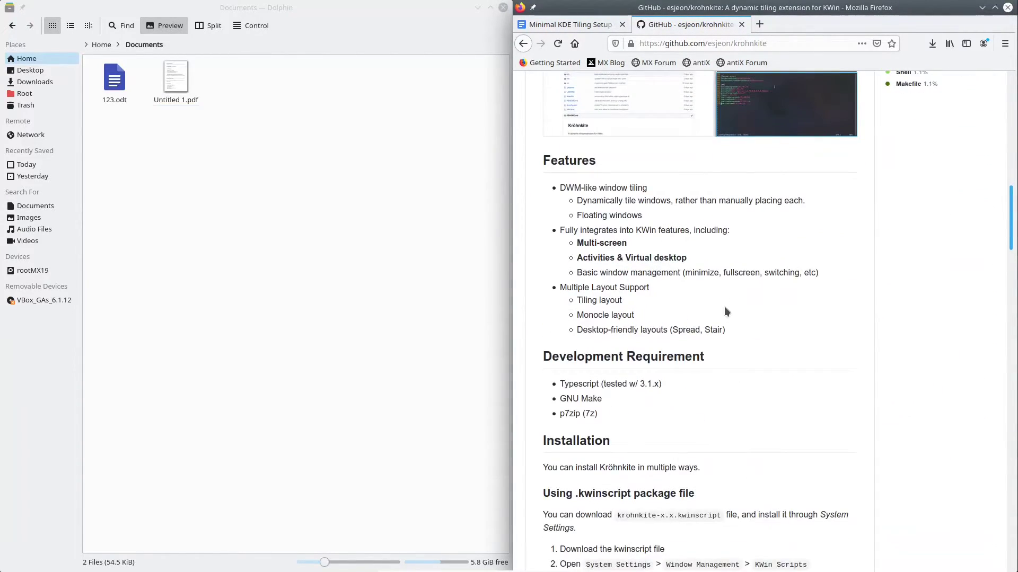
scroll(725, 311, "down", 20)
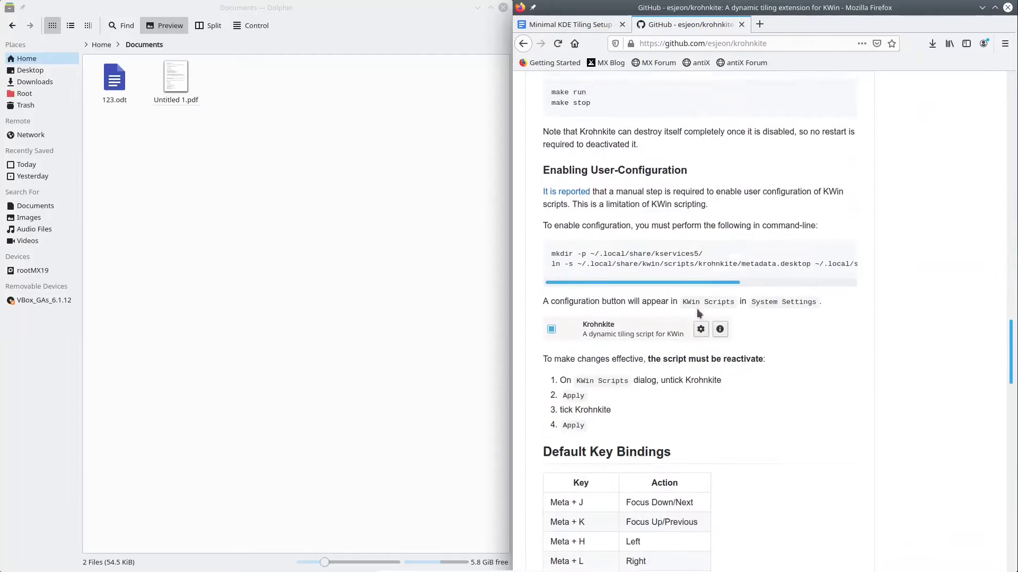
scroll(696, 308, "down", 6)
left_click_drag(625, 318, 695, 454)
left_click(796, 358)
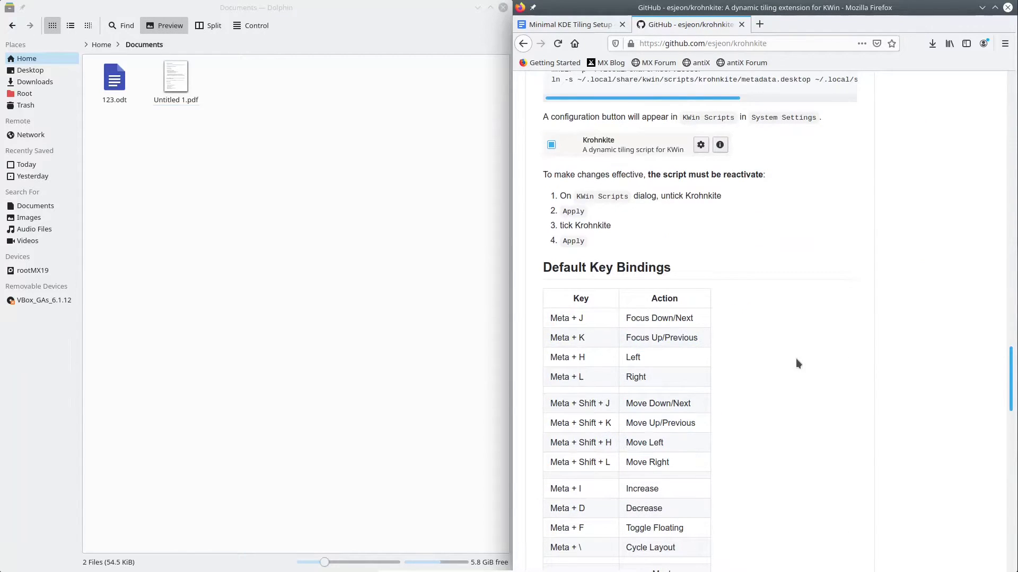
scroll(722, 289, "down", 4)
- Copy the three-line mkdir and ln symlink command from the guide
left_click(593, 25)
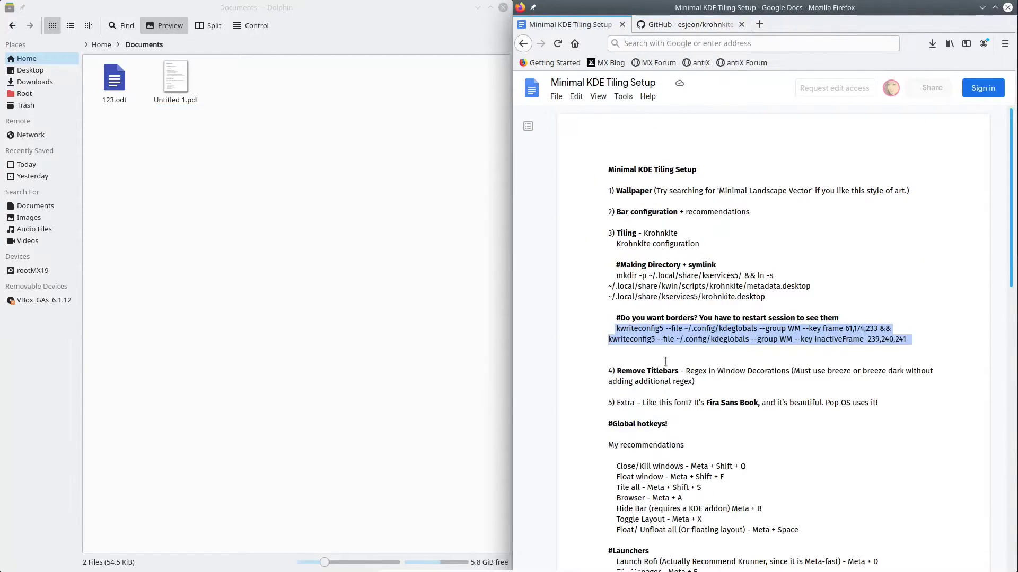
left_click_drag(616, 275, 772, 299)
right_click(761, 291)
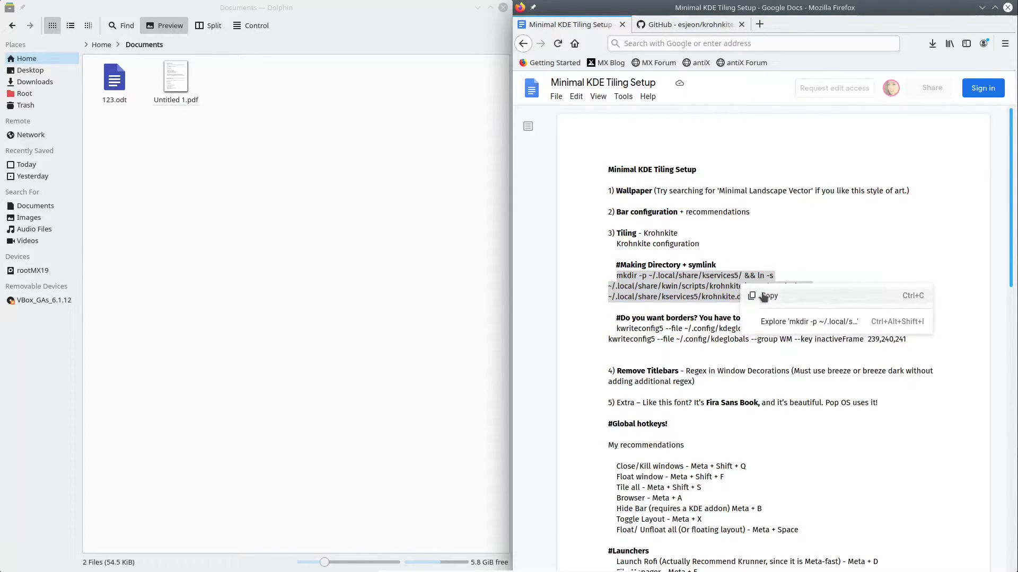
left_click(763, 293)
- Paste and run the mkdir and ln symlink command in the Yakuake terminal
key("F12")
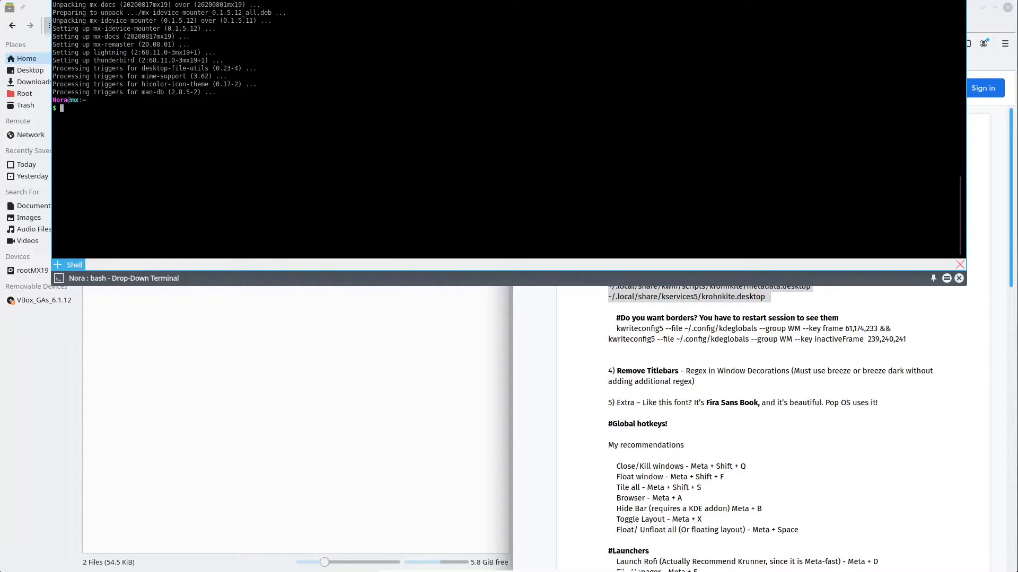
key("ctrl+shift+v")
key("Return")
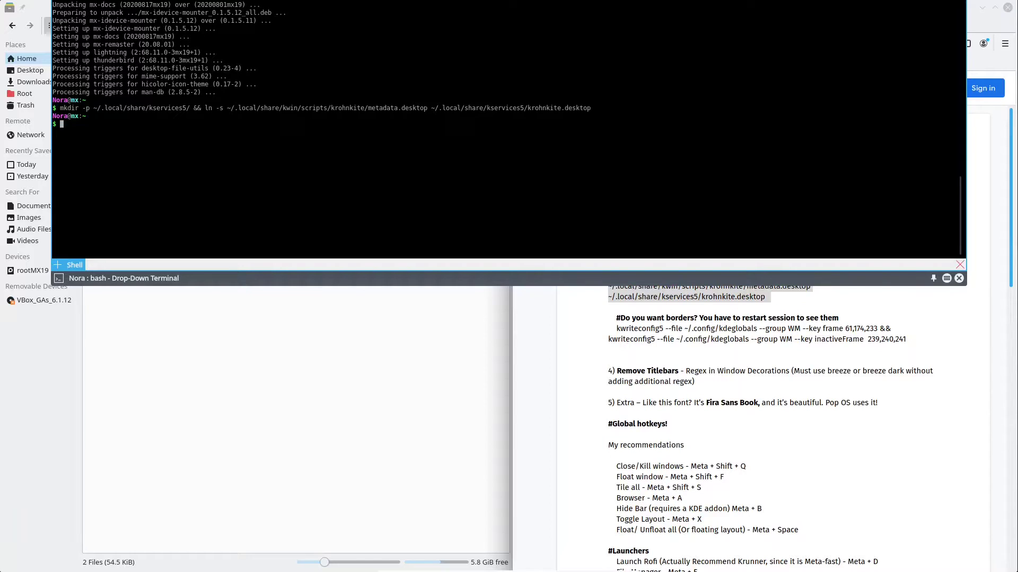
- Copy the two kwriteconfig5 border-colour lines from the guide, run them in Yakuake, and hide it
left_click(641, 307)
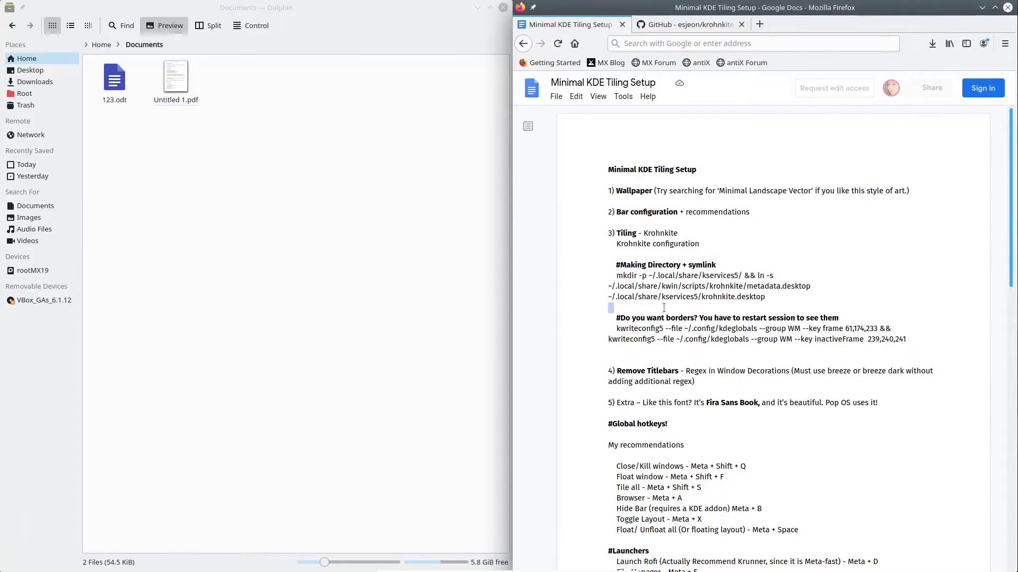
left_click_drag(616, 329, 919, 343)
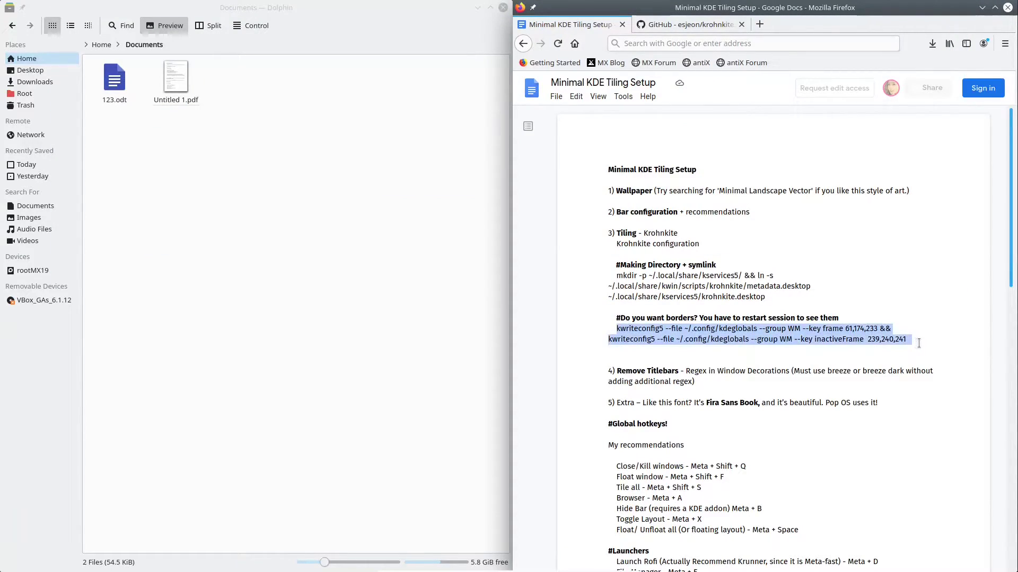
key("ctrl+c")
key("F12")
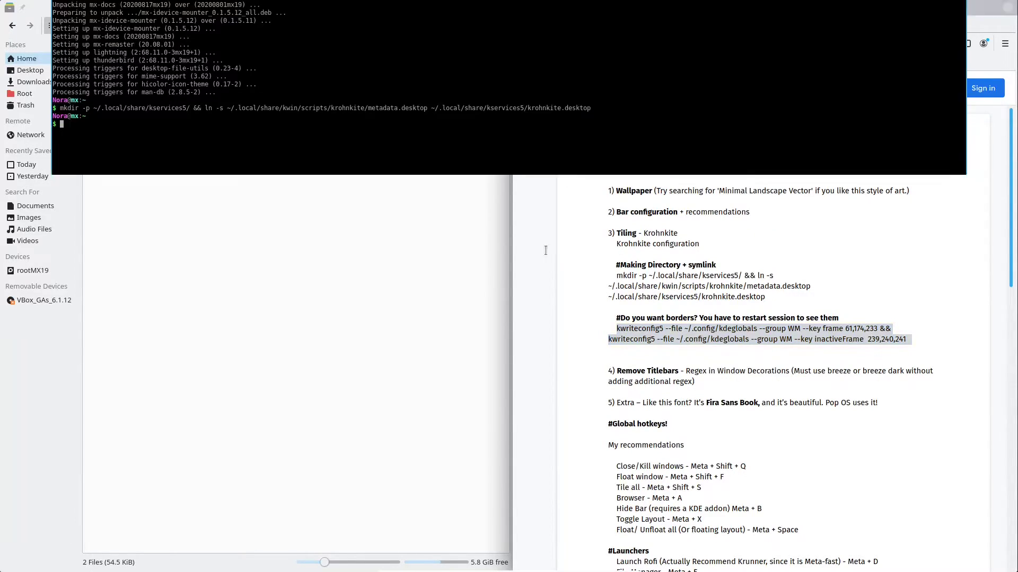
key("ctrl+shift+v")
key("Return")
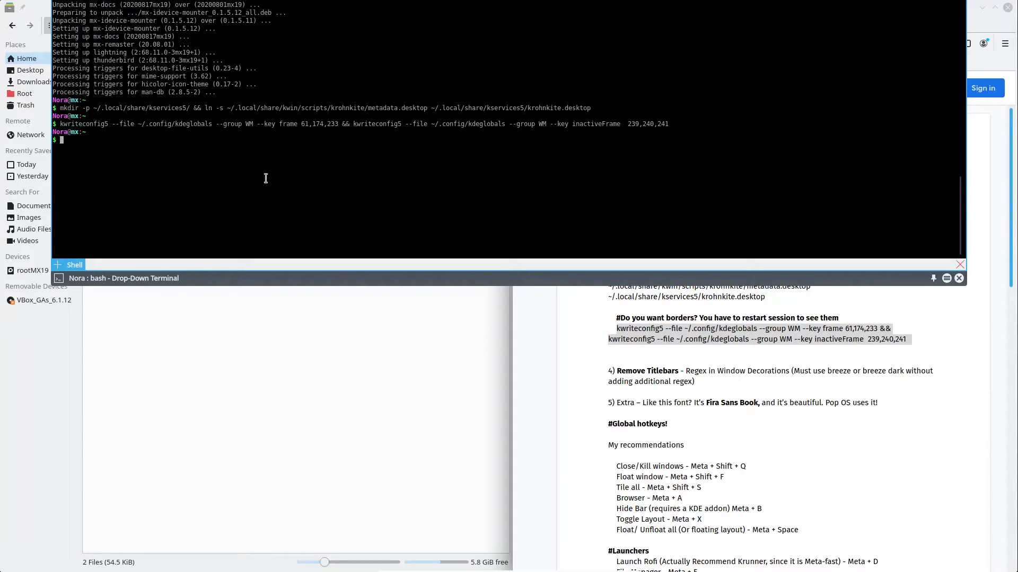
key("F12")
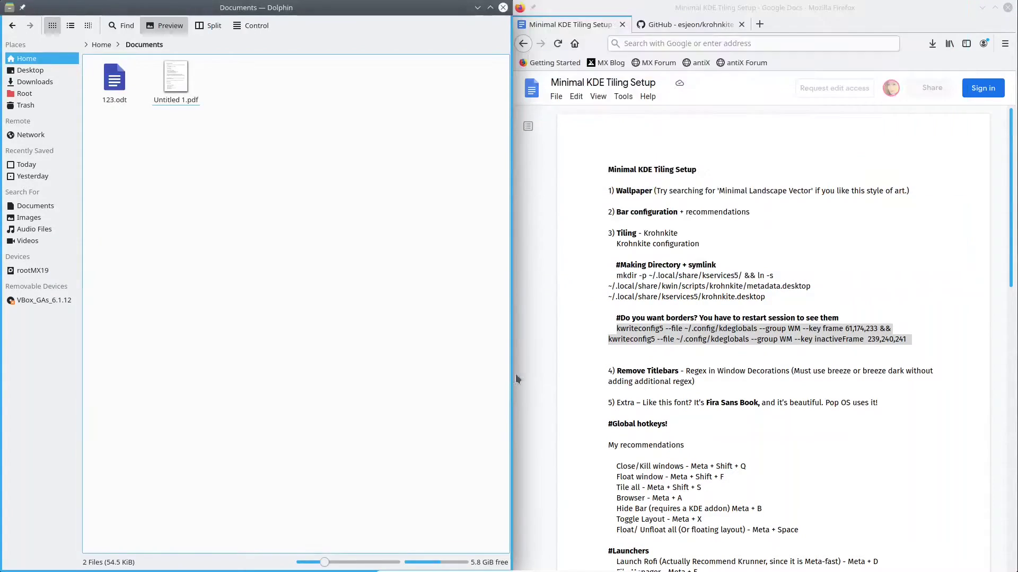
- Open KWin Scripts via a 'window' launcher search, enlarge it, and open Krohnkite's settings
key("super")
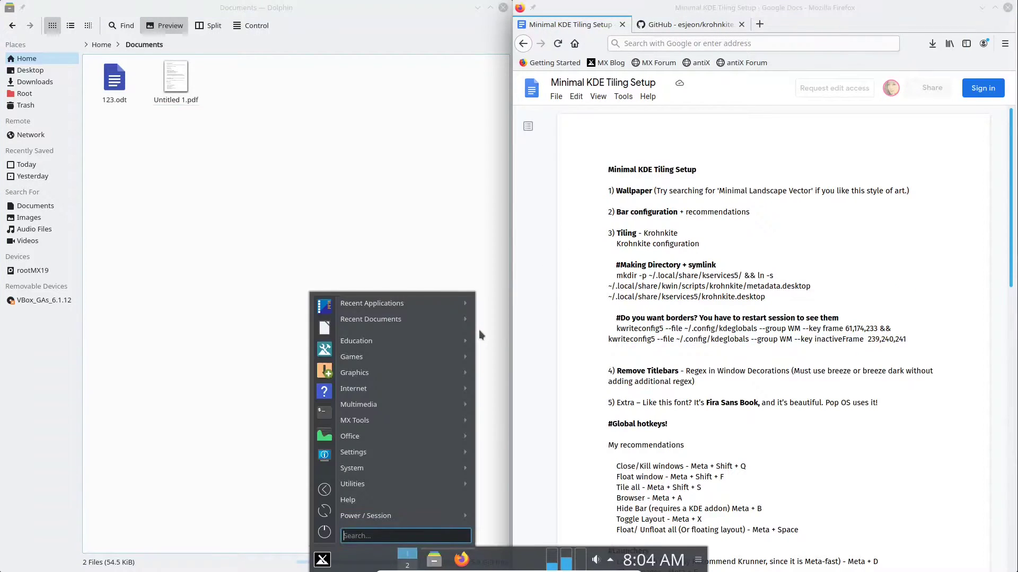
type("window")
key("Escape")
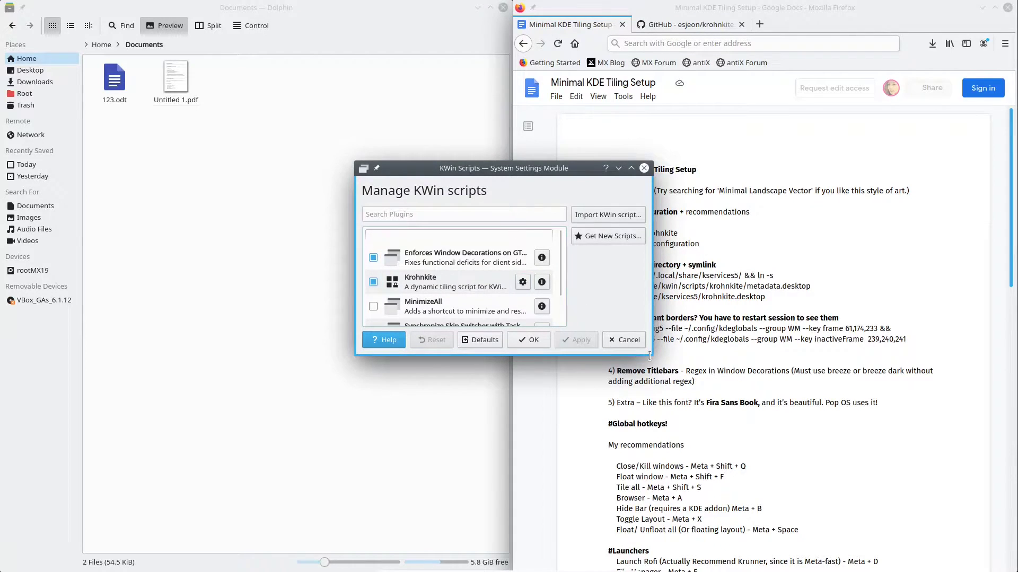
left_click_drag(649, 355, 717, 407)
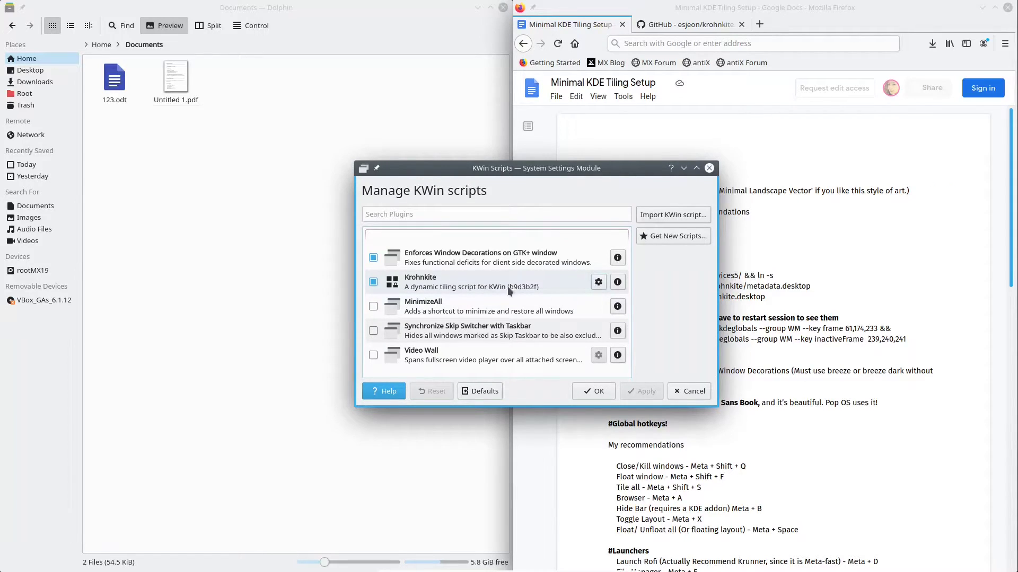
left_click(598, 282)
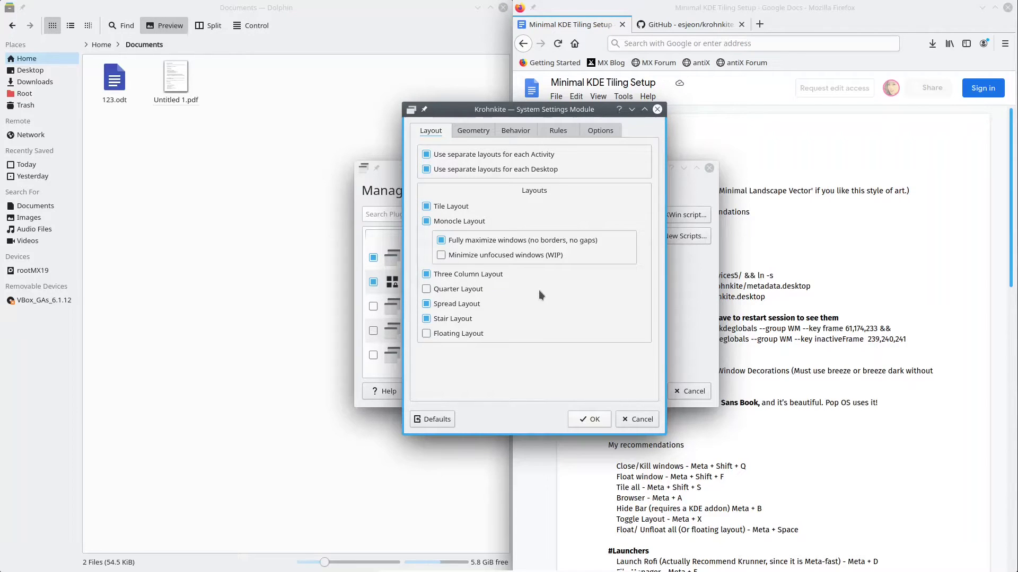
- Turn off Stair Layout, turn on Quarter Layout, and set all four screen gaps to 10
left_click(445, 318)
left_click(459, 288)
left_click(474, 133)
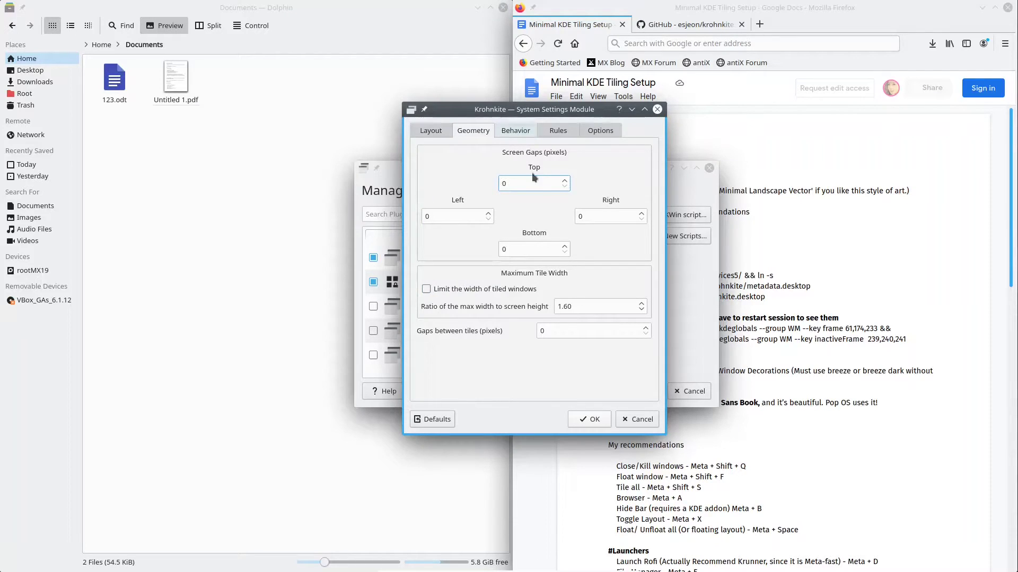
left_click(565, 181)
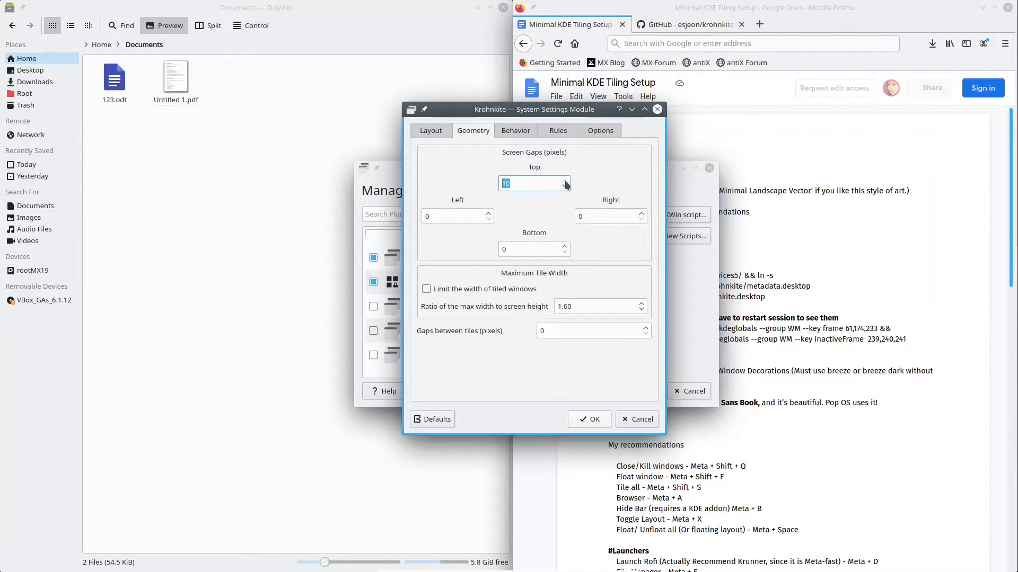
left_click(641, 213)
left_click(641, 213)
left_click(641, 214)
left_click(641, 213)
left_click(565, 246)
left_click(564, 246)
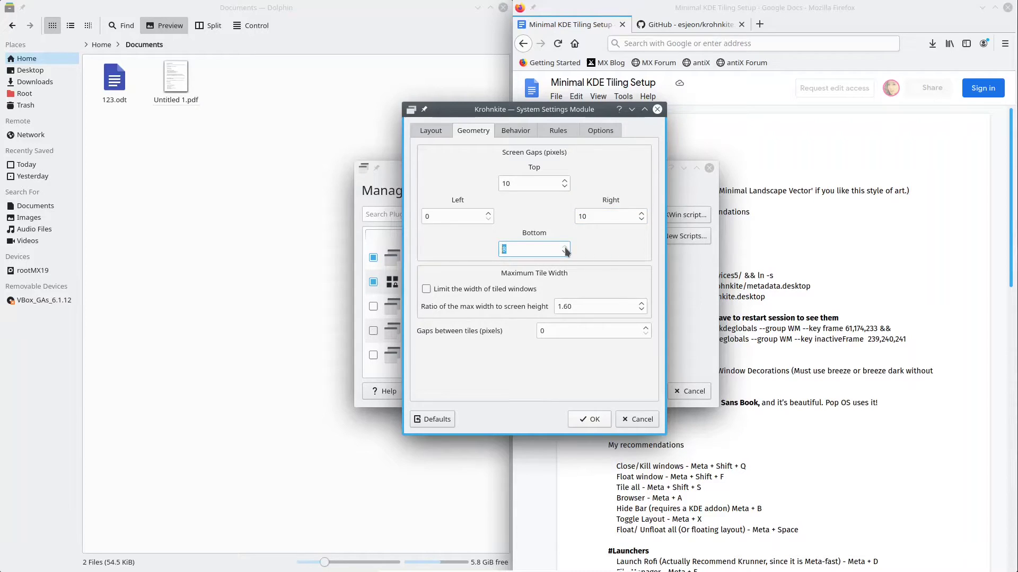
left_click(565, 247)
left_click(564, 246)
left_click(488, 213)
left_click(489, 213)
left_click(488, 213)
left_click(488, 213)
left_click(491, 214)
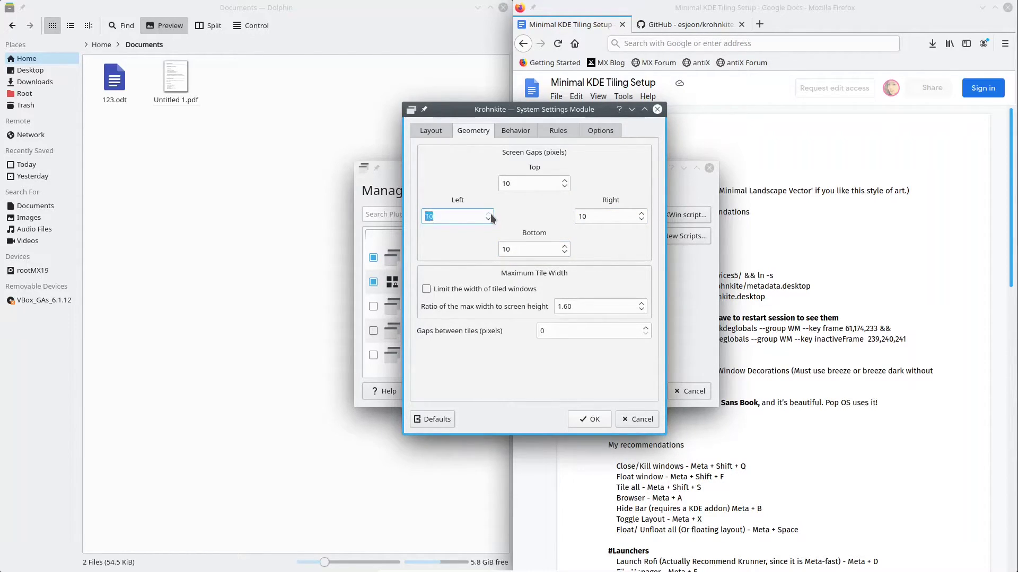
- Raise Krohnkite's gap between tiles to 14 pixels
left_click(646, 326)
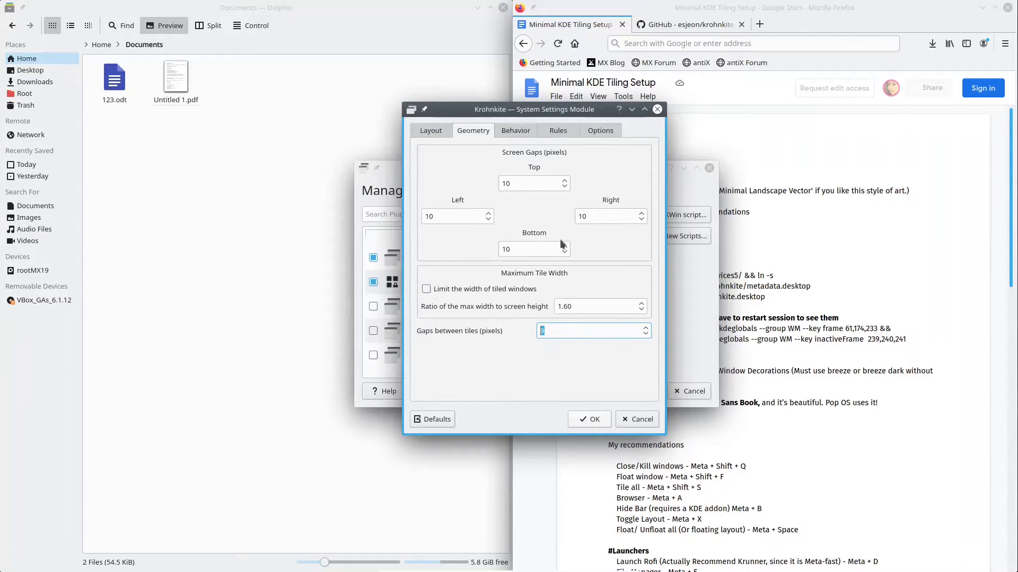
left_click(647, 326)
left_click(646, 327)
left_click(498, 134)
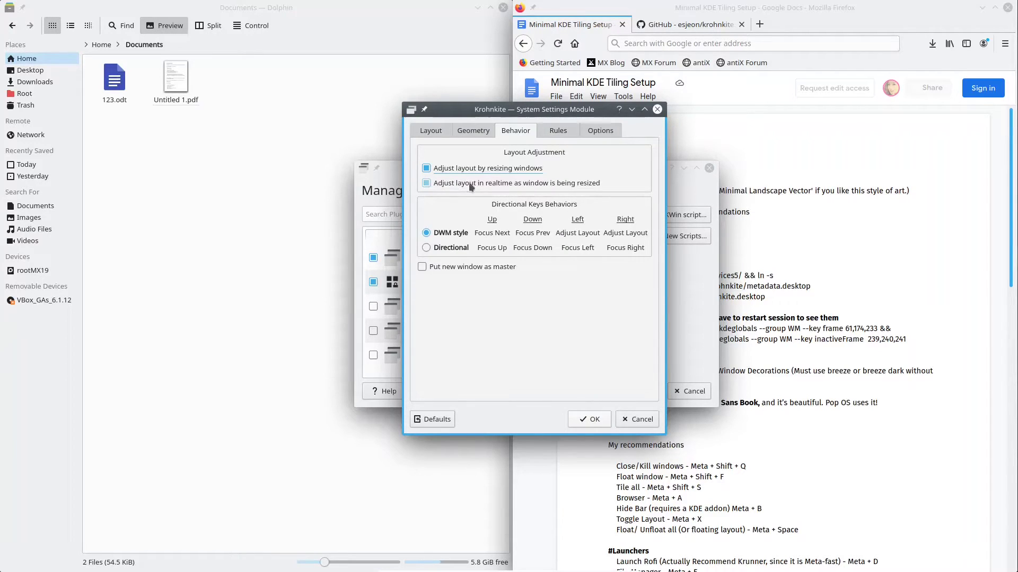
- Enable Krohnkite's realtime layout adjustment, review its remaining options, and close the settings
left_click(451, 183)
left_click_drag(665, 434, 628, 357)
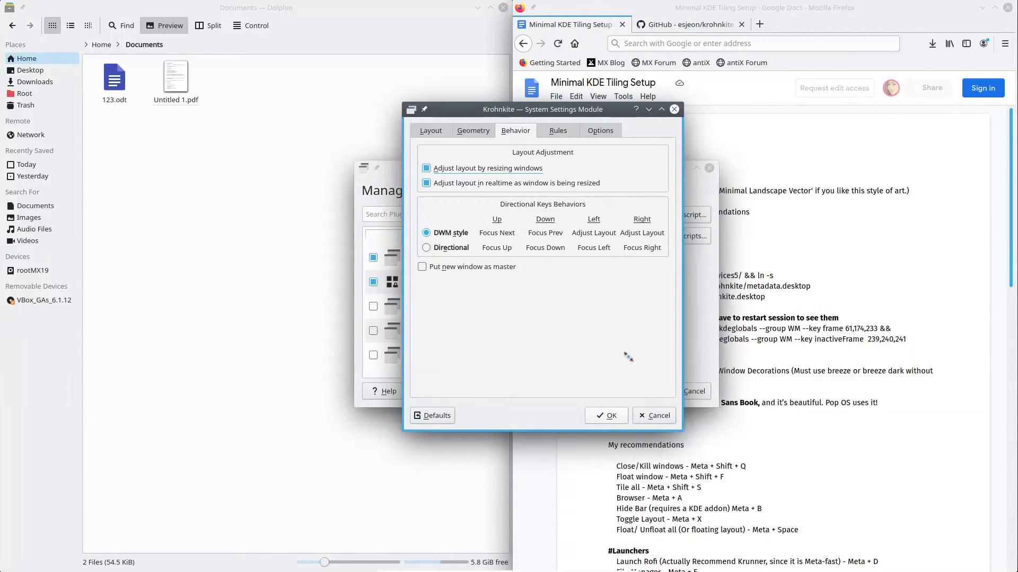
left_click(485, 186)
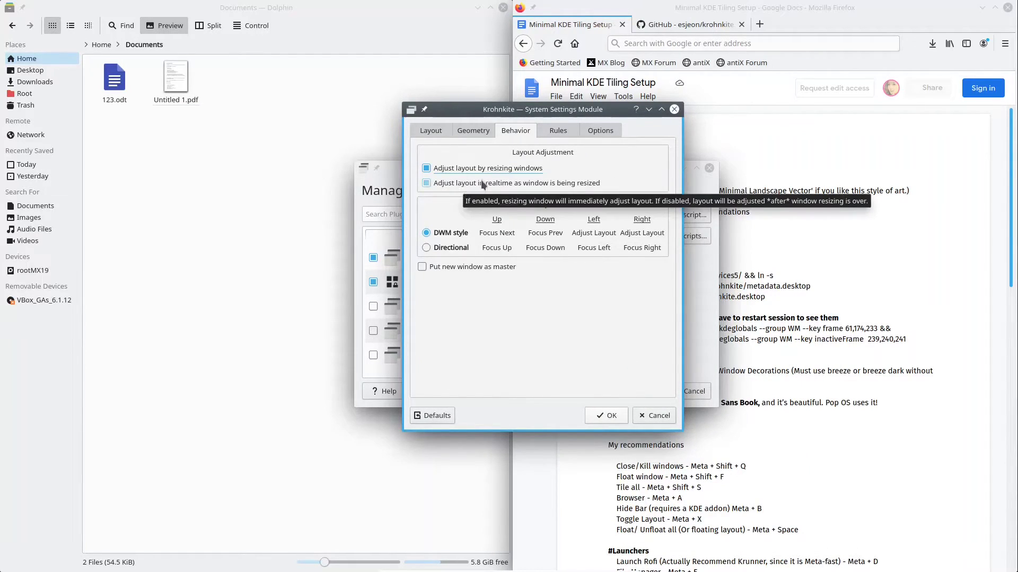
left_click(482, 181)
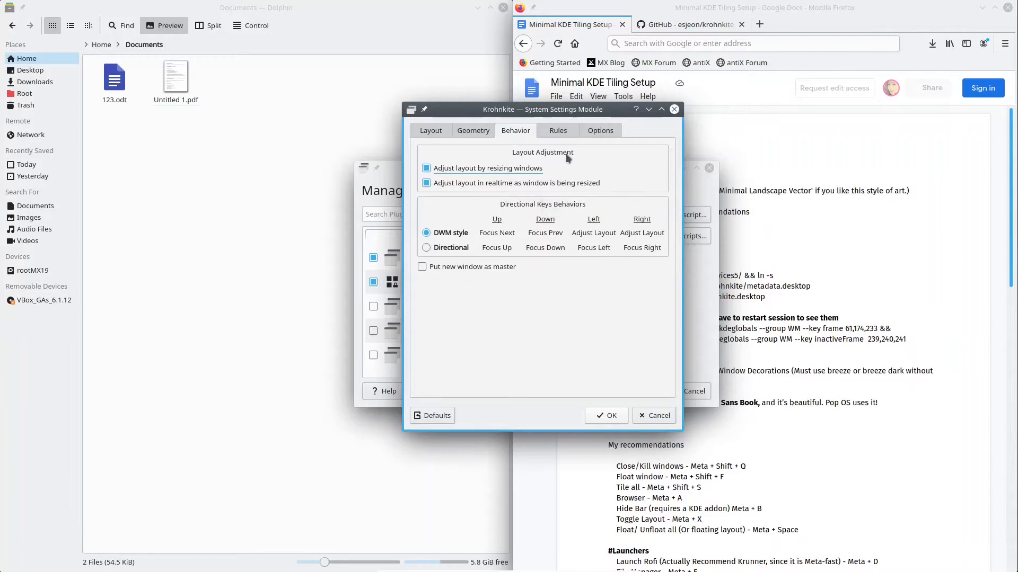
left_click(560, 132)
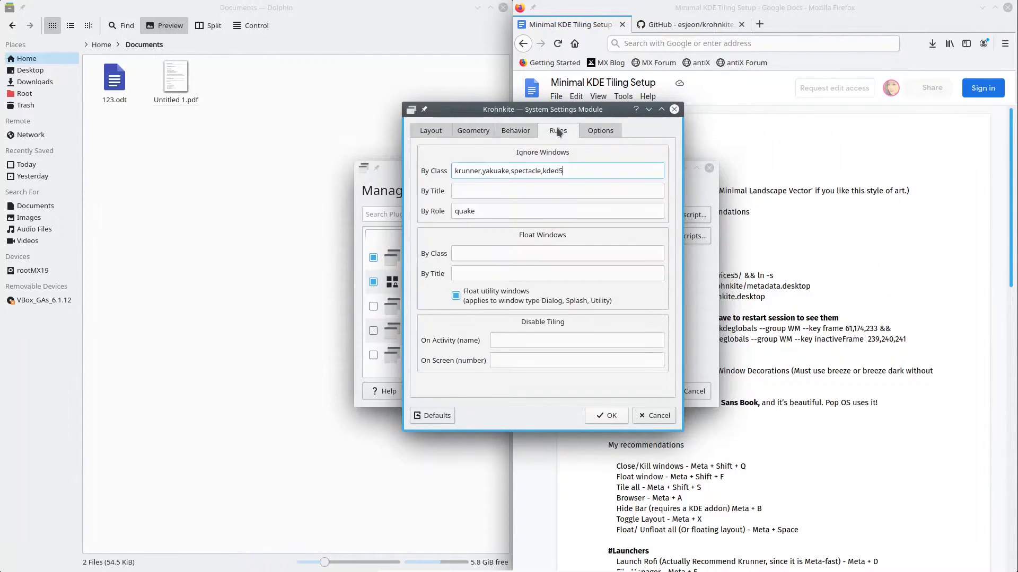
left_click(594, 133)
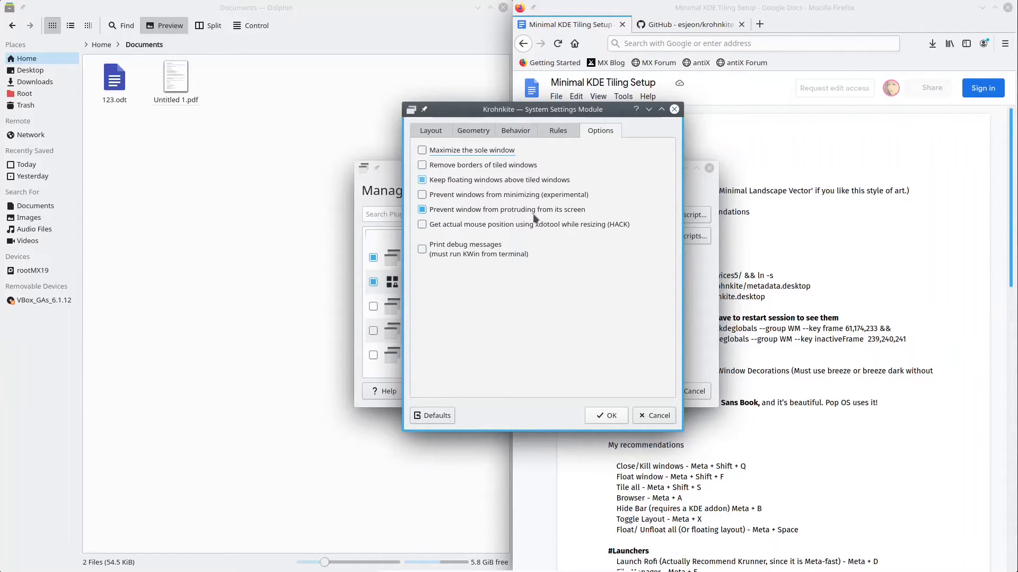
left_click(603, 414)
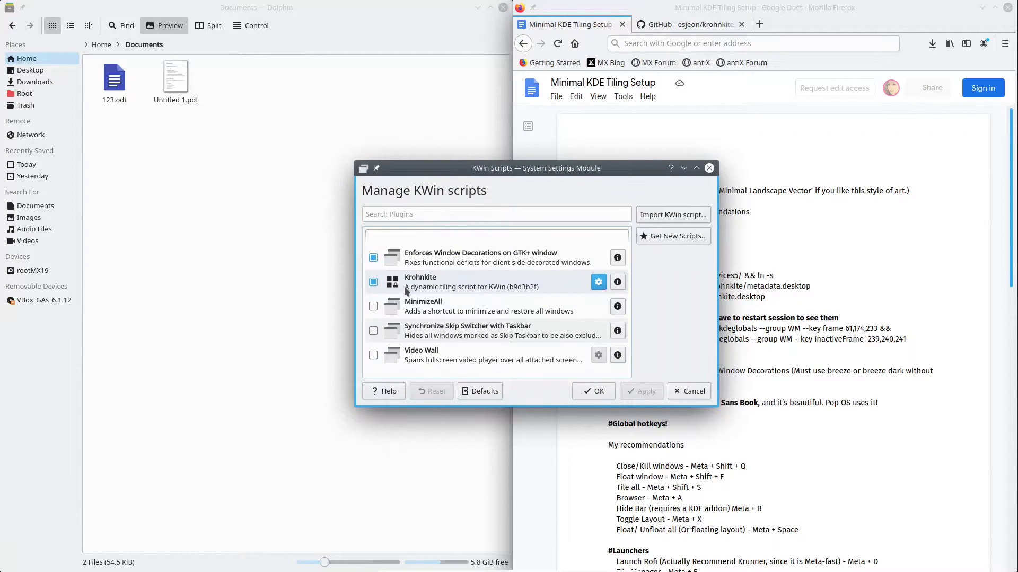
- Re-apply the Krohnkite script, close KWin Scripts, and narrow Dolphin to widen Firefox
left_click(373, 282)
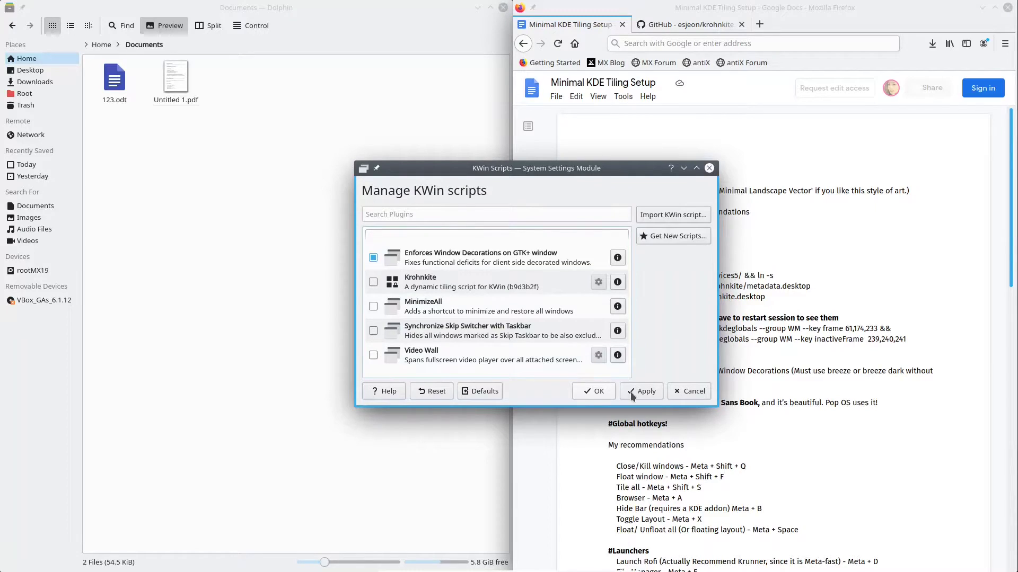
left_click(635, 390)
left_click(642, 392)
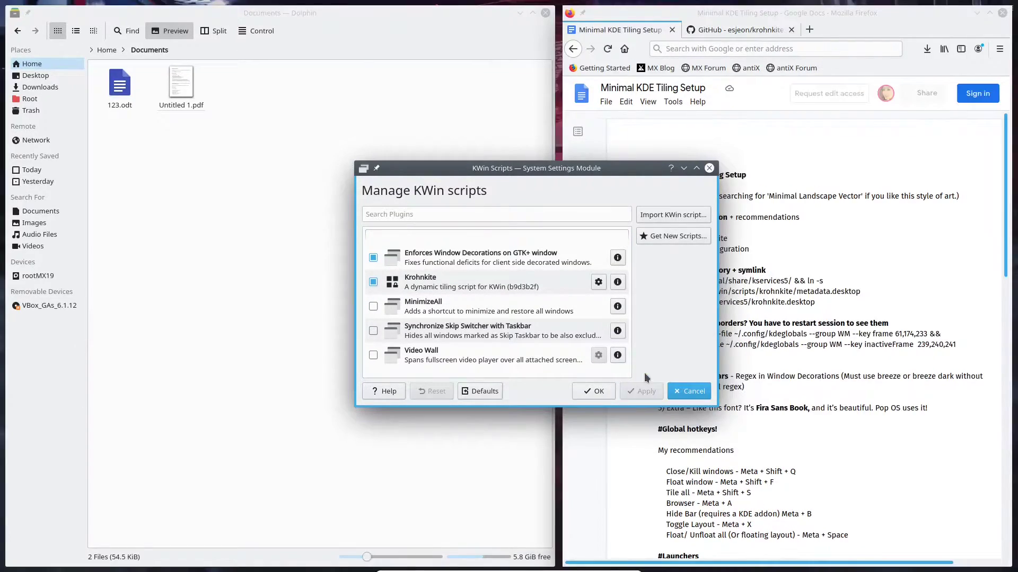
left_click(594, 392)
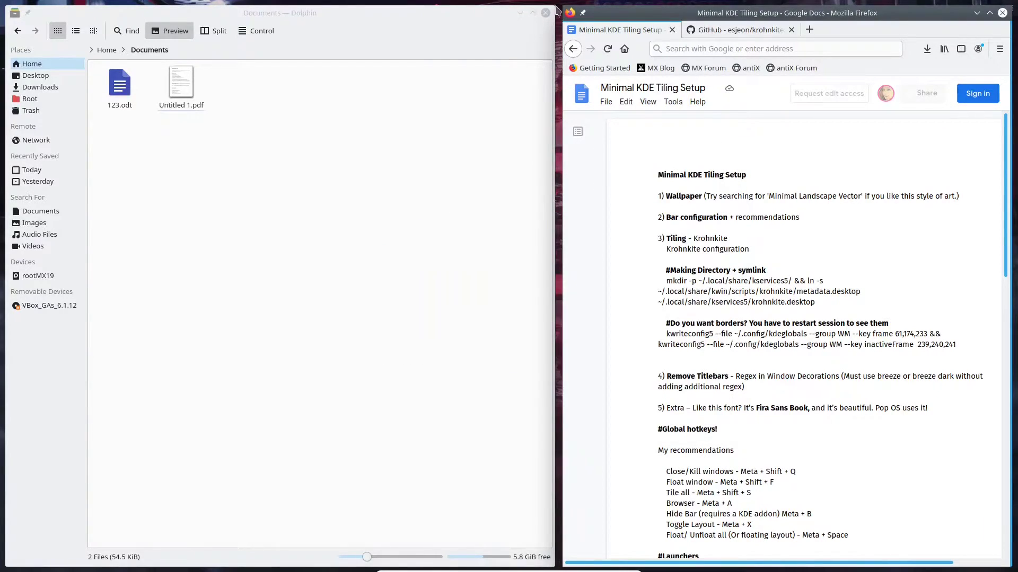
left_click_drag(555, 87, 469, 132)
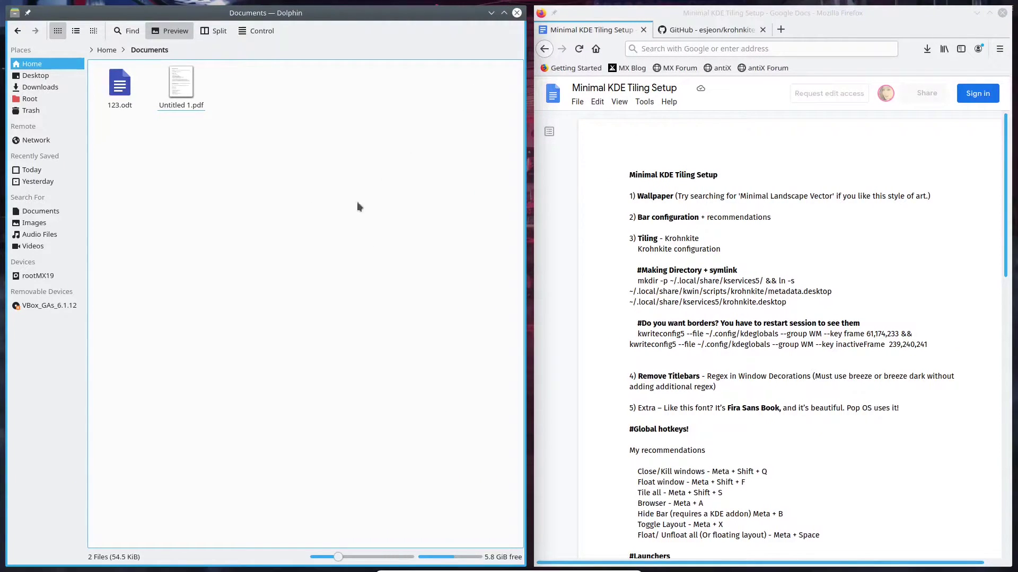
- Open Window Decorations from a 'wind' launcher search and enlarge it to show Breeze and Plastik
key("super")
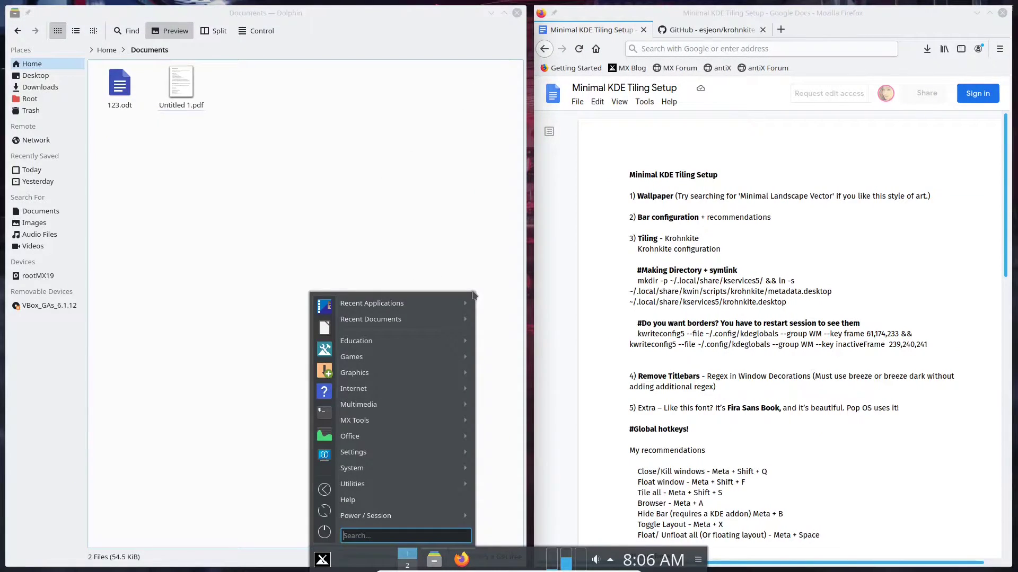
type("window")
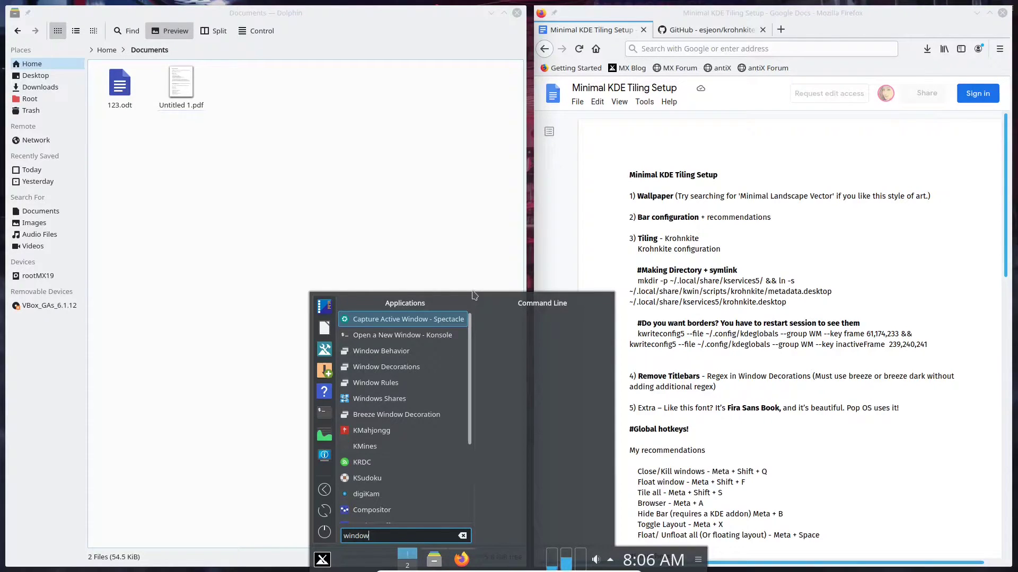
key("Down")
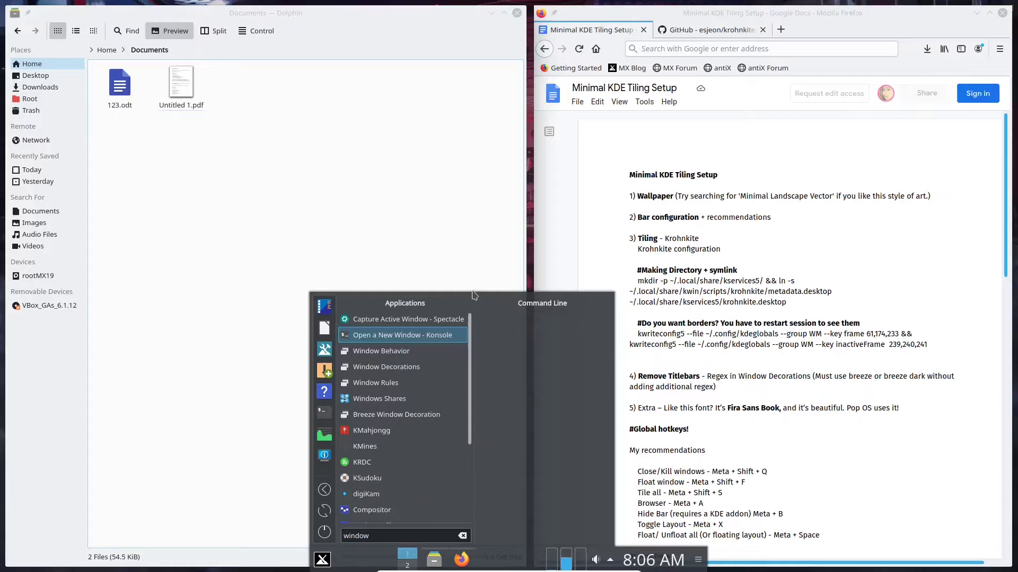
key("Down")
key("Up")
key("Up")
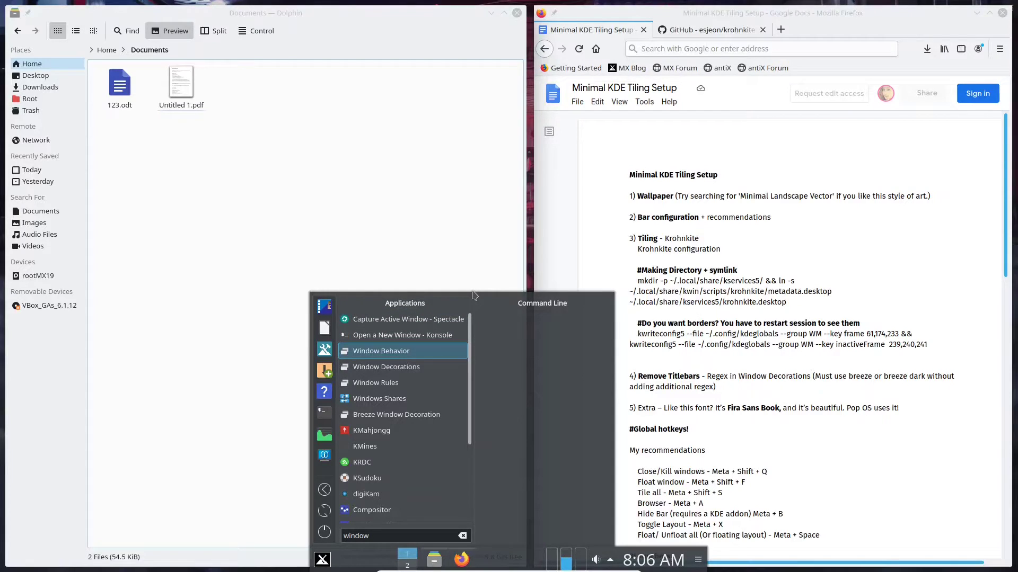
key("Down")
key("Return")
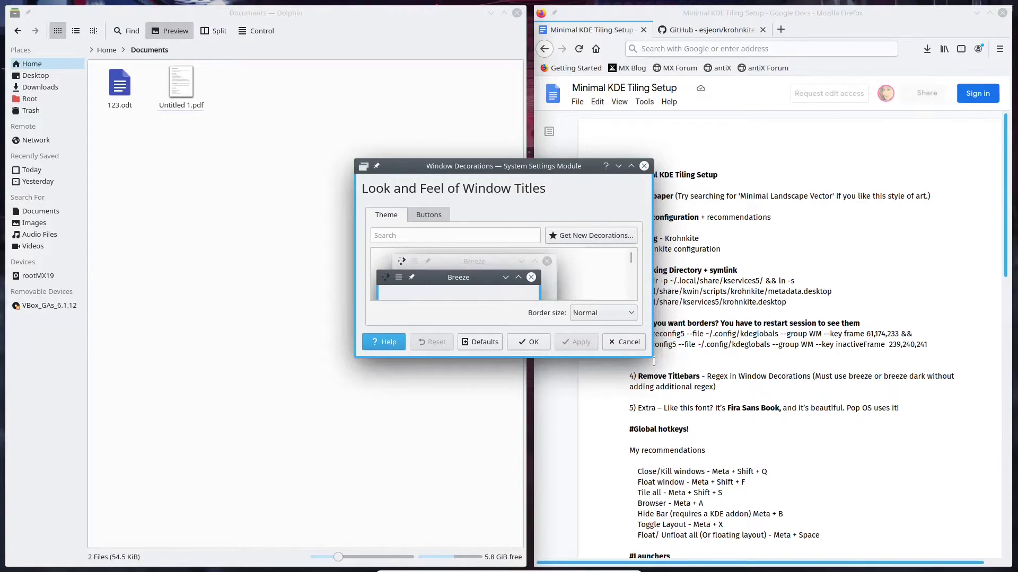
left_click_drag(652, 357, 790, 475)
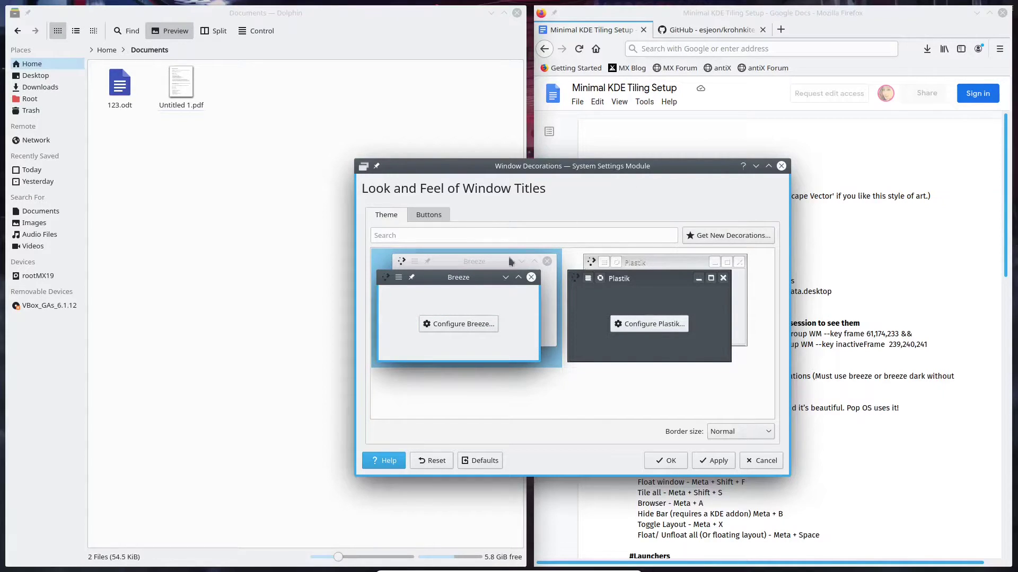
- Open the Breeze decoration settings and turn off the circle around the close button
left_click(465, 322)
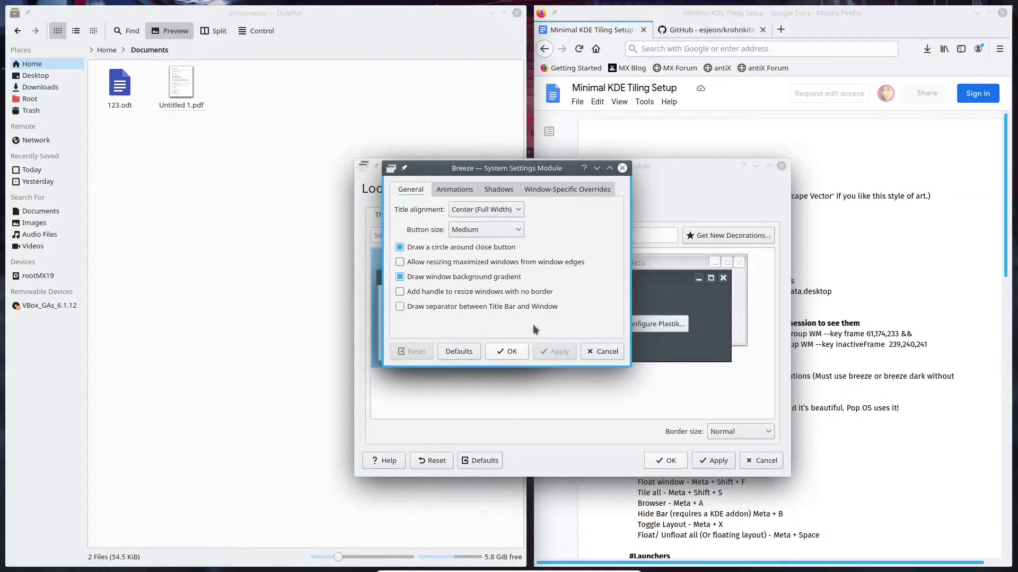
left_click_drag(519, 173, 476, 167)
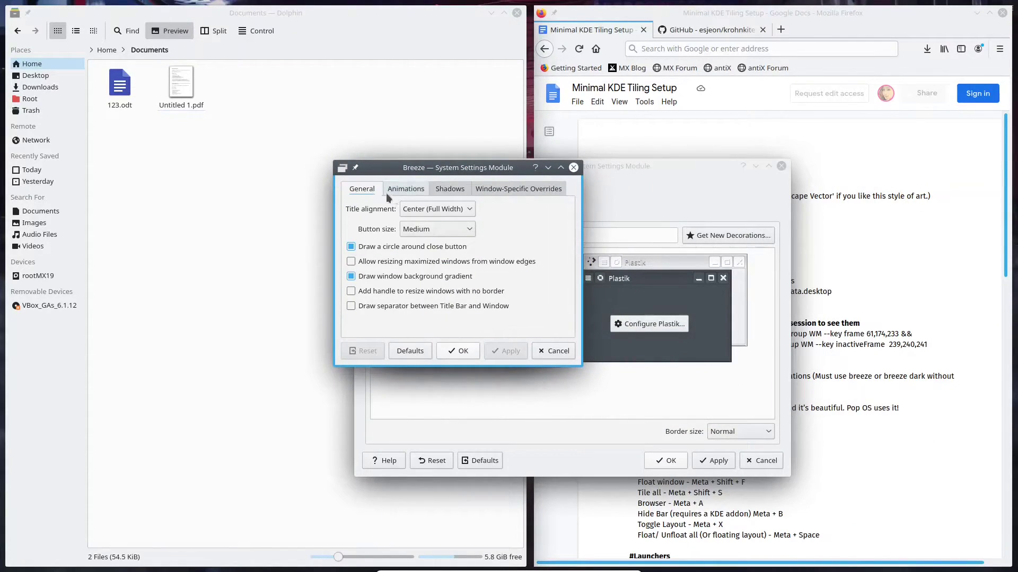
left_click(377, 247)
- Look over Breeze's Animations and Shadows settings, then add a new window-specific override
left_click(405, 189)
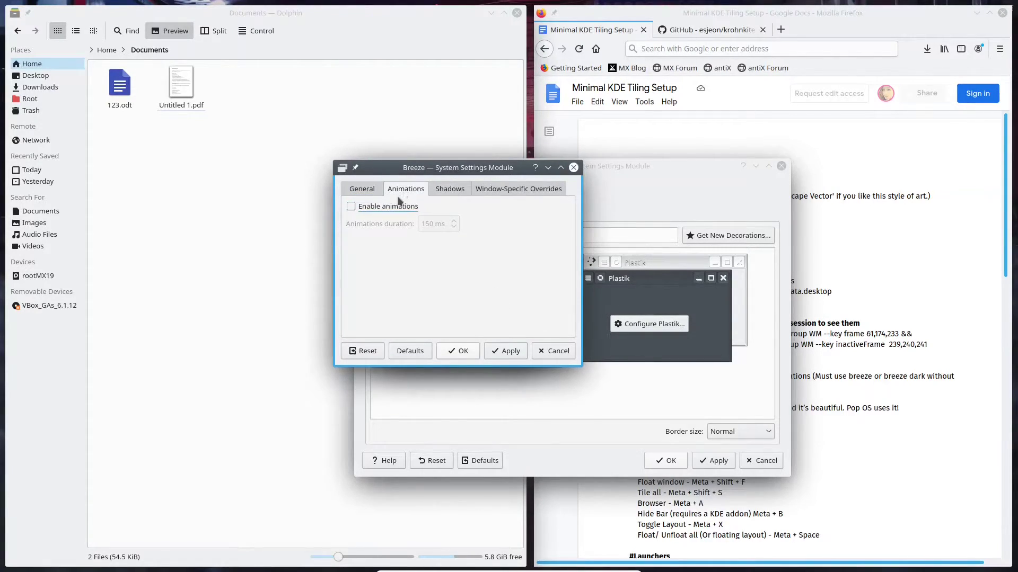
left_click(445, 191)
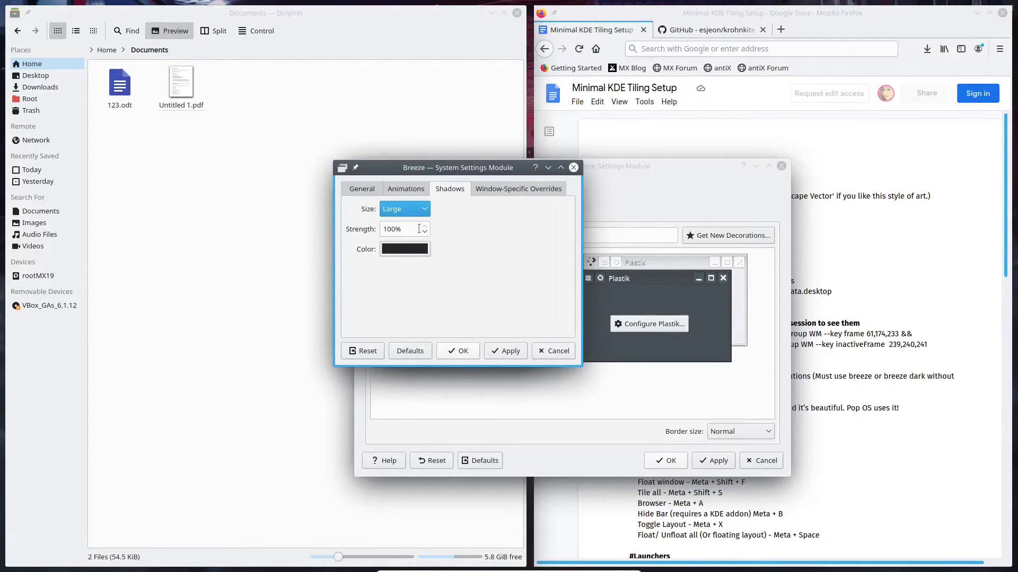
left_click(506, 189)
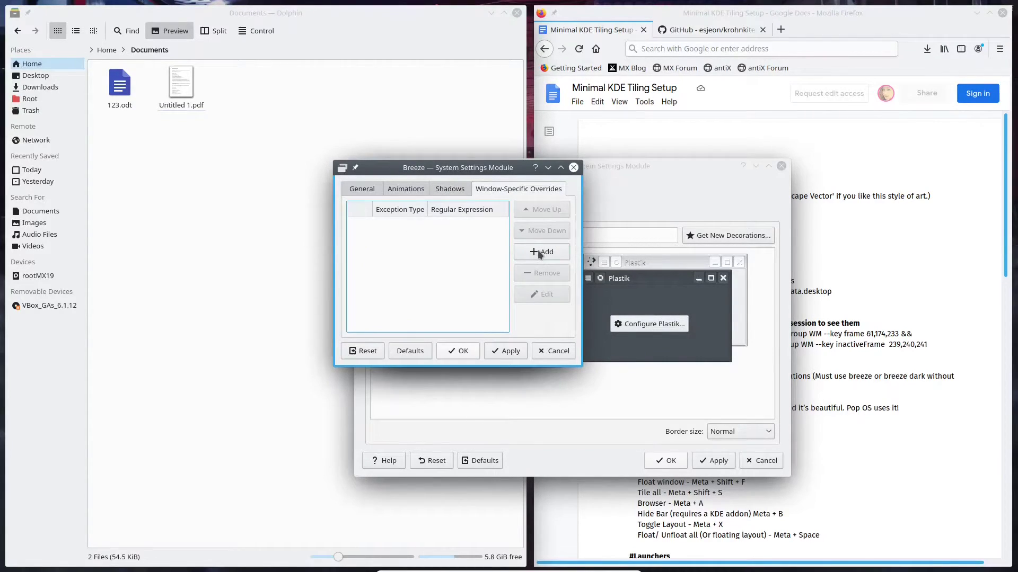
left_click(539, 253)
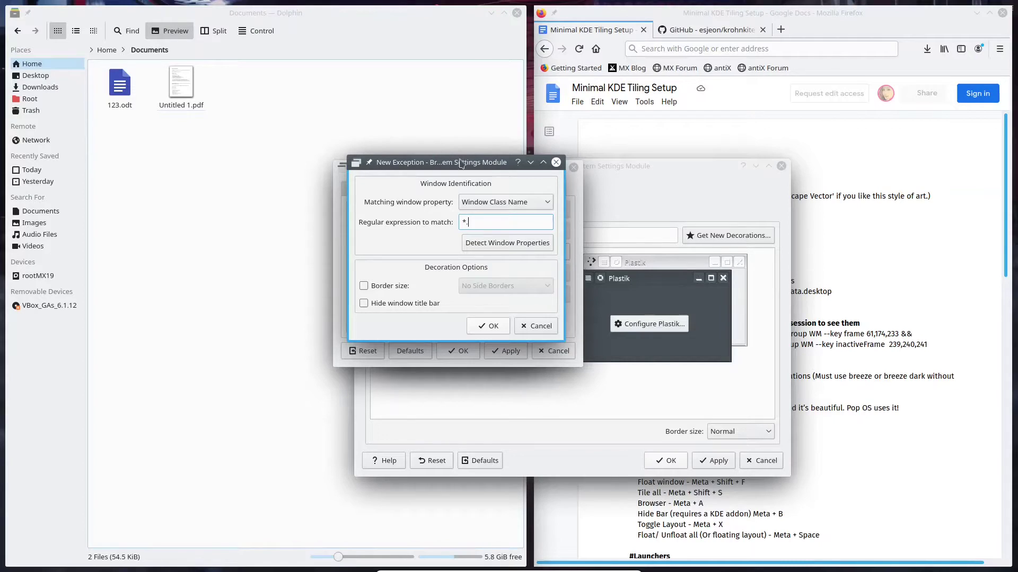
- Give the exception a Tiny border size and hide the window title bar
left_click(389, 286)
left_click(493, 286)
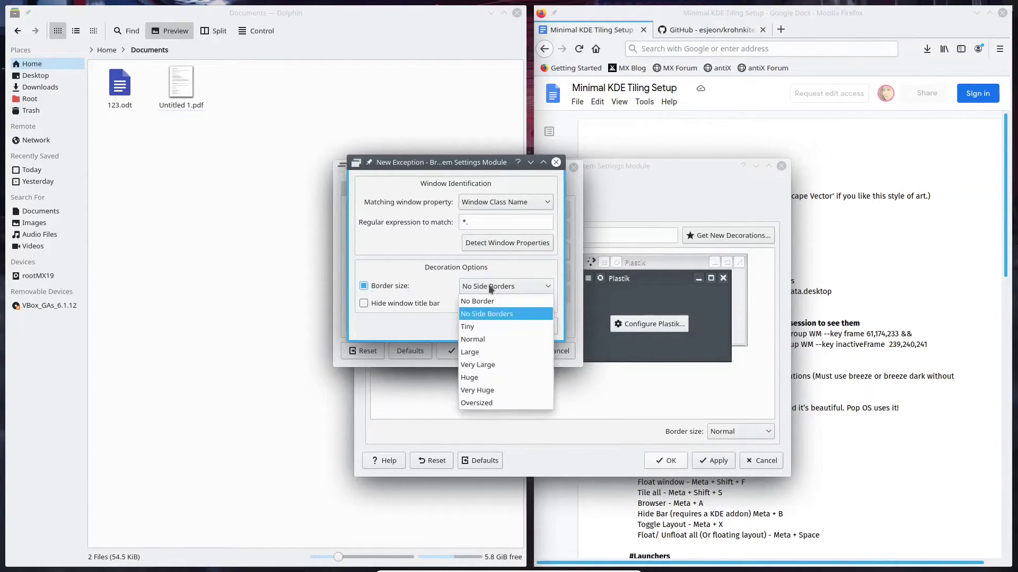
left_click(488, 328)
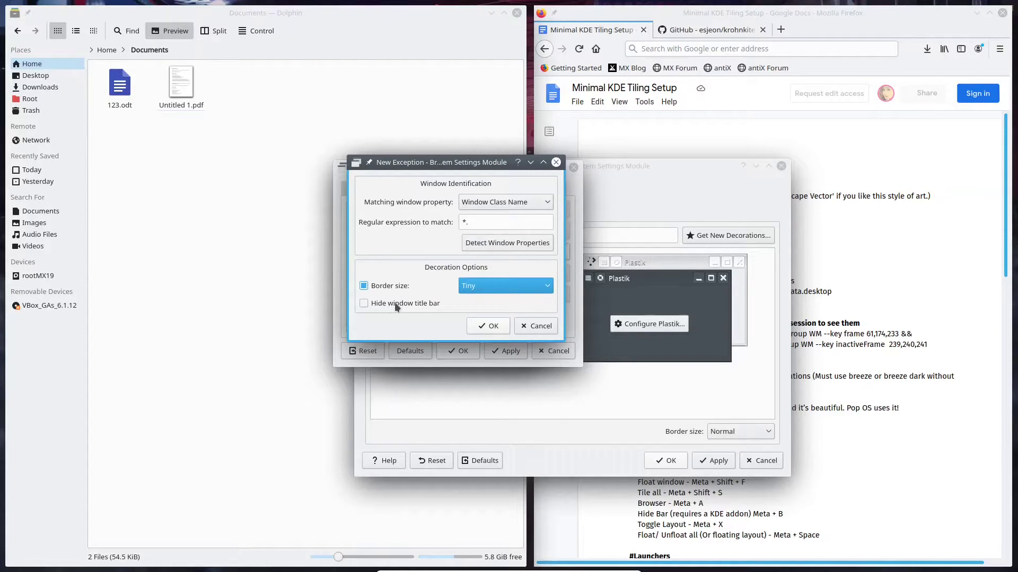
left_click(415, 304)
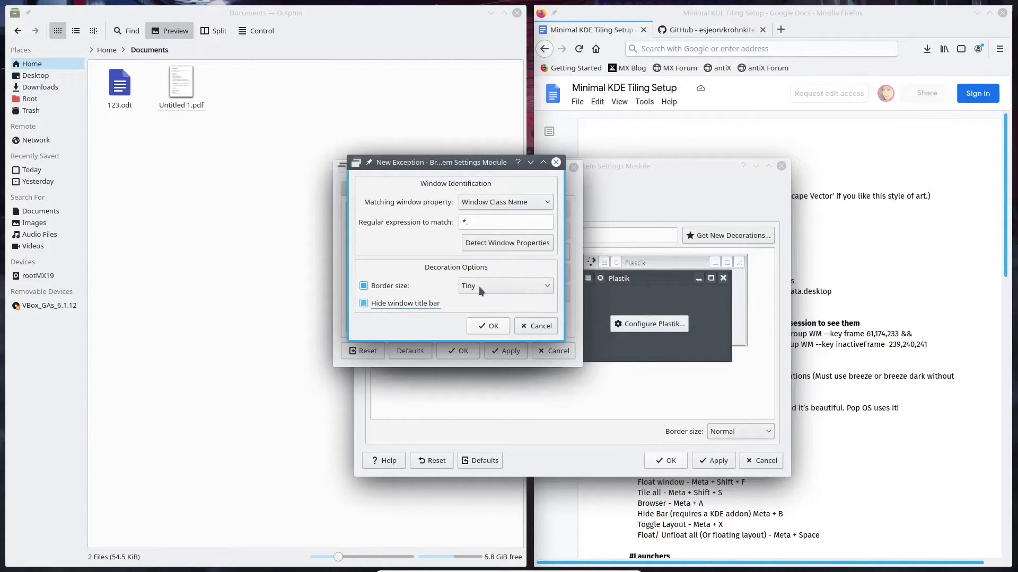
- Correct the invalid regular expression to .* and save the exception
left_click(484, 329)
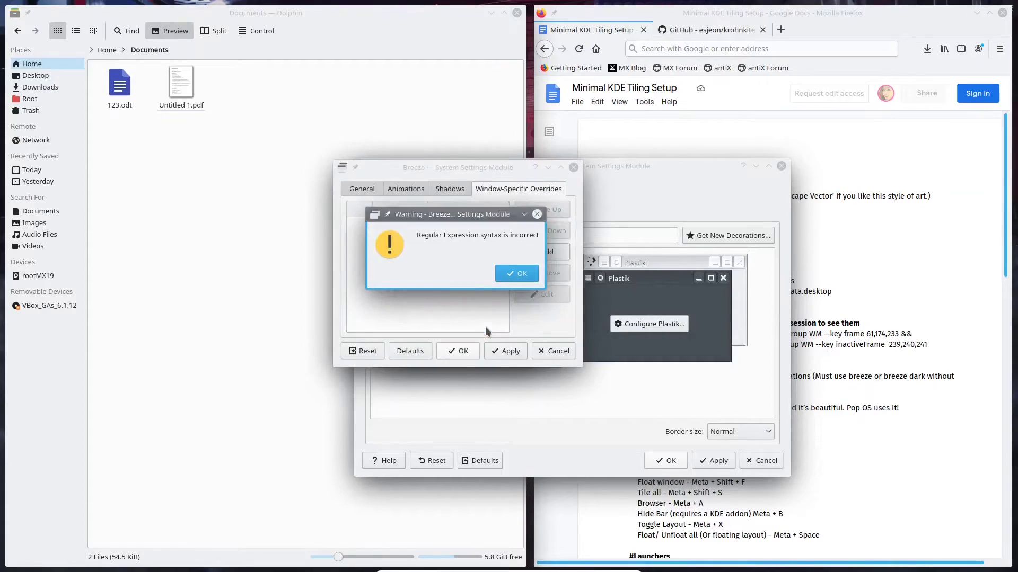
left_click(512, 273)
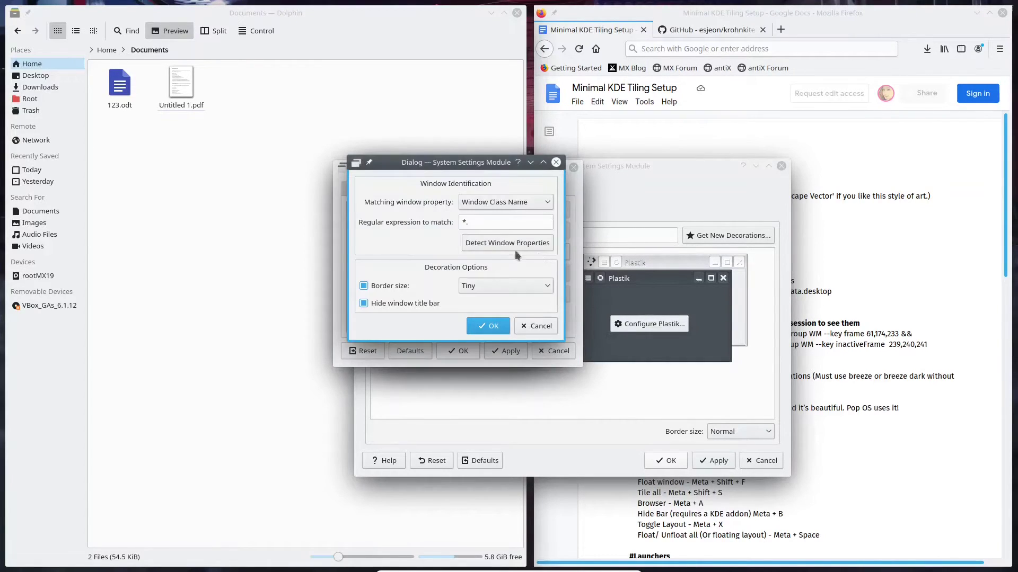
triple_click(479, 222)
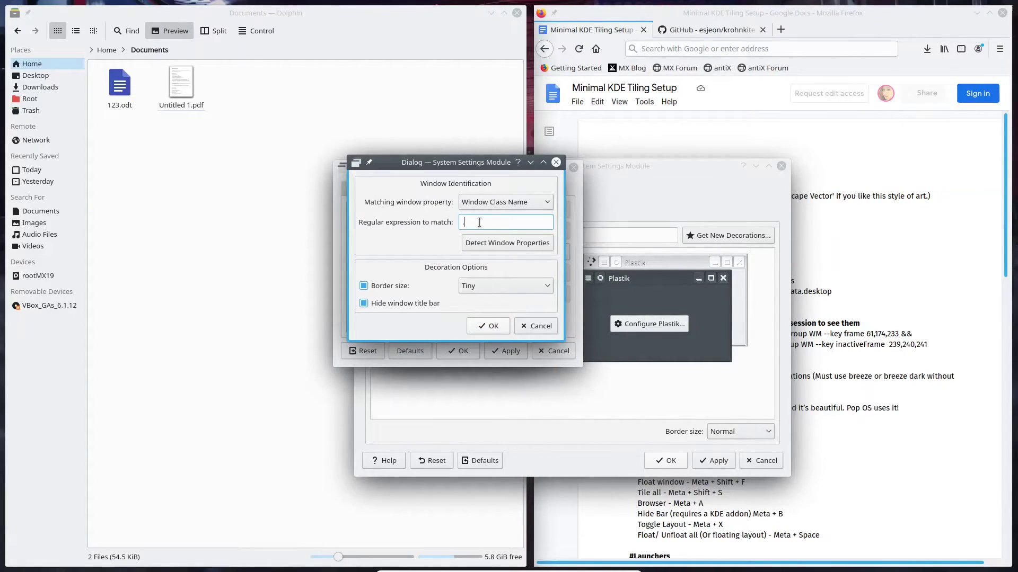
left_click(488, 326)
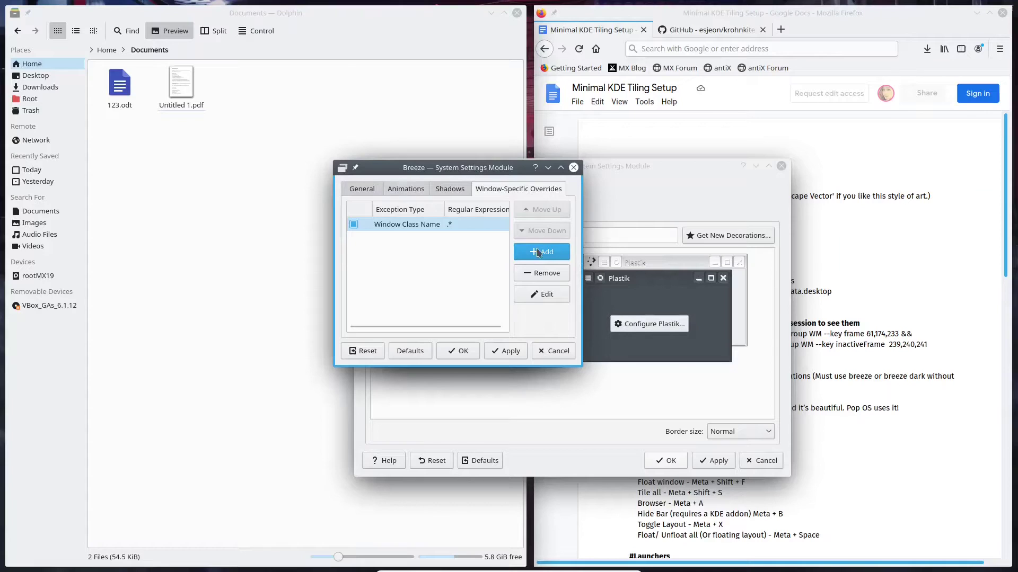
- Apply and close the Breeze override, then choose Tiny as the default border size
left_click(506, 352)
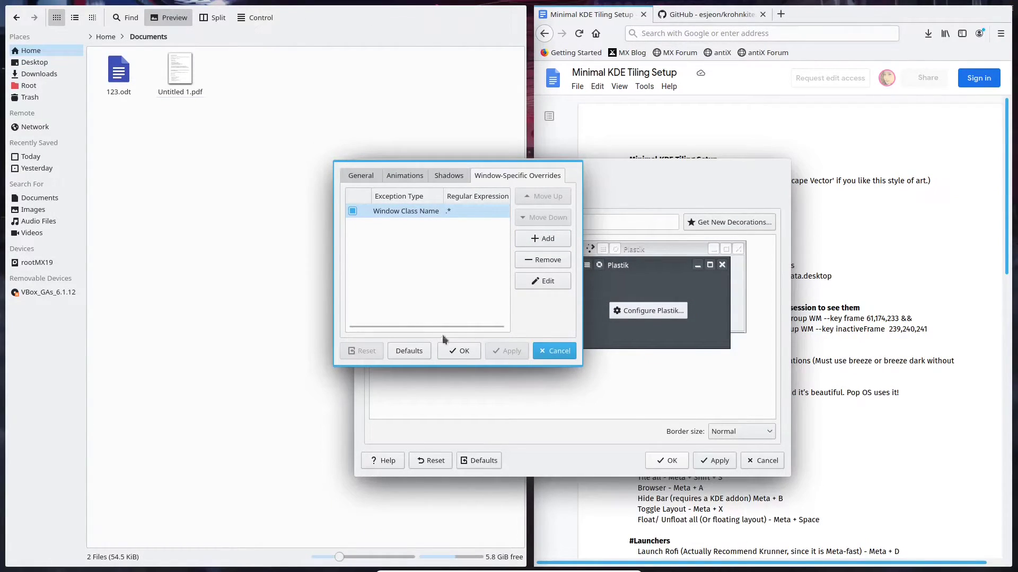
left_click(465, 350)
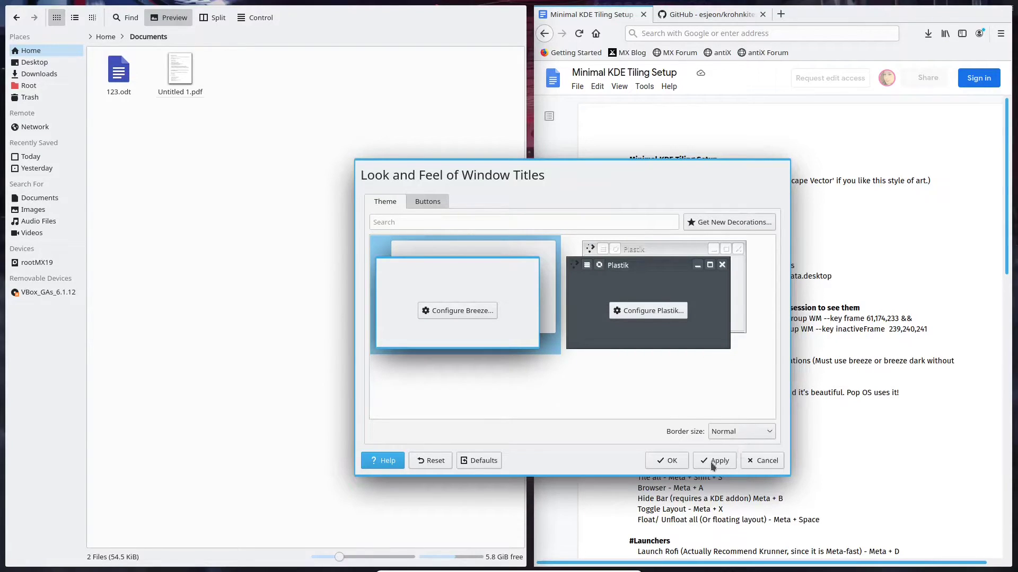
left_click(741, 432)
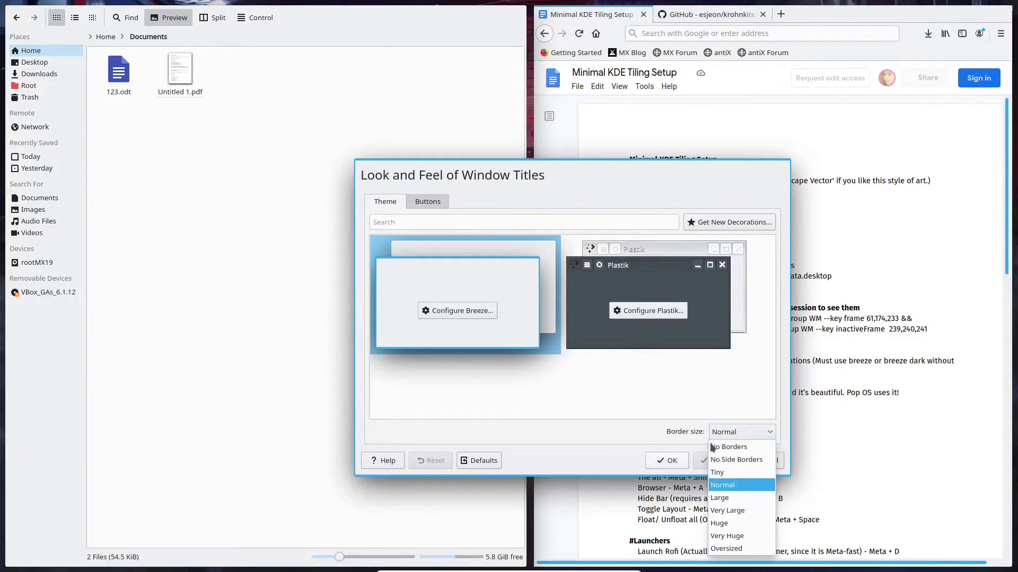
left_click(708, 467)
- Apply the Tiny border size, close decoration settings, and check the title-less Dolphin and Firefox windows
left_click(705, 465)
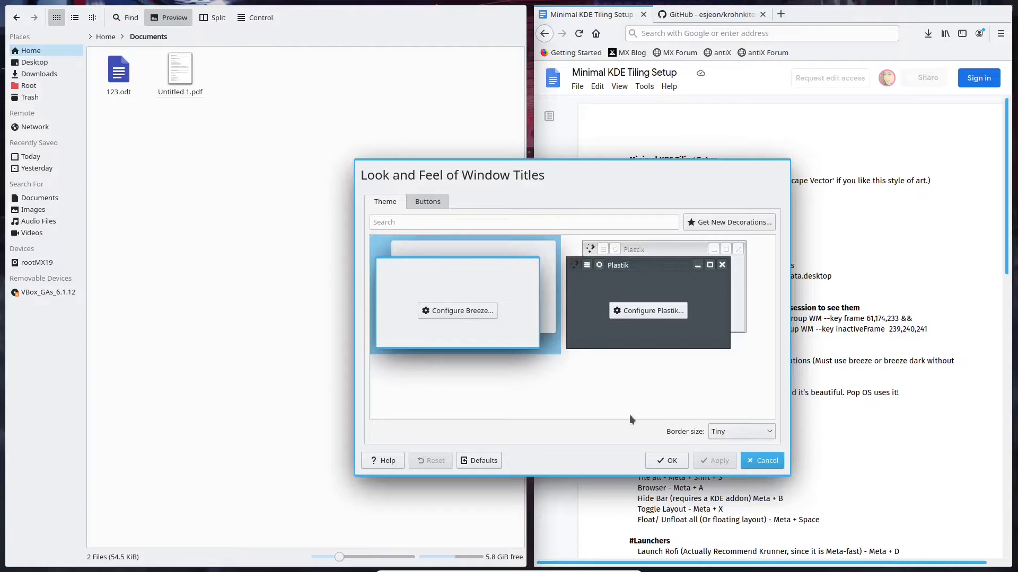
left_click(667, 461)
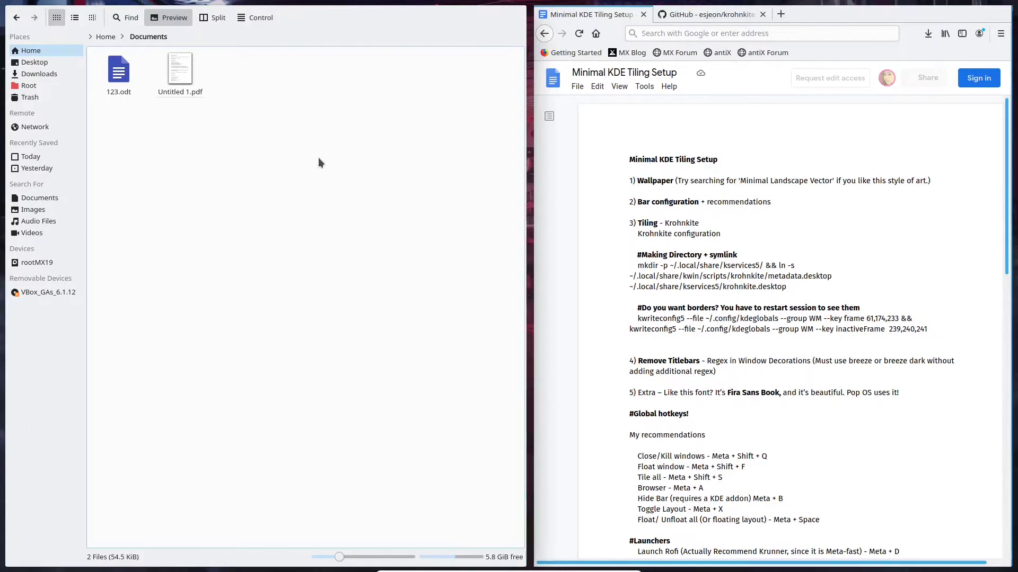
left_click(447, 145)
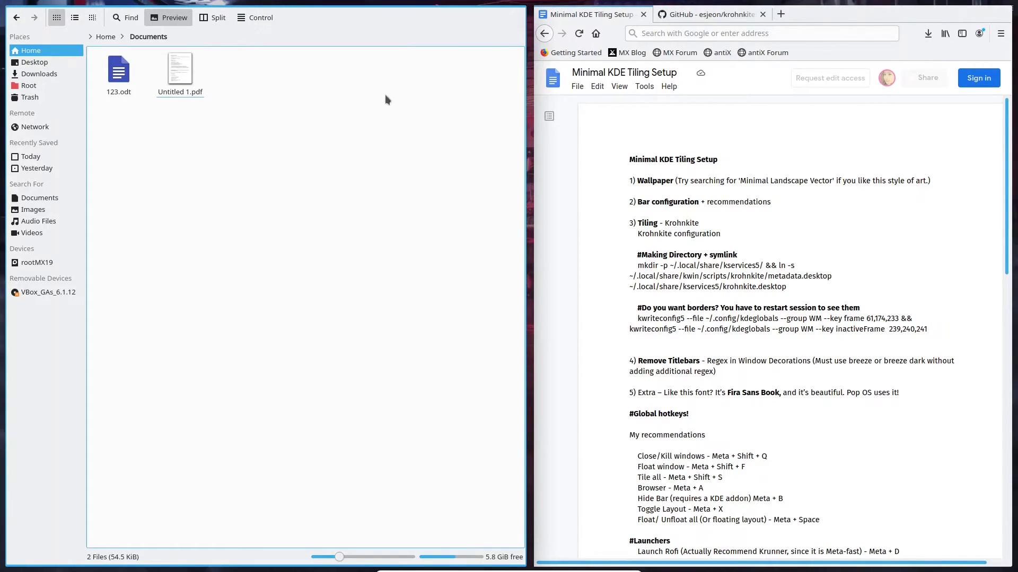
left_click(643, 159)
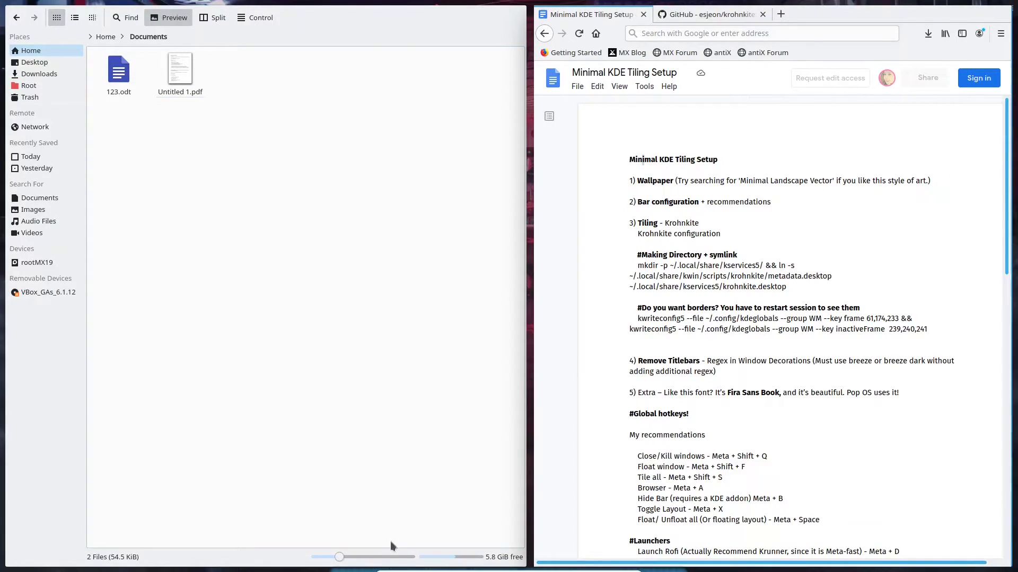
- Launch a second Dolphin window, widen its tile, and toggle the split view on and off
key("super")
type("dolp")
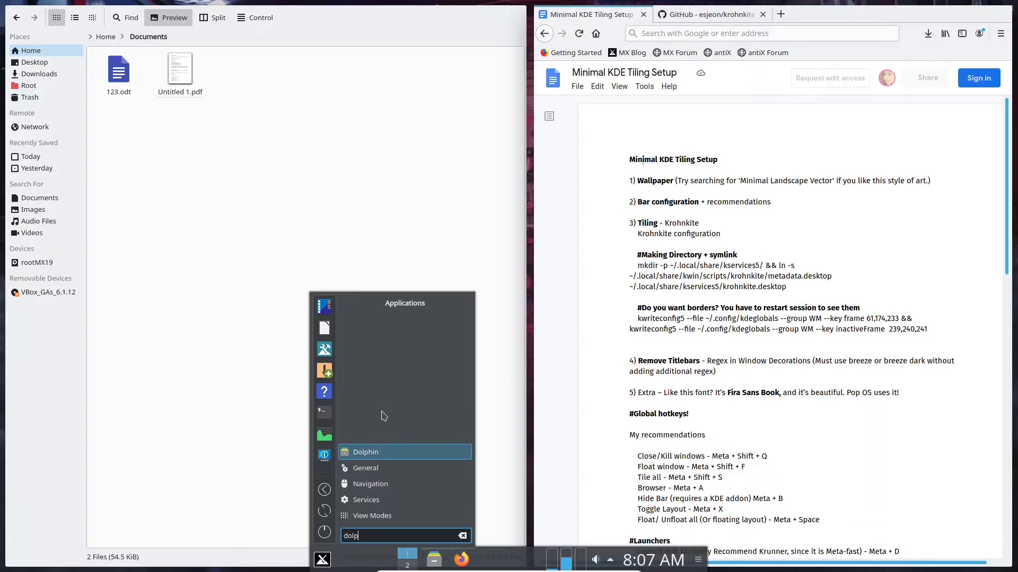
key("Return")
key("super")
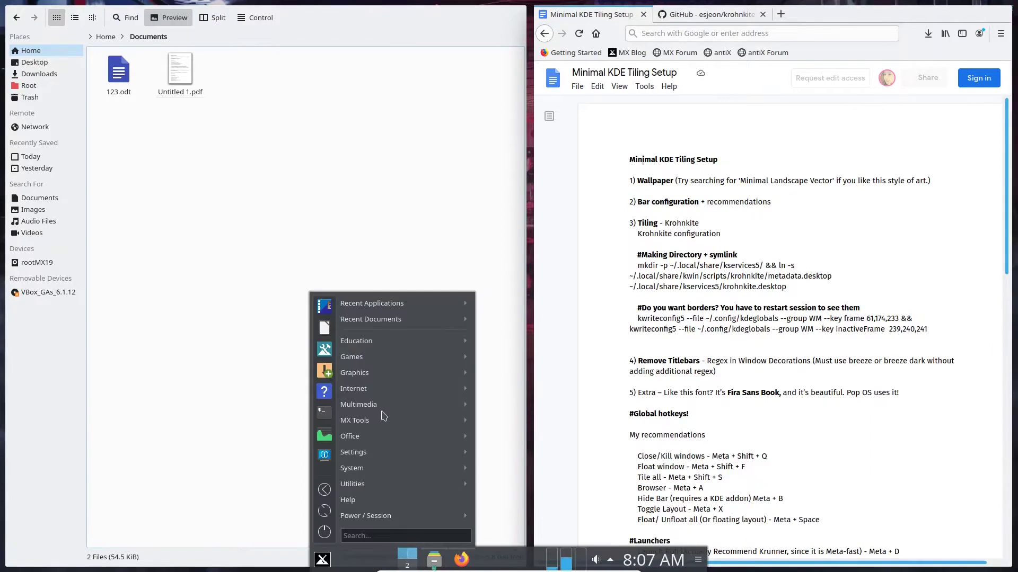
left_click(825, 442)
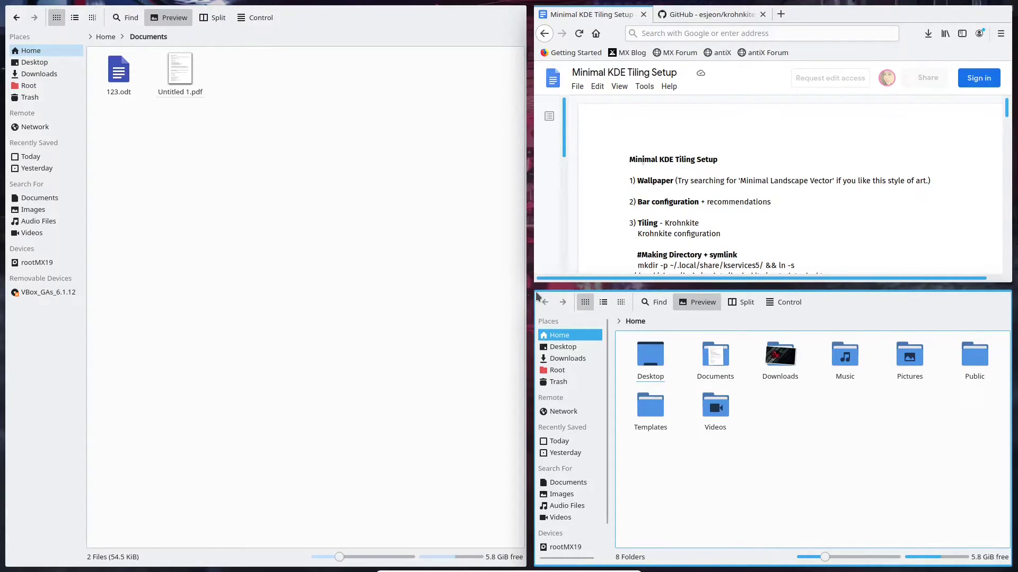
left_click_drag(602, 336, 755, 411)
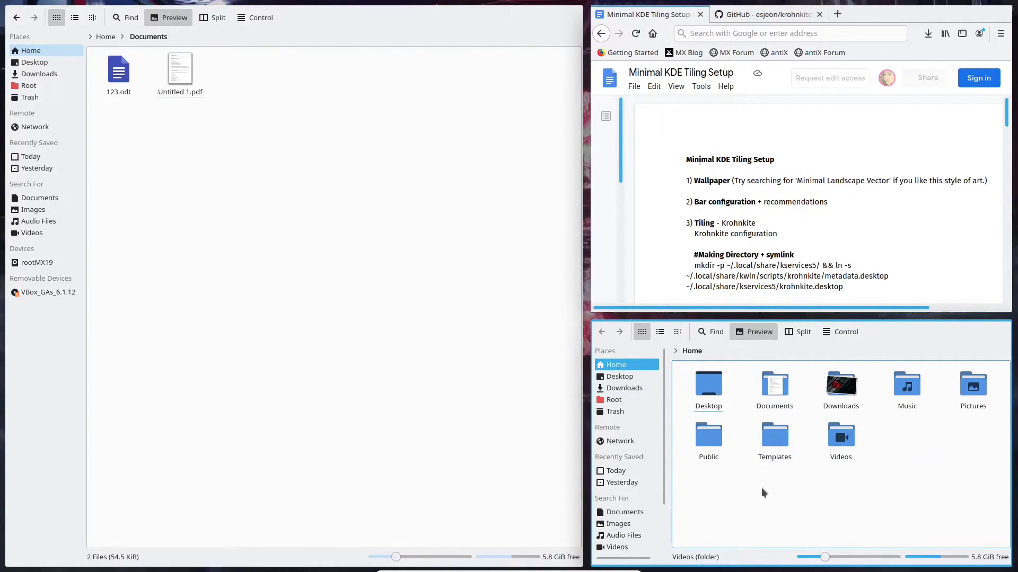
left_click(799, 331)
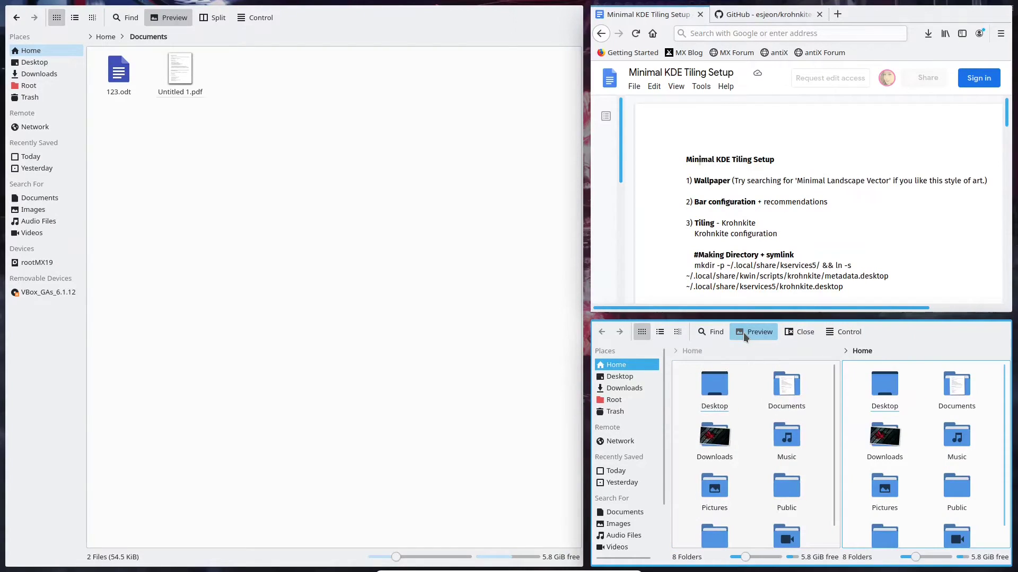
left_click(799, 332)
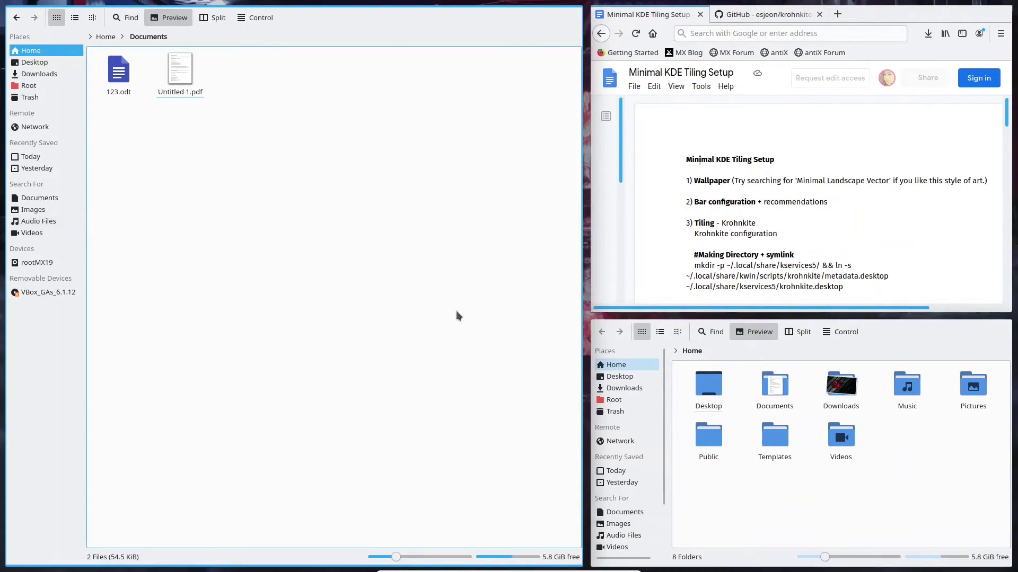
- Search the launcher for 'global' to list Global Shortcuts
mouse_move(426, 570)
key("super")
key("Escape")
key("super")
mouse_move(432, 358)
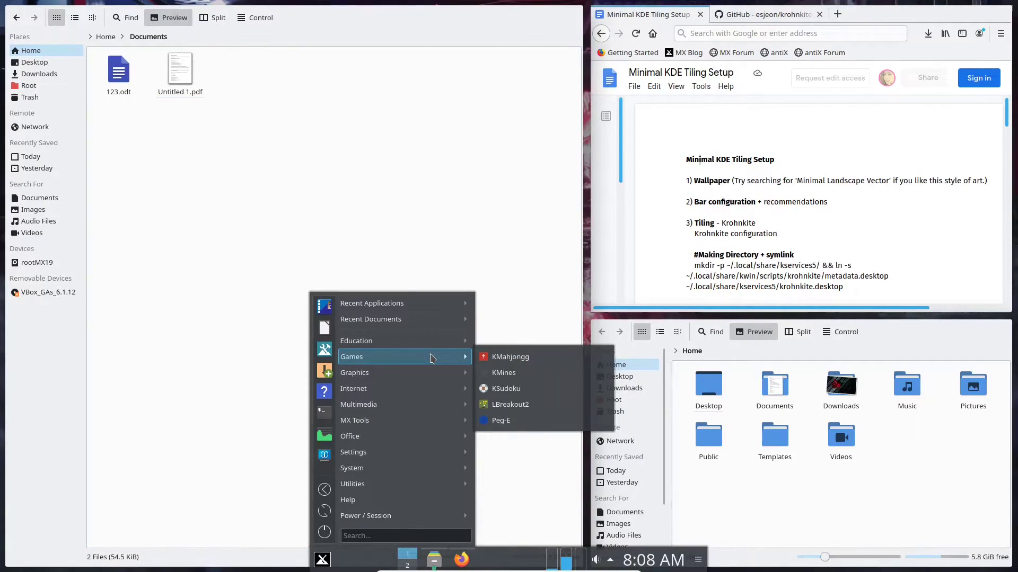
mouse_move(385, 422)
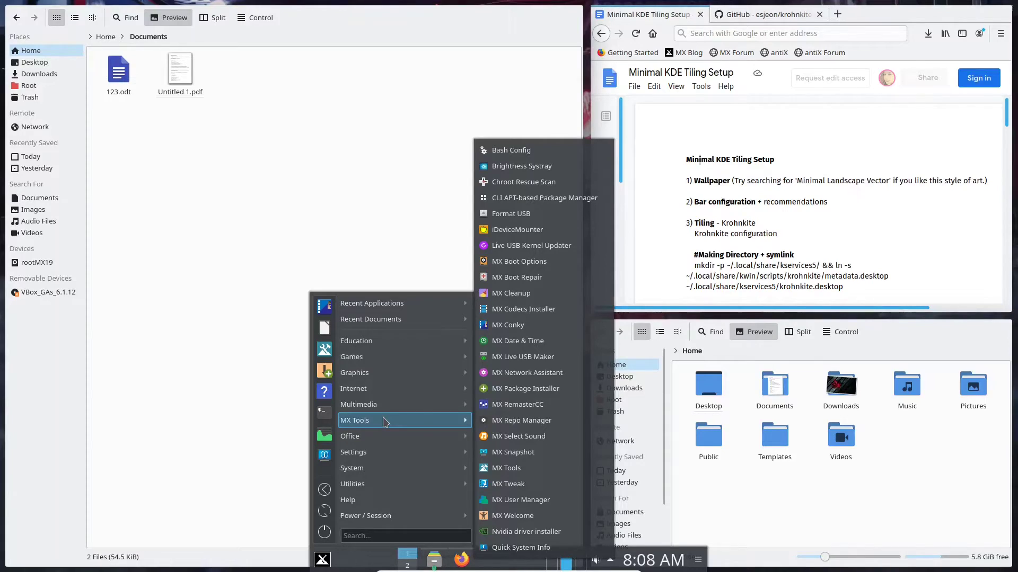
type("global")
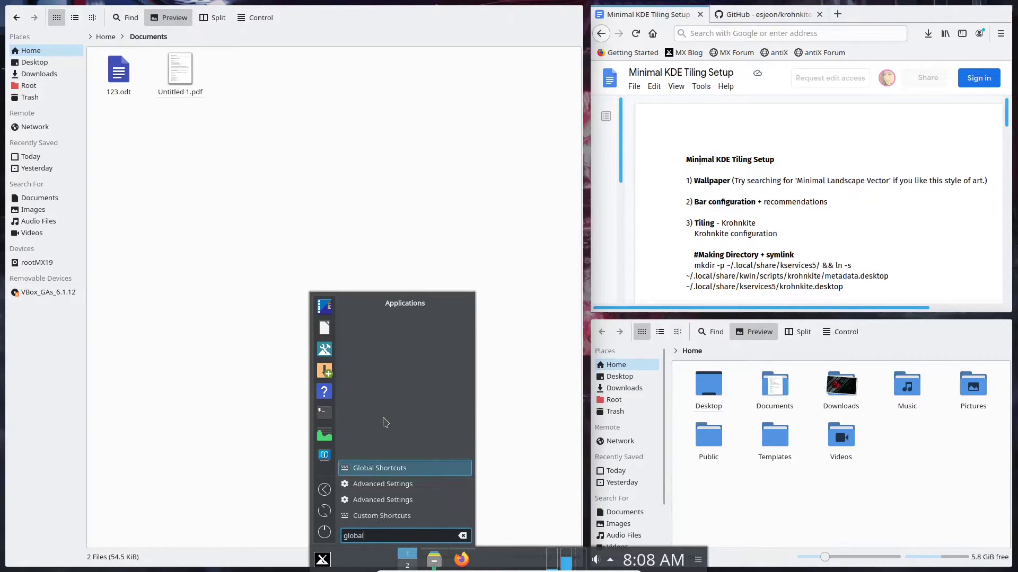
- Open Global Shortcuts and show KWin's actions in an enlarged window
key("Return")
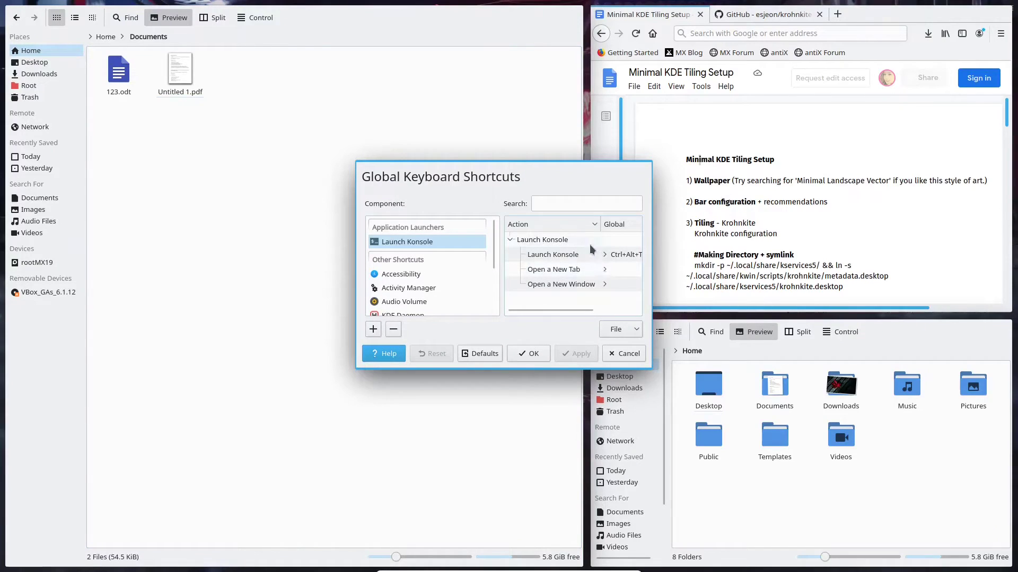
scroll(450, 275, "down", 3)
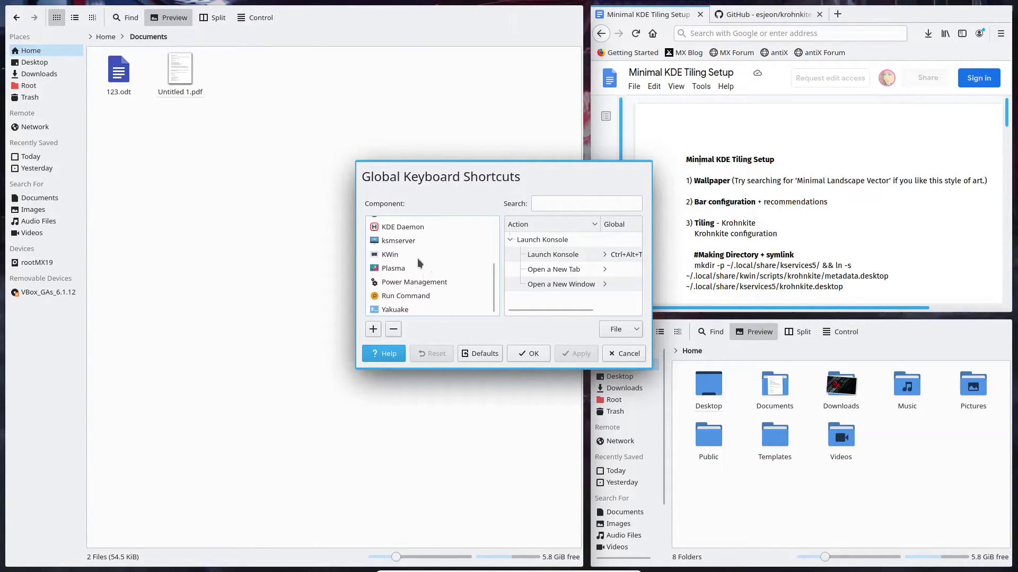
left_click(398, 257)
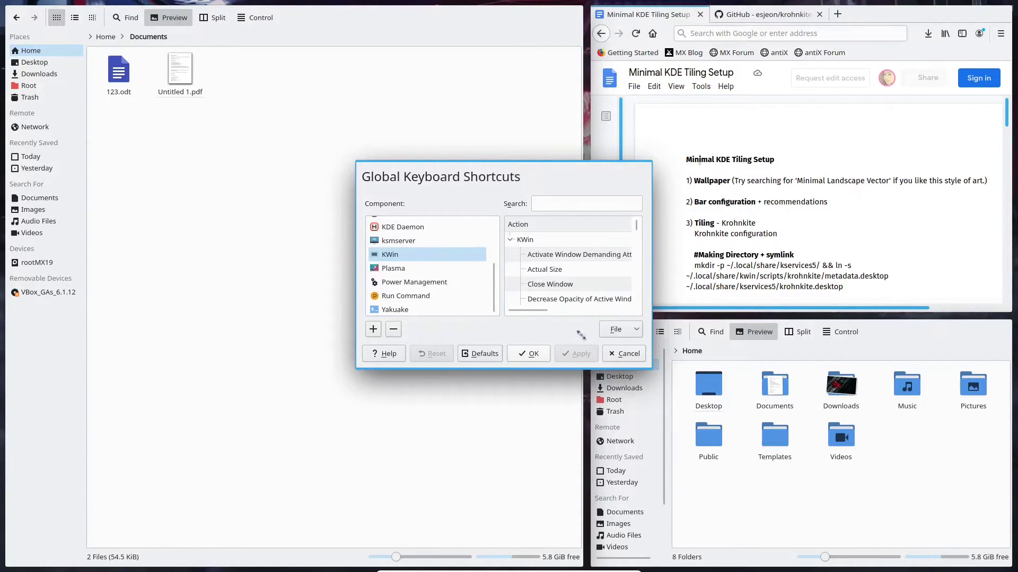
left_click_drag(581, 335, 531, 297)
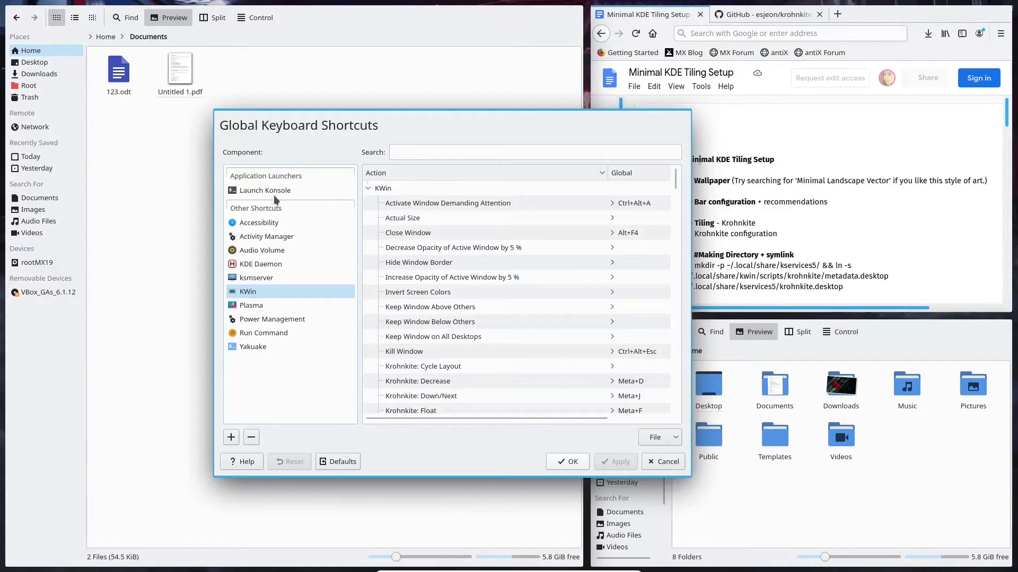
scroll(559, 307, "down", 1)
scroll(569, 317, "up", 1)
- Bind KWin's Kill Window to a custom Meta+Shift+Q shortcut and apply it
left_click(635, 348)
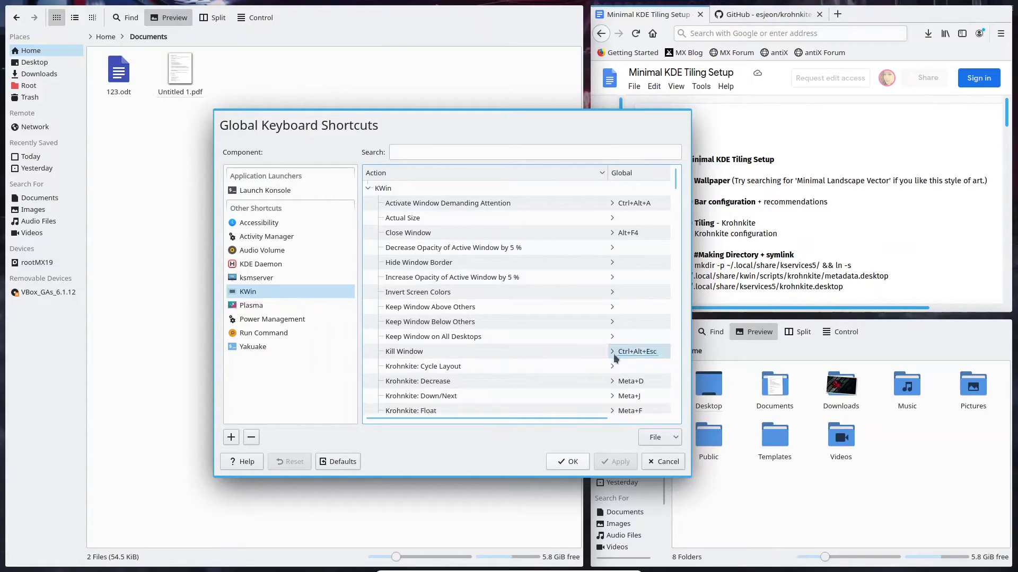
left_click(469, 387)
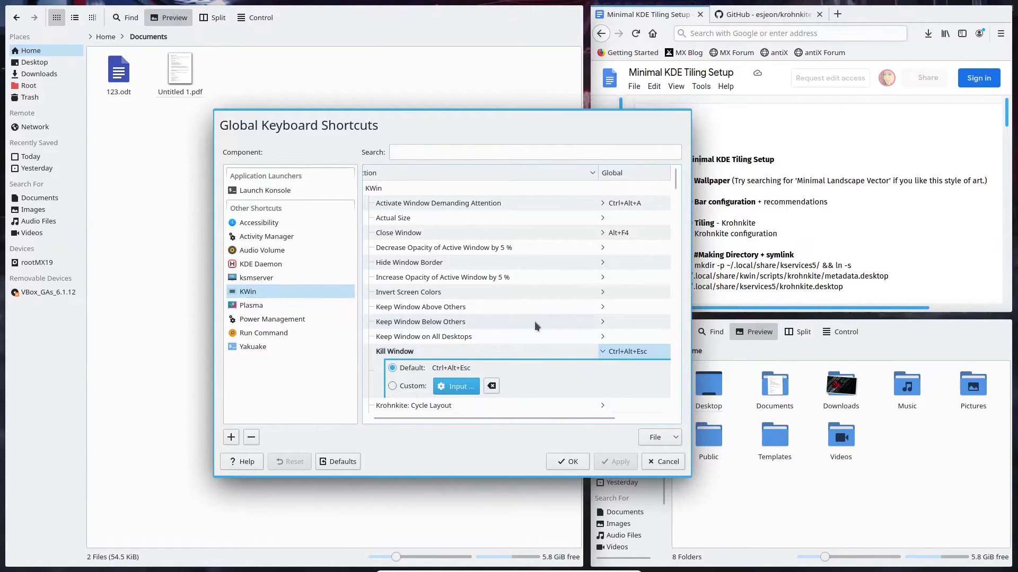
key("super+shift+q")
left_click(616, 462)
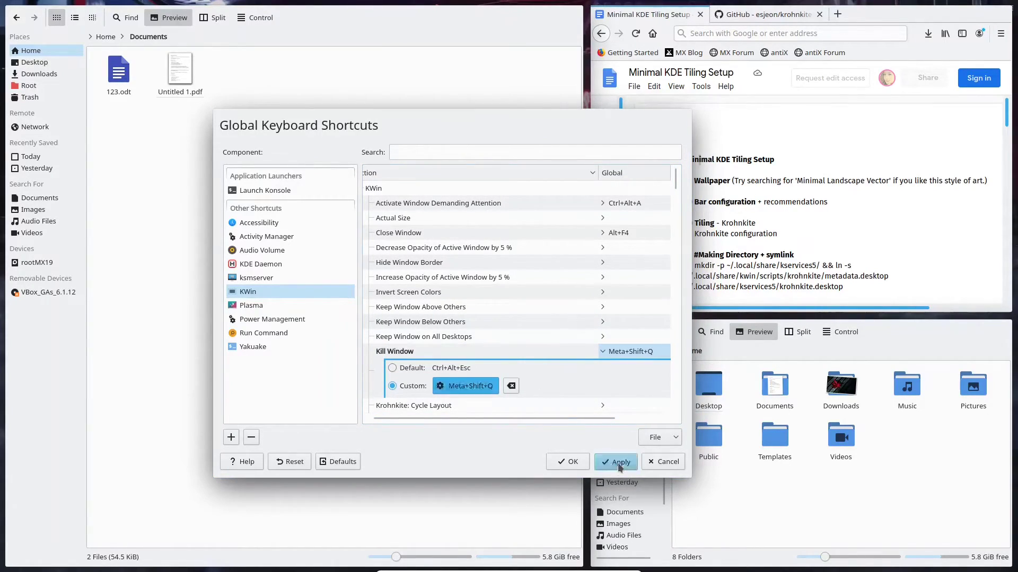
scroll(541, 316, "down", 3)
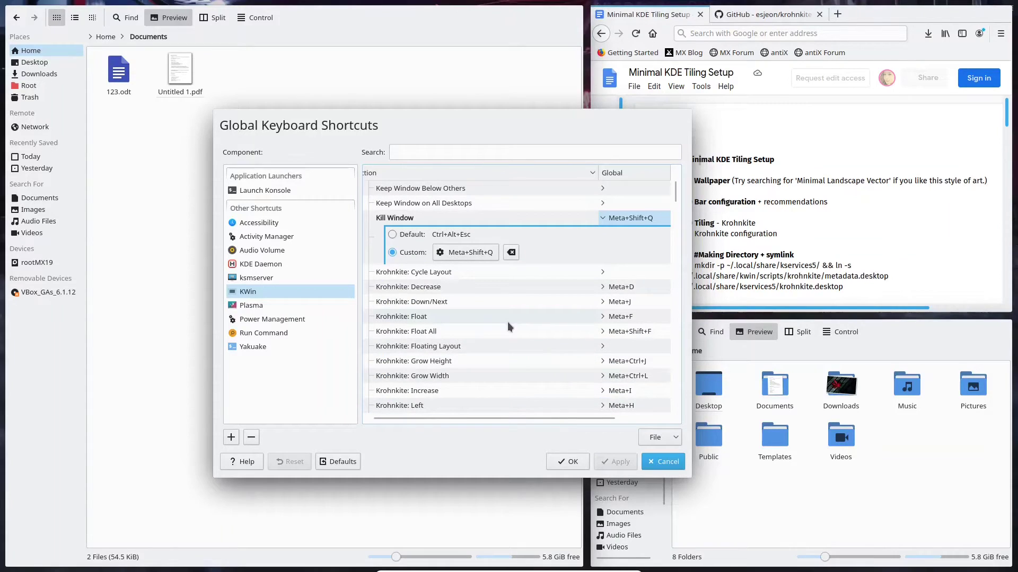
scroll(535, 344, "down", 2)
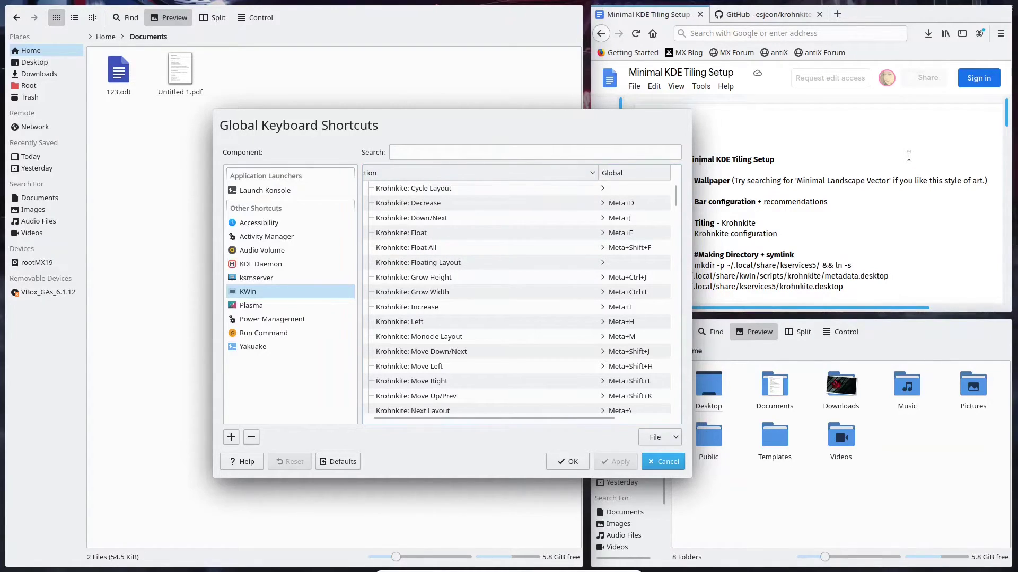
- Test Meta+\ tiling on the browser and file managers, ending on the lower-right Dolphin
key("super+backslash")
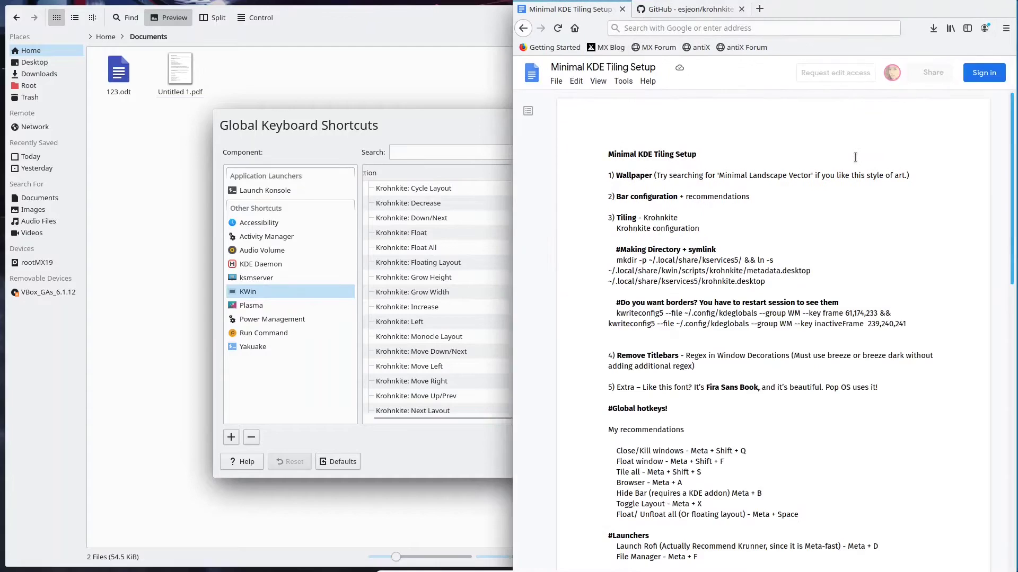
key("super+backslash")
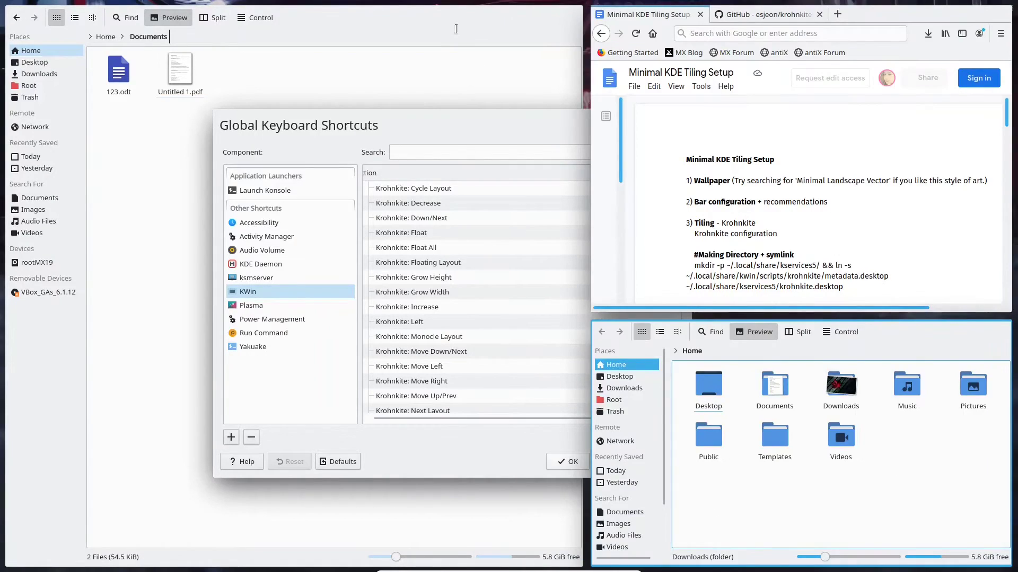
left_click(455, 29)
key("super+backslash")
key("super+backslash")
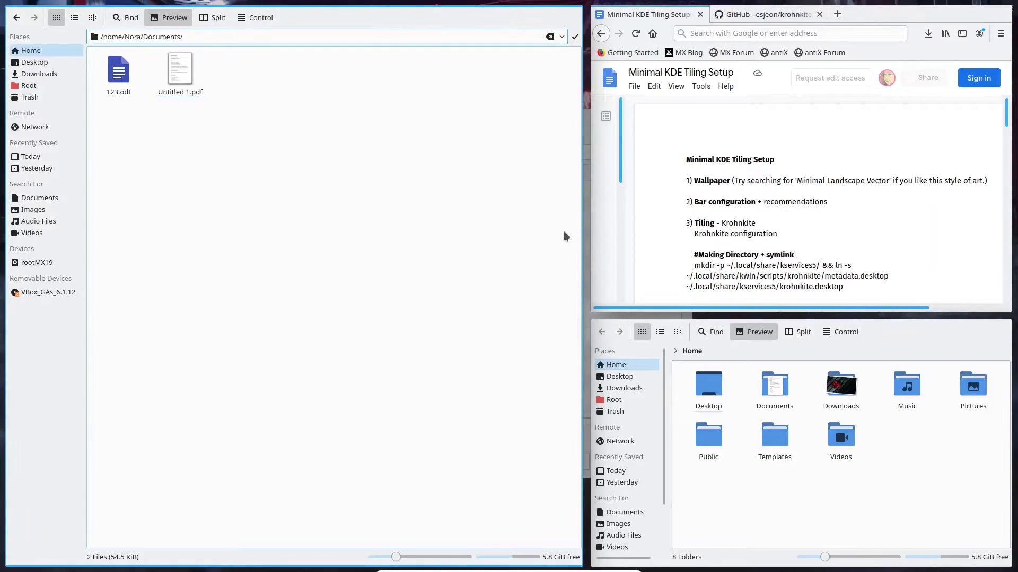
key("alt+Tab")
key("alt+Tab")
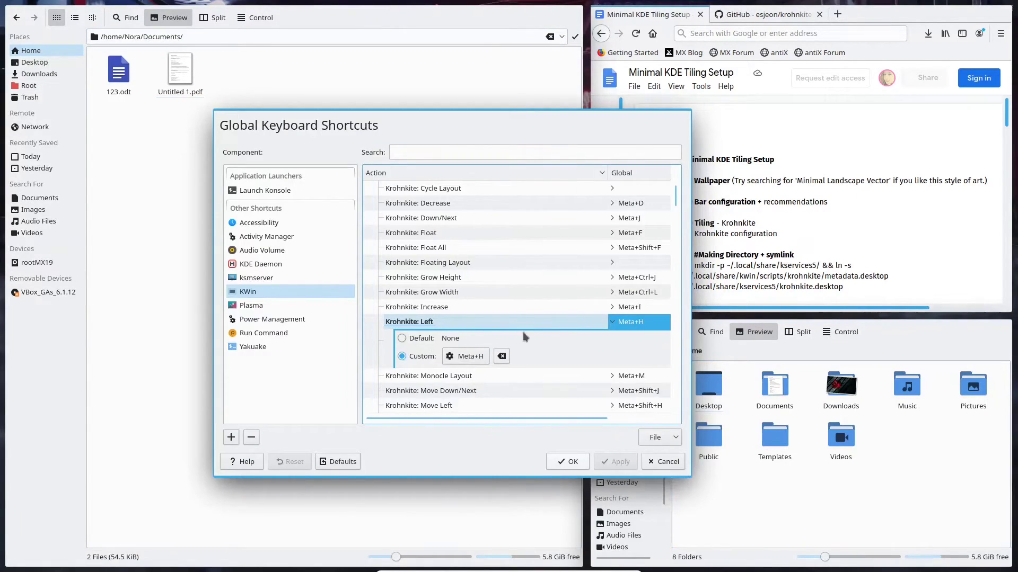
scroll(530, 323, "down", 5)
scroll(531, 319, "down", 20)
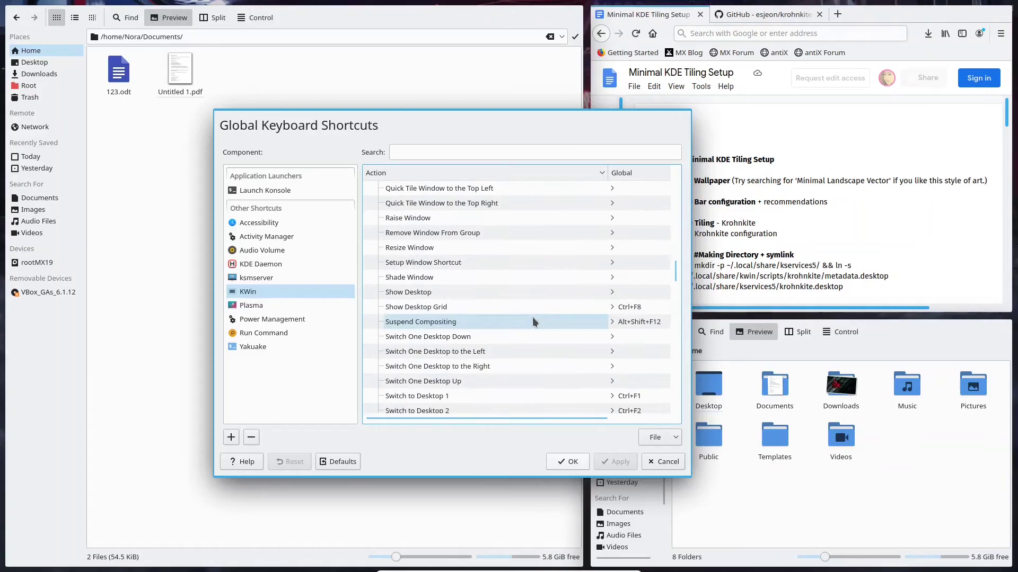
scroll(562, 276, "up", 2)
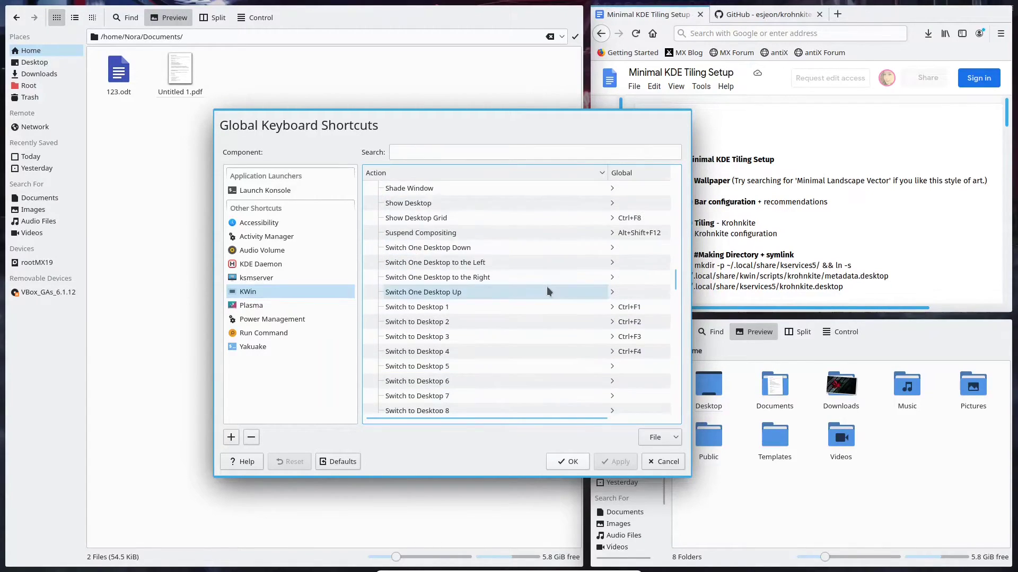
- Search 'grid' and assign Show Desktop Grid the Meta+Tab shortcut, reassigning the conflict and applying
left_click(450, 158)
type("grid")
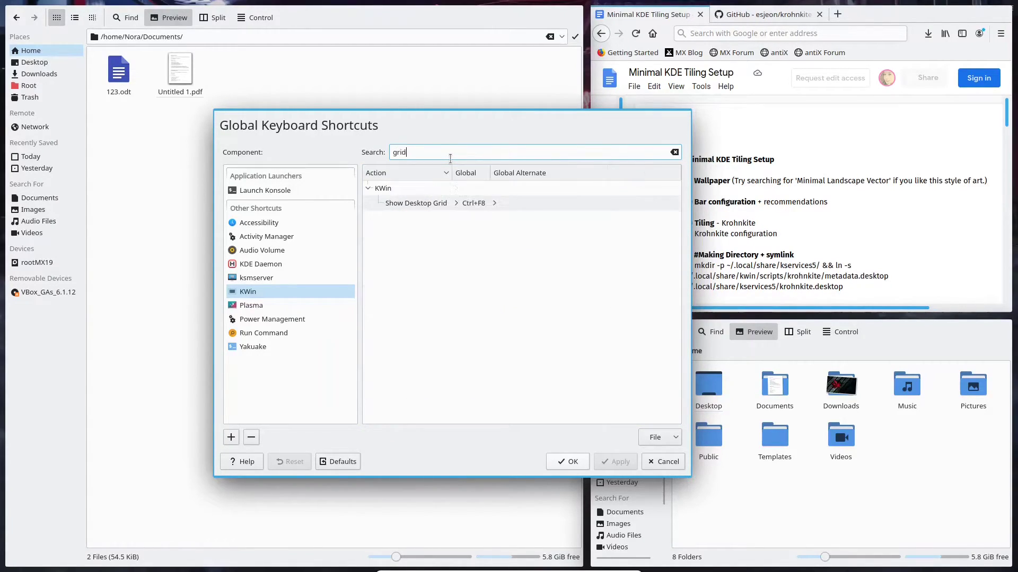
left_click(473, 204)
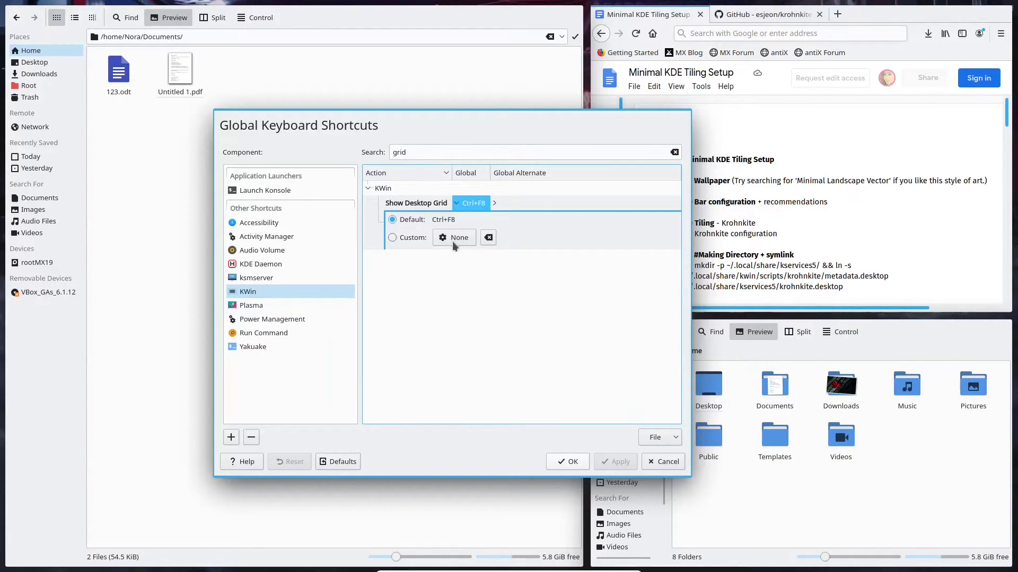
key("super+Tab")
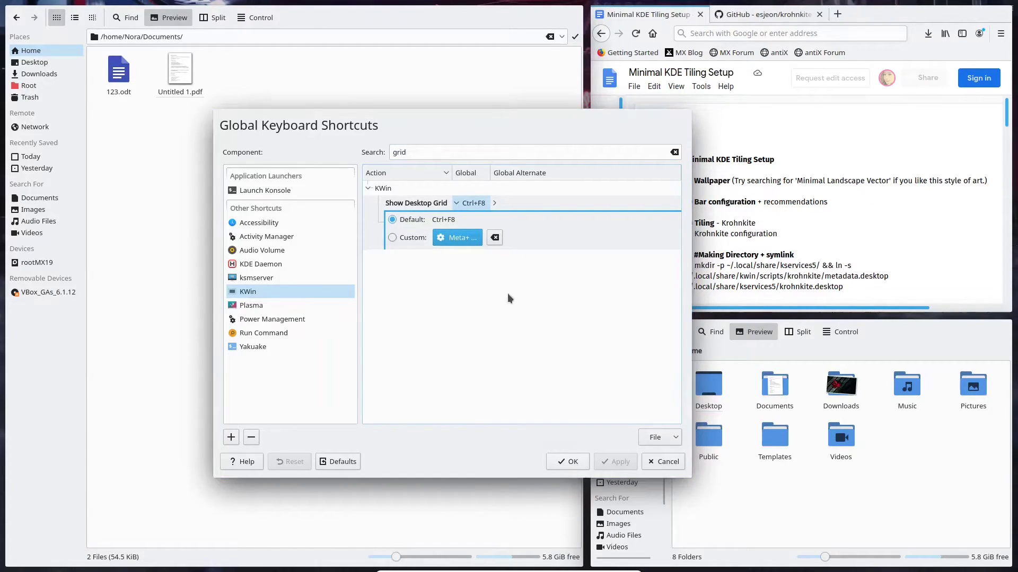
left_click(525, 312)
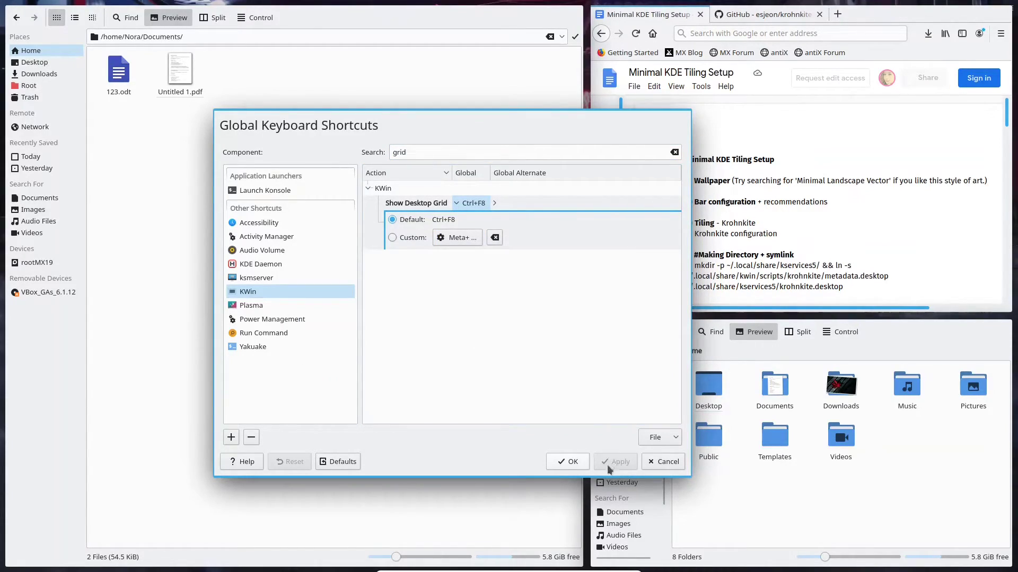
left_click(533, 340)
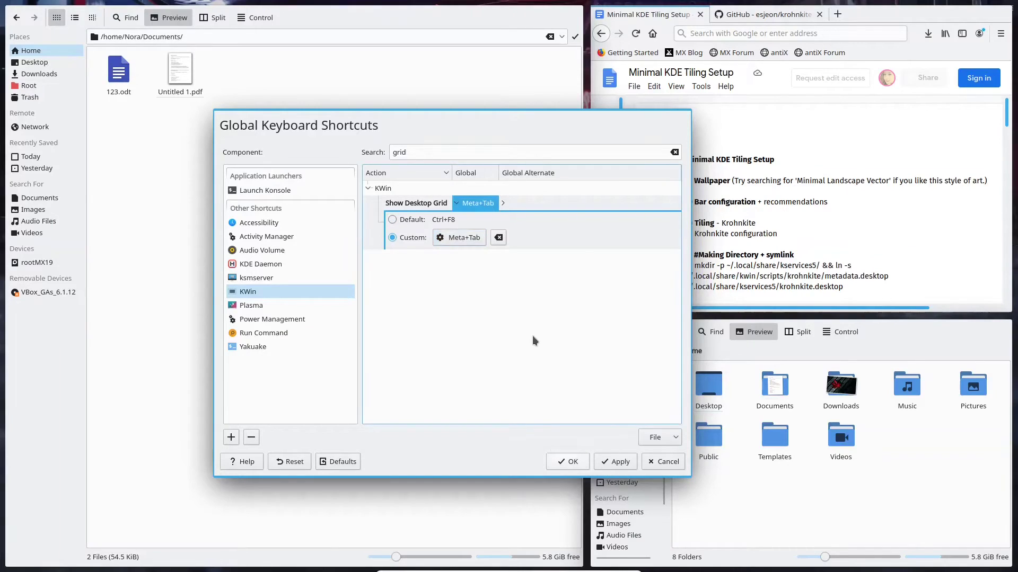
left_click(607, 465)
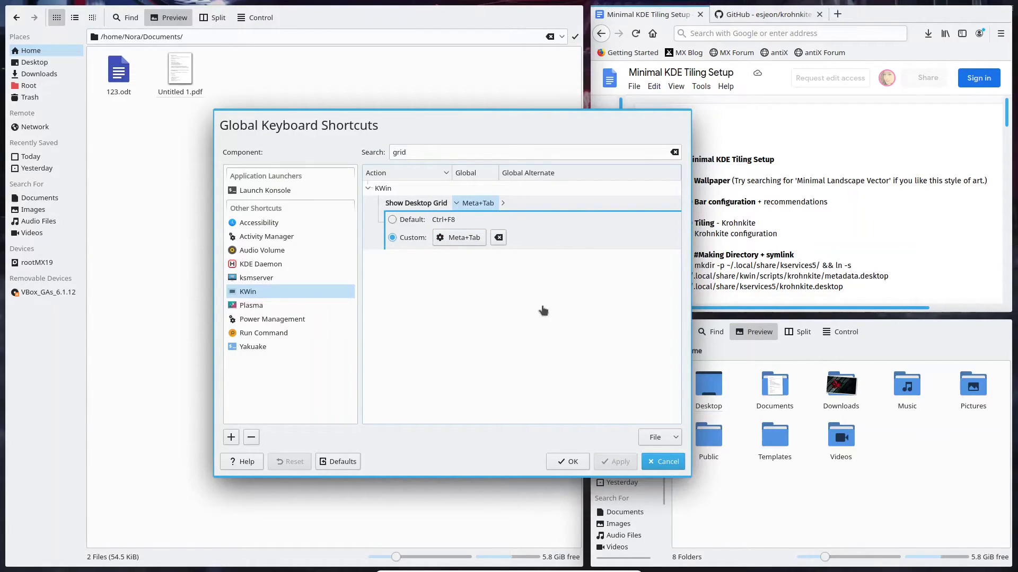
- Test the desktop grid, move Documents to the bottom-right desktop, toggle Home on all desktops, exit
key("super+Tab")
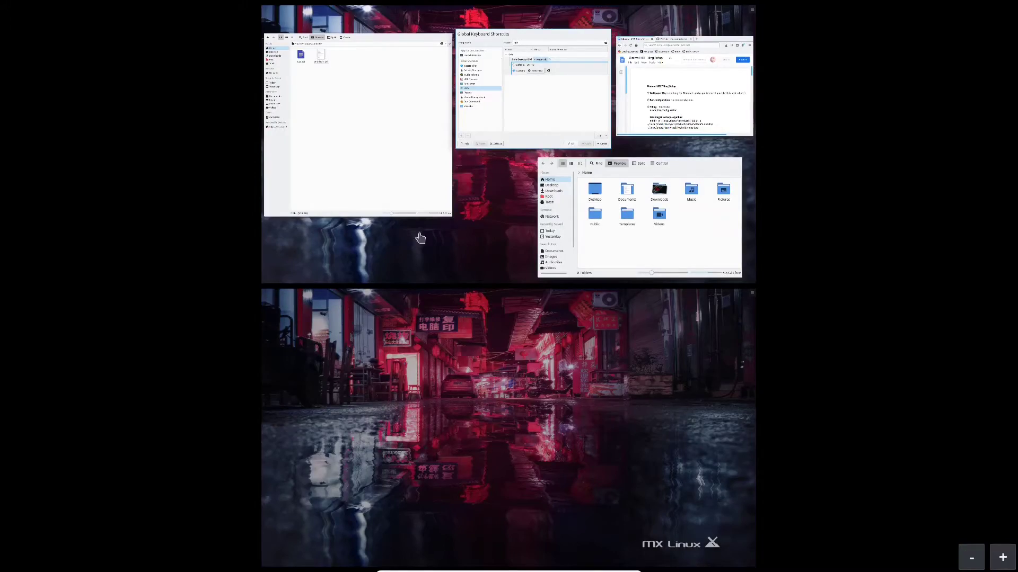
key("super+Tab")
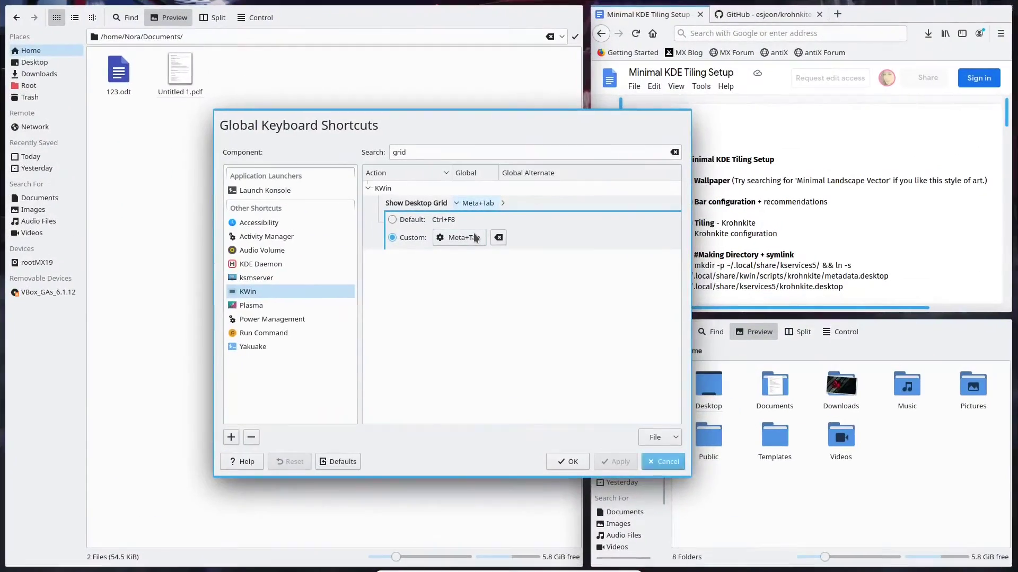
key("super+Tab")
key("super+Tab")
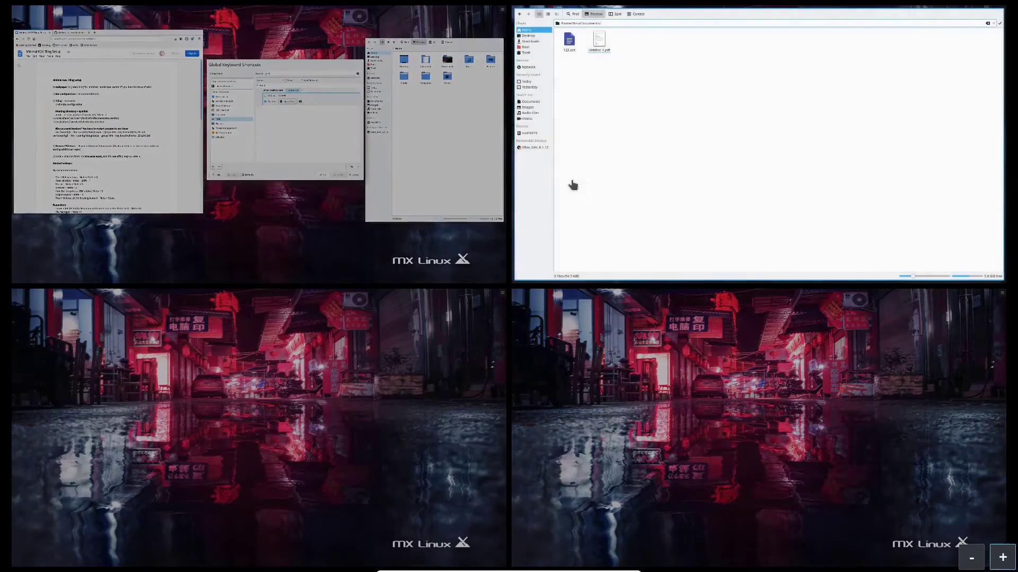
left_click_drag(743, 247, 782, 403)
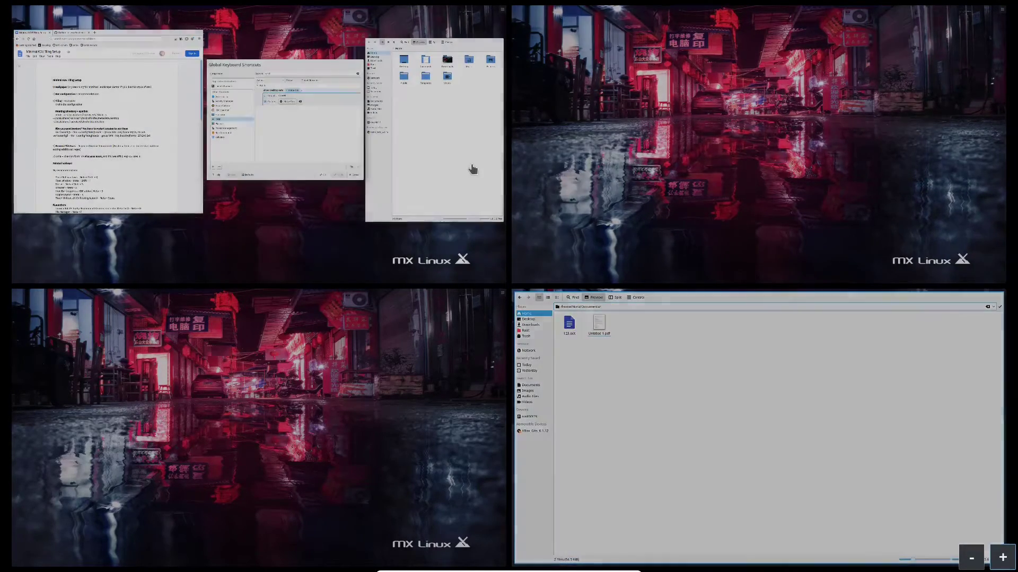
middle_click(440, 162)
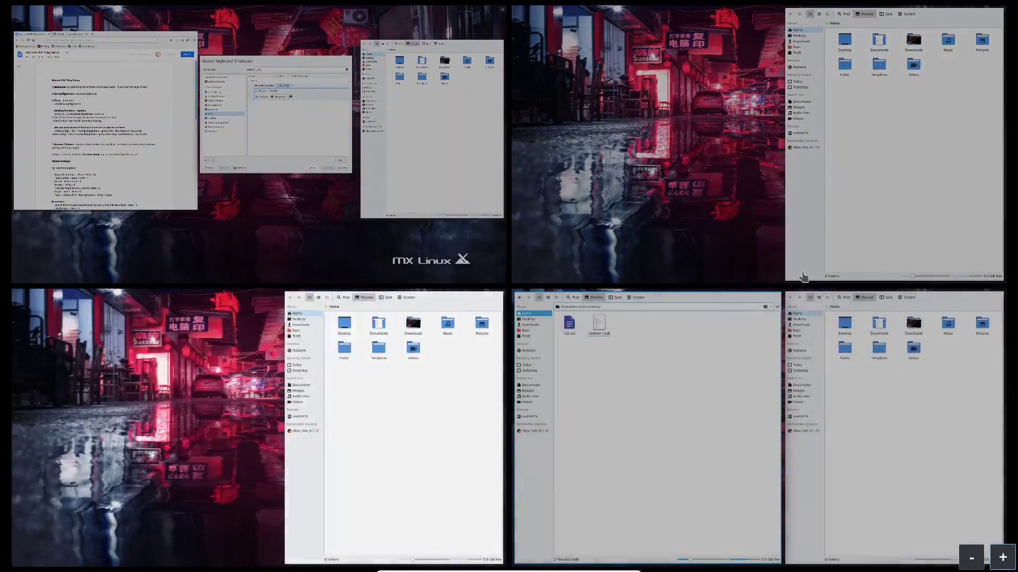
middle_click(803, 277)
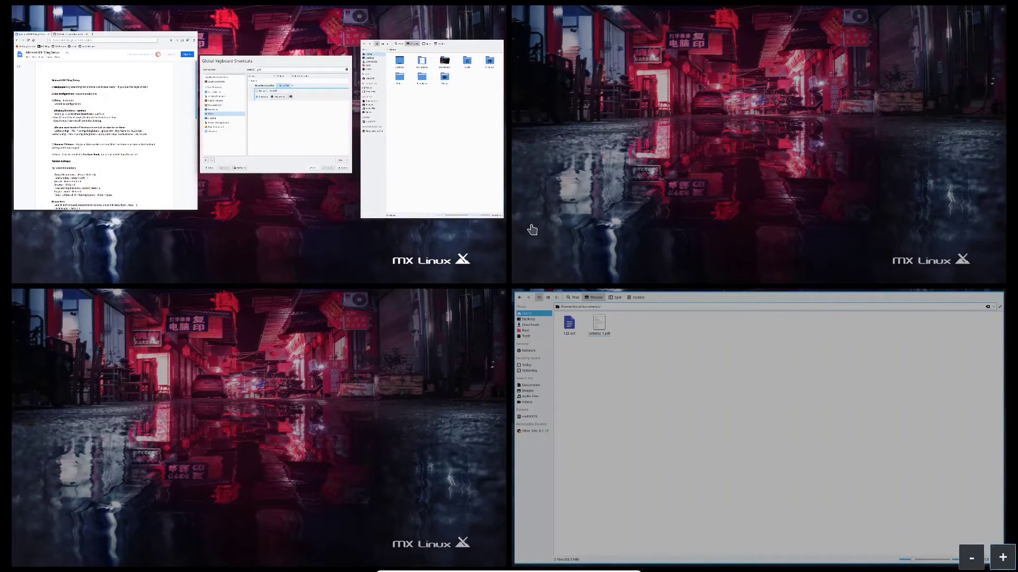
left_click(307, 213)
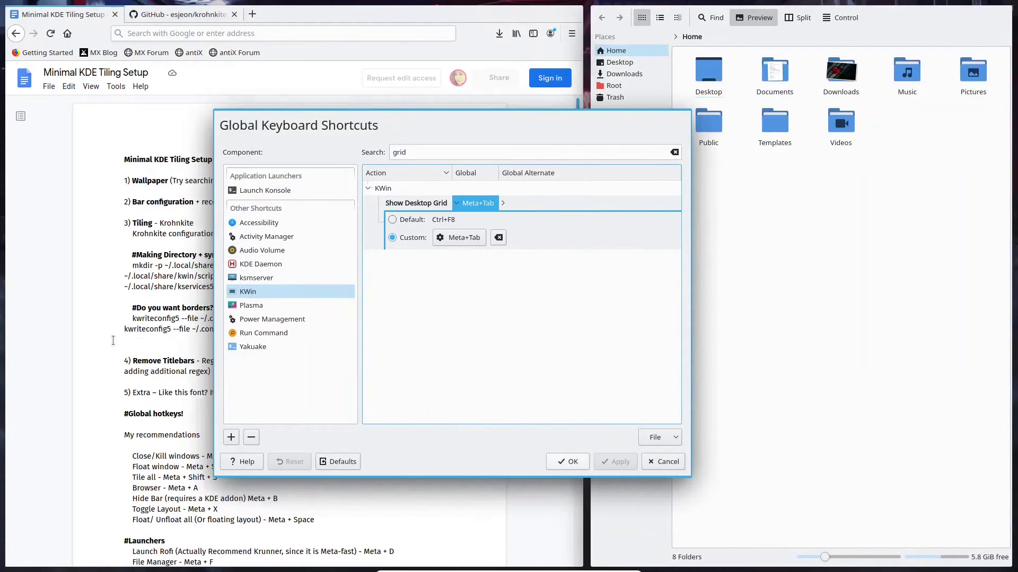
- Raise the Minimal KDE Tiling Setup document, highlight parts of its text, and scroll down
left_click(170, 376)
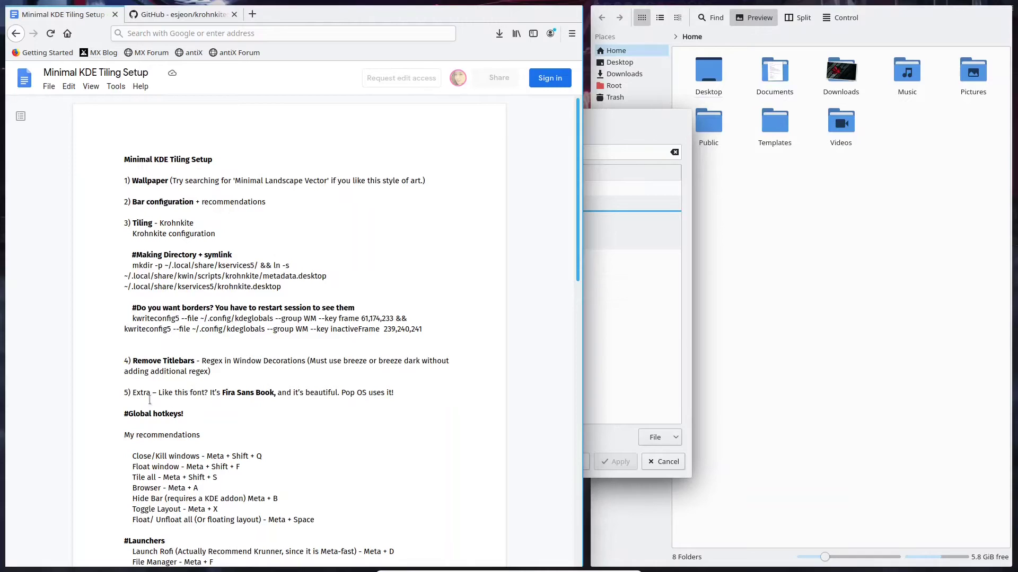
left_click_drag(124, 393, 339, 396)
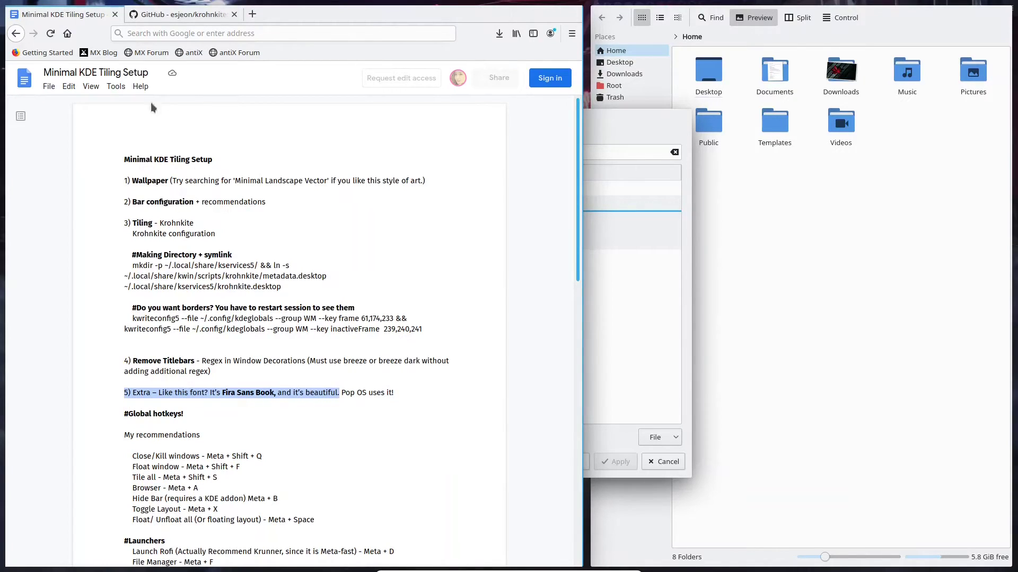
left_click_drag(114, 155, 331, 387)
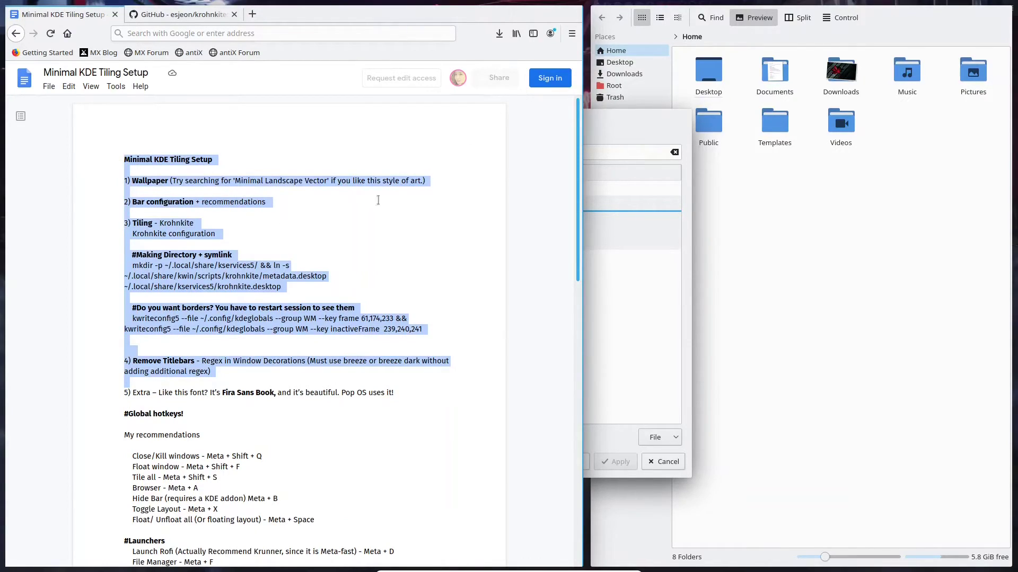
left_click(244, 251)
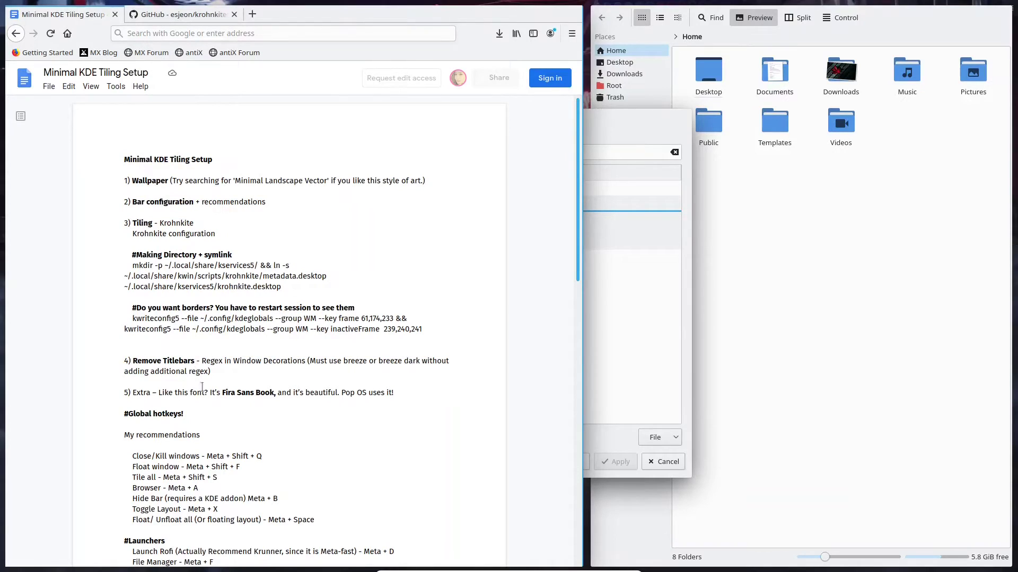
left_click_drag(224, 393, 281, 393)
left_click(337, 406)
scroll(324, 414, "down", 2)
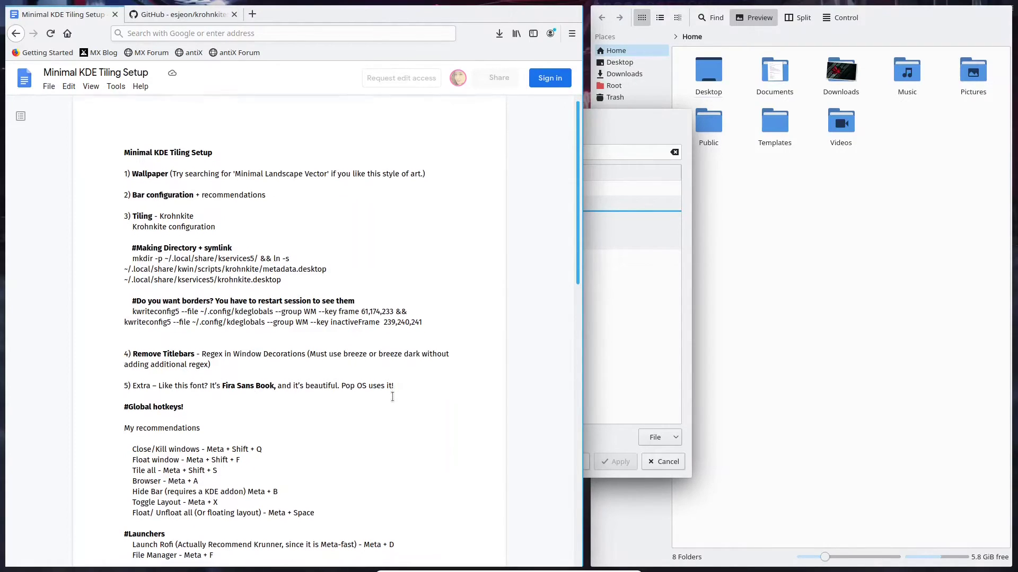
scroll(361, 379, "down", 4)
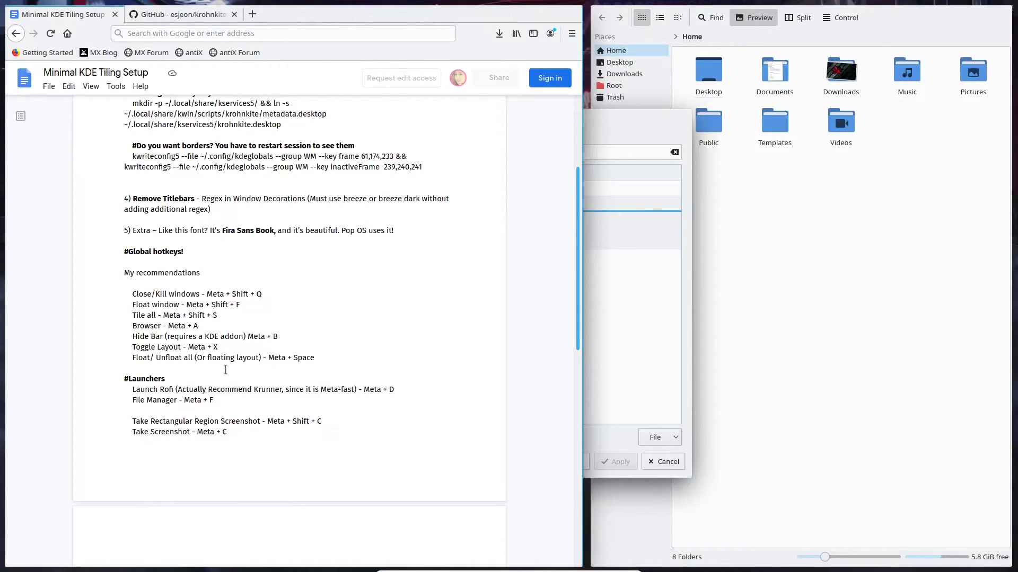
- Bring up and dismiss the taskbar panel options and the application launcher
mouse_move(371, 566)
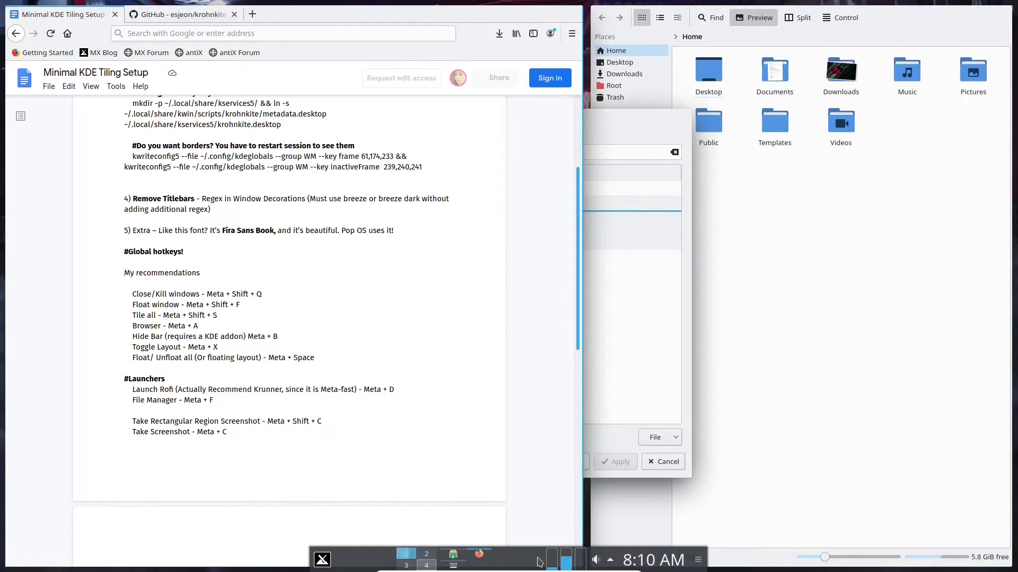
right_click(615, 562)
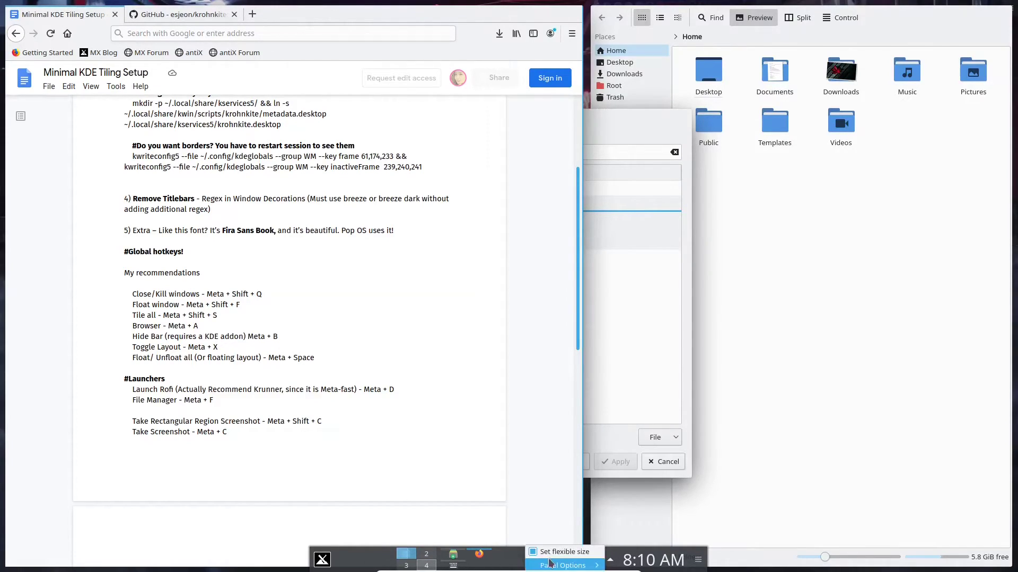
mouse_move(597, 565)
left_click(627, 561)
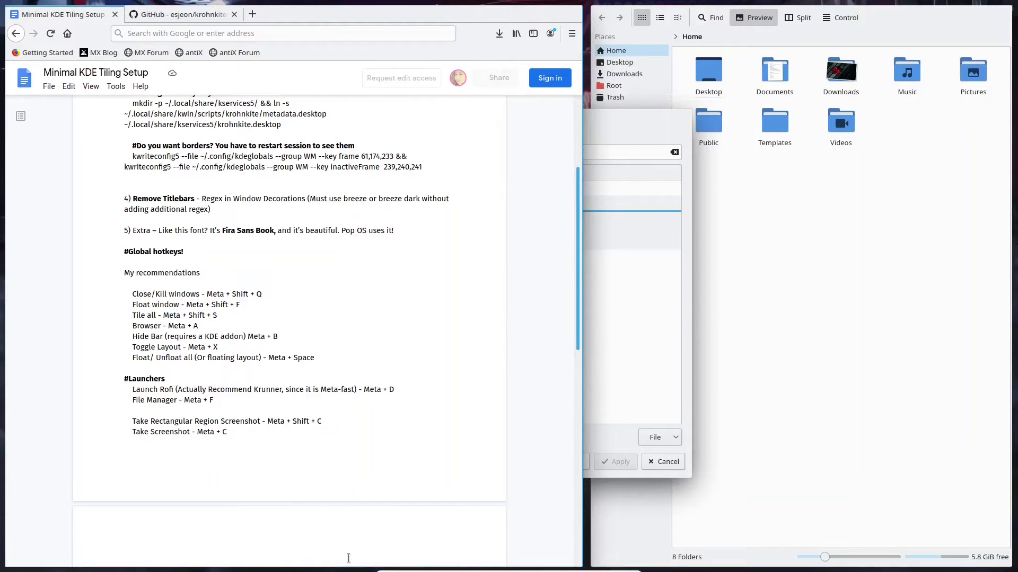
key("super")
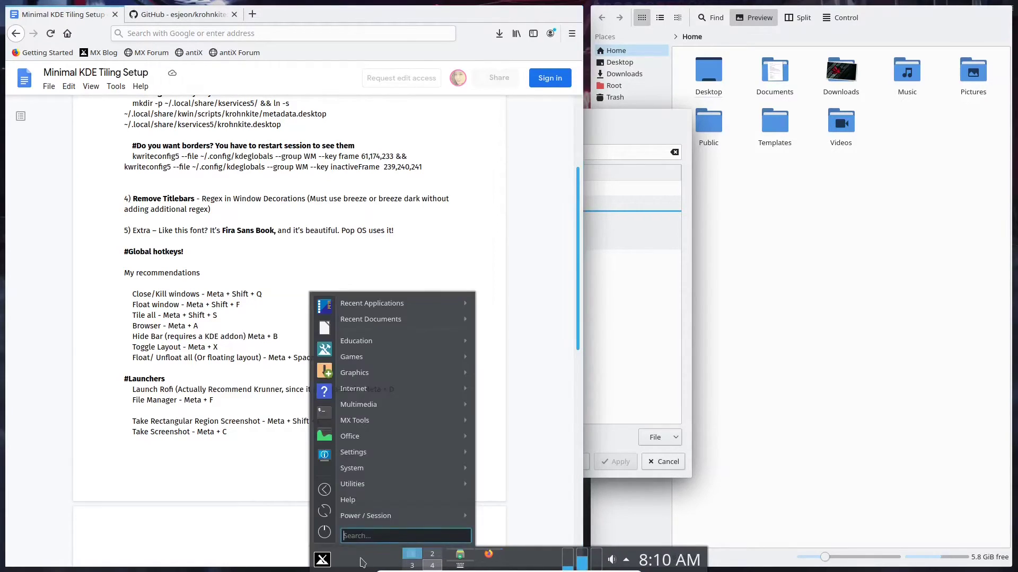
key("super")
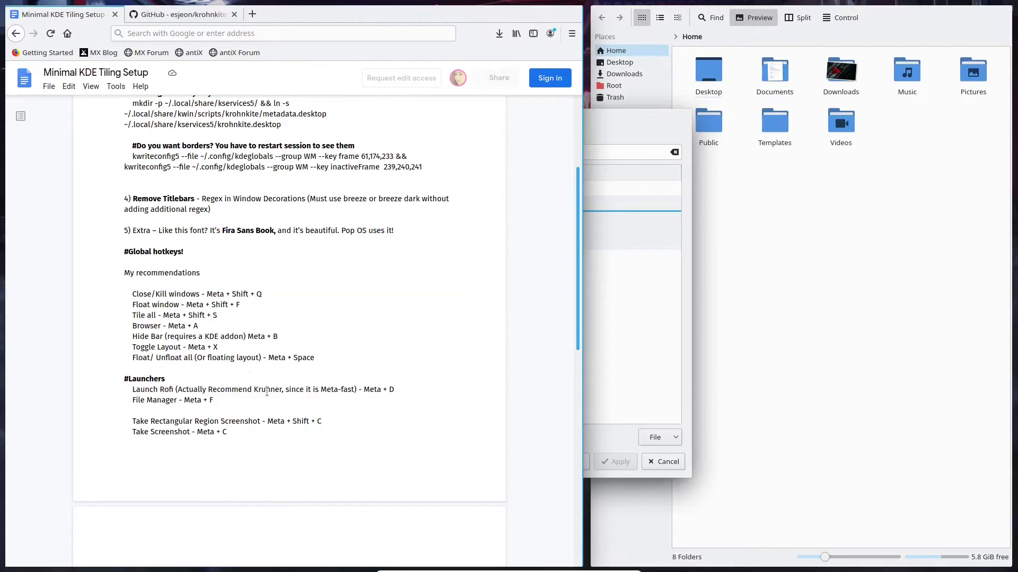
scroll(329, 352, "down", 2)
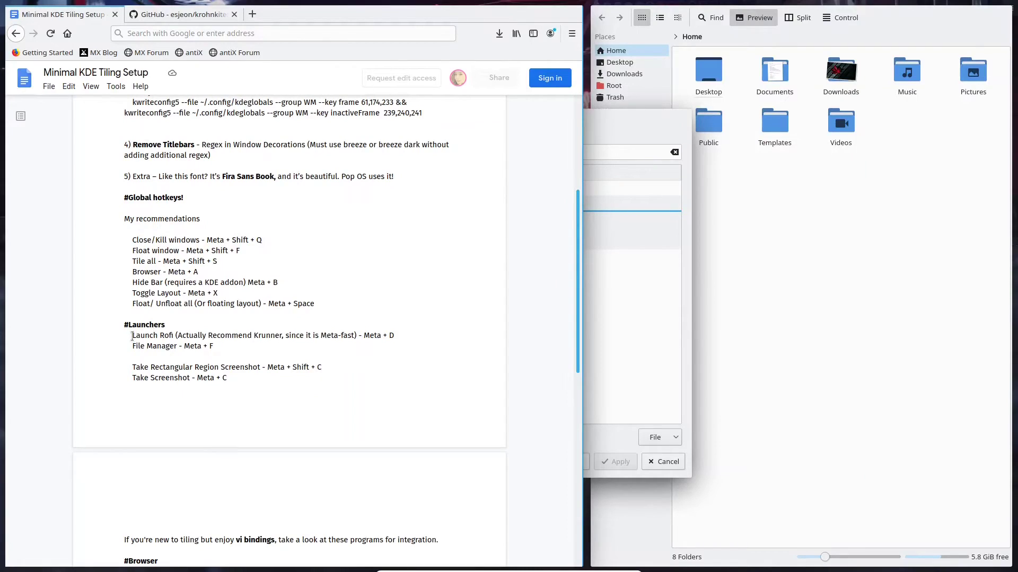
left_click_drag(132, 336, 396, 337)
double_click(393, 360)
left_click(126, 345)
left_click_drag(130, 346, 315, 349)
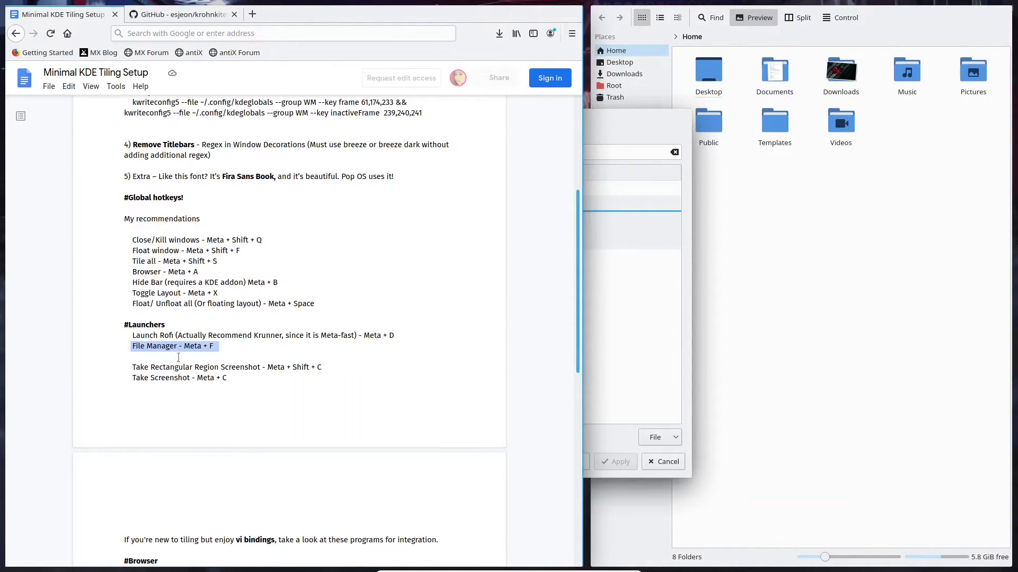
left_click(179, 358)
left_click_drag(125, 197, 348, 398)
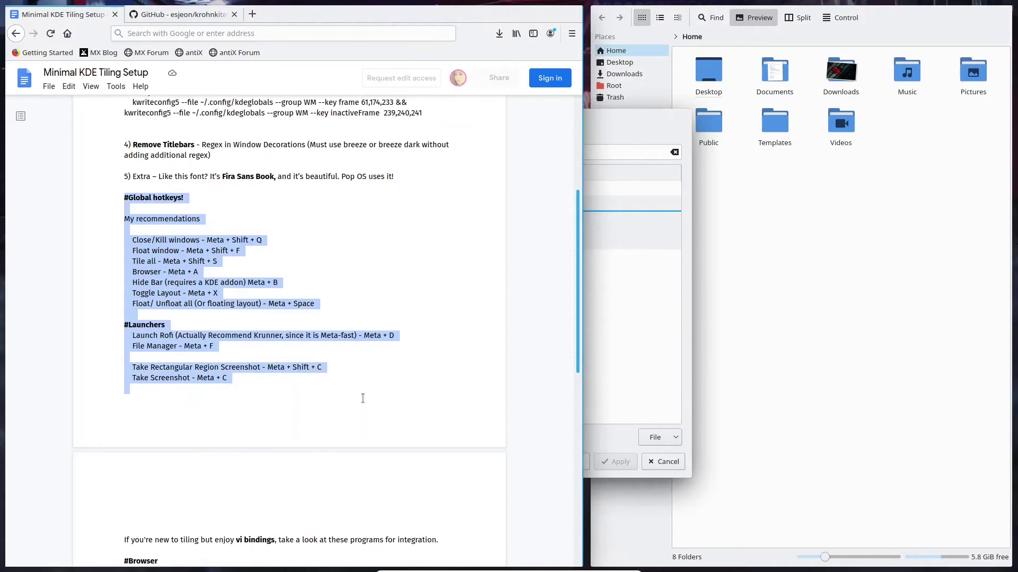
left_click(108, 305)
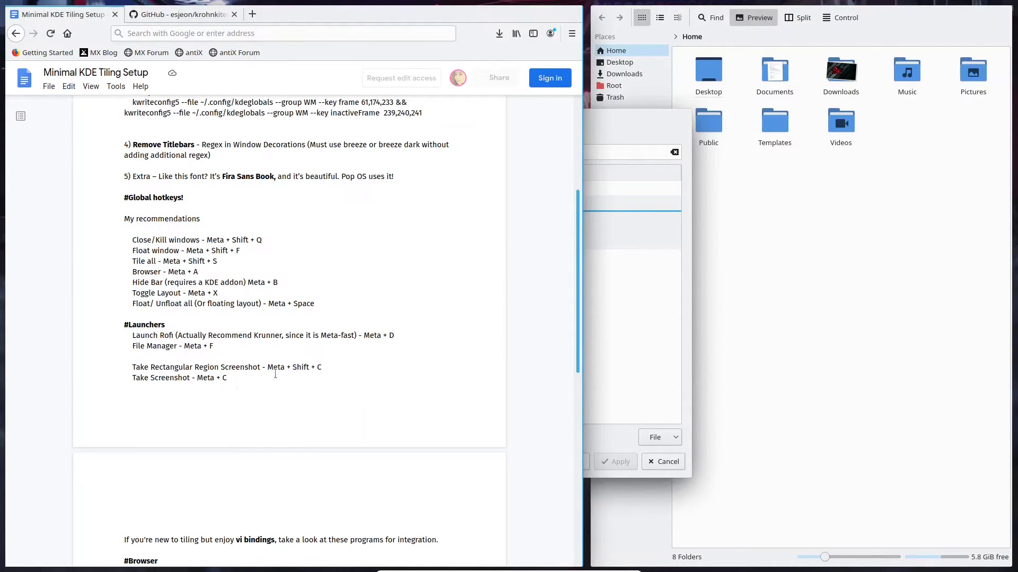
scroll(286, 403, "down", 6)
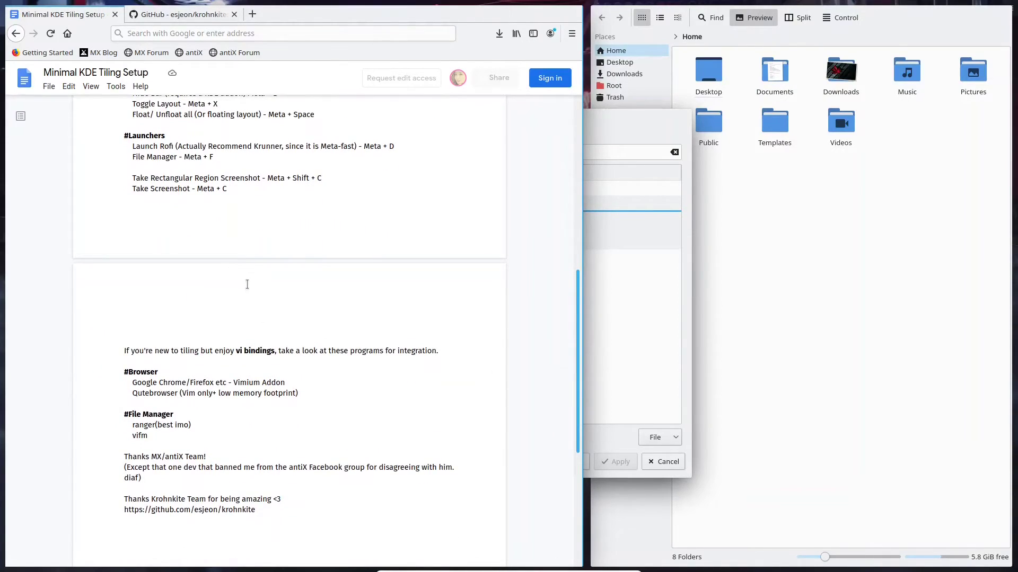
scroll(247, 285, "down", 2)
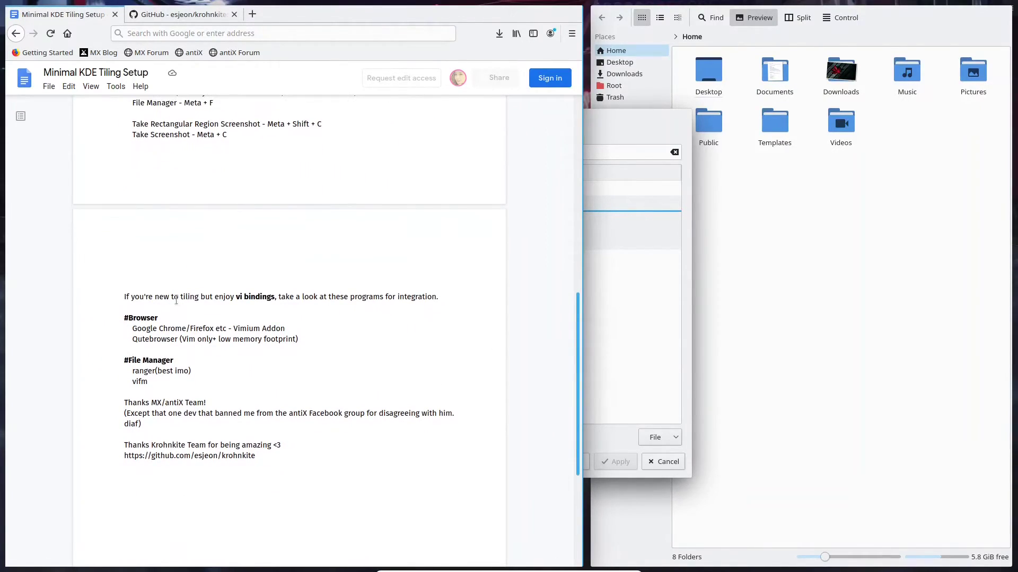
left_click_drag(125, 296, 479, 297)
left_click(382, 335)
left_click_drag(233, 329, 307, 327)
left_click(284, 339)
left_click_drag(132, 339, 177, 340)
left_click(255, 352)
scroll(289, 368, "down", 2)
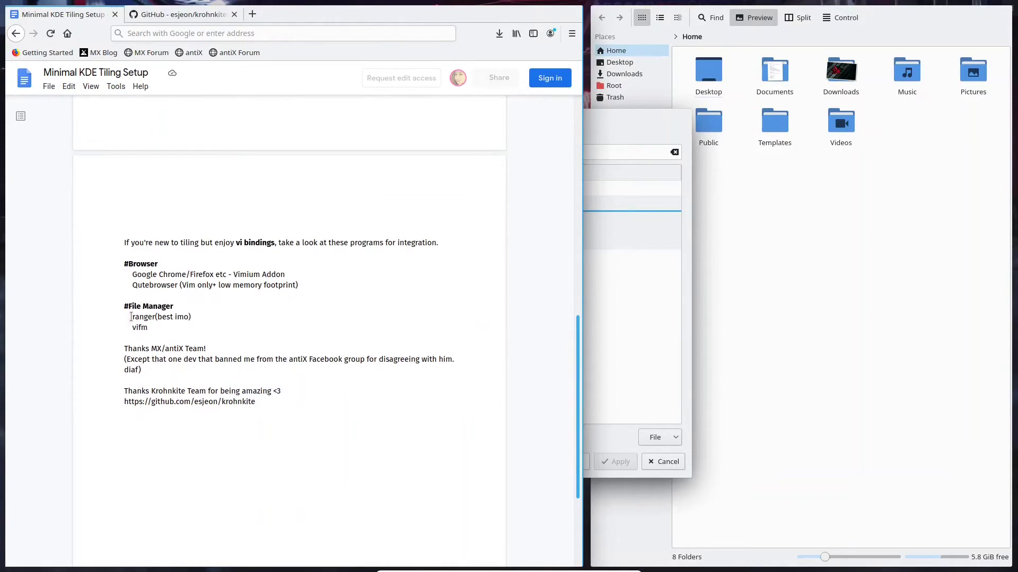
left_click_drag(130, 314, 156, 317)
left_click(211, 322)
left_click_drag(123, 330, 173, 329)
left_click(154, 330)
scroll(338, 382, "down", 1)
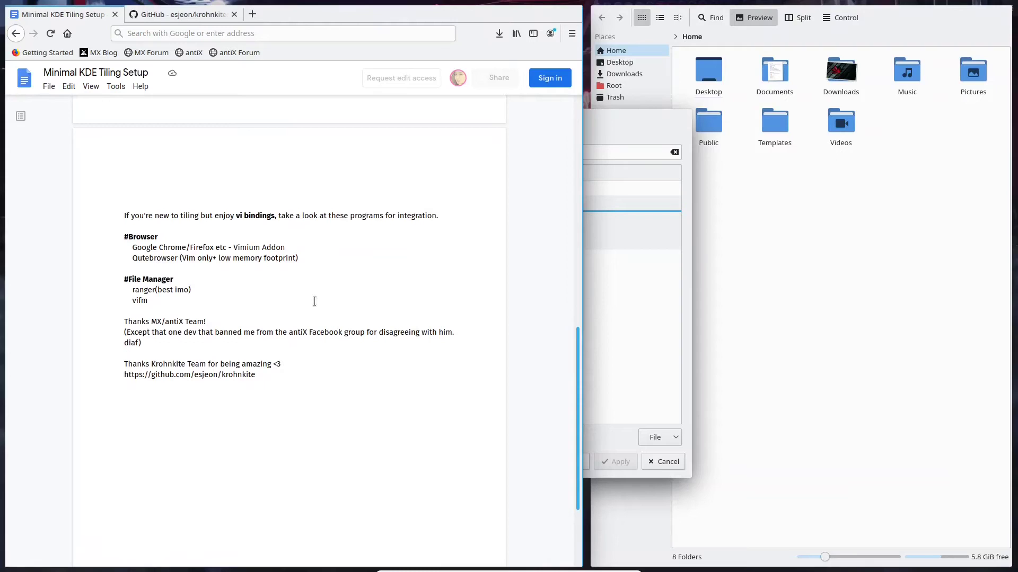
- Open Compositor settings via the launcher and set animation speed faster toward instant, then apply
left_click(848, 302)
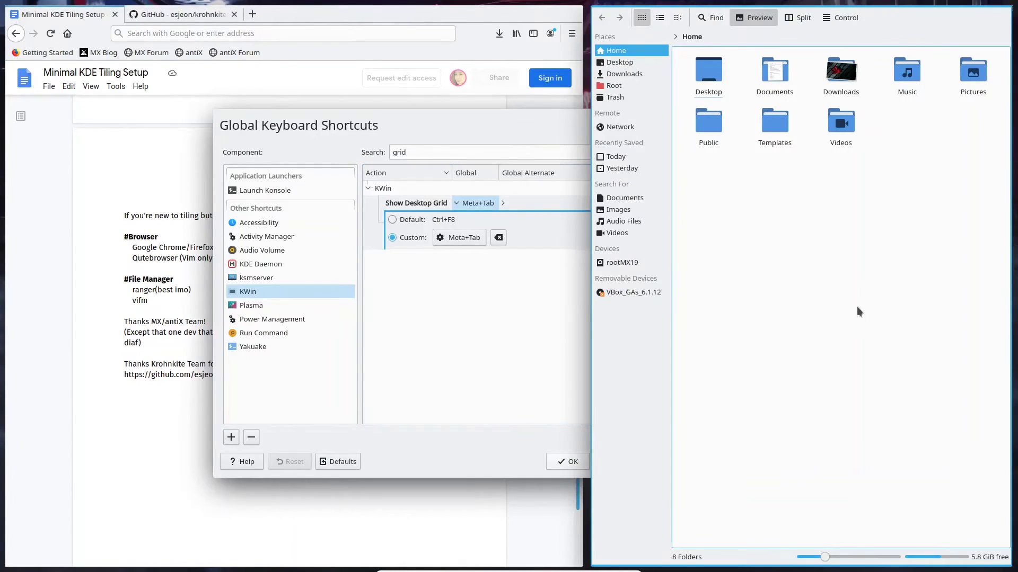
left_click(532, 322)
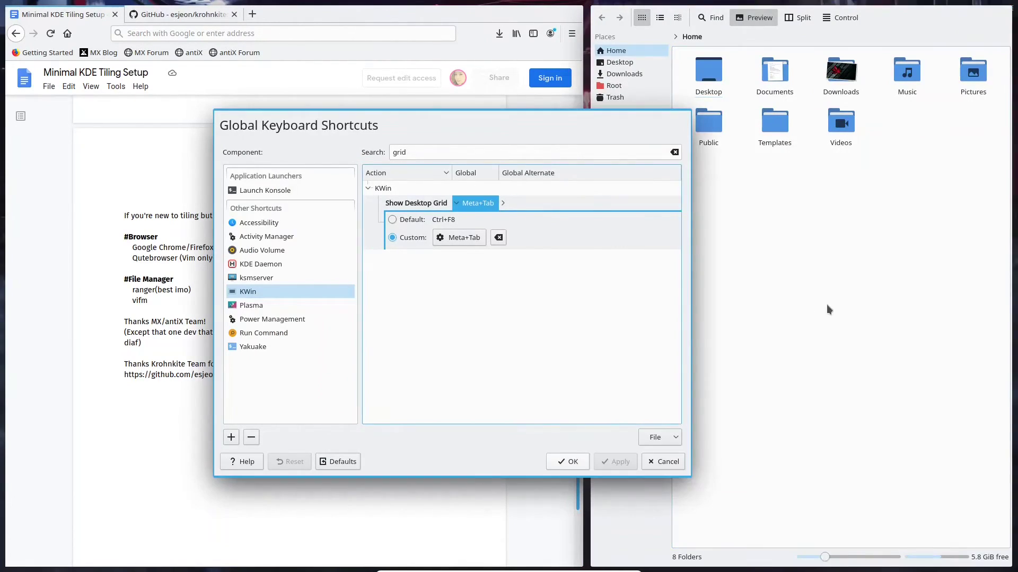
left_click(804, 311)
key("super")
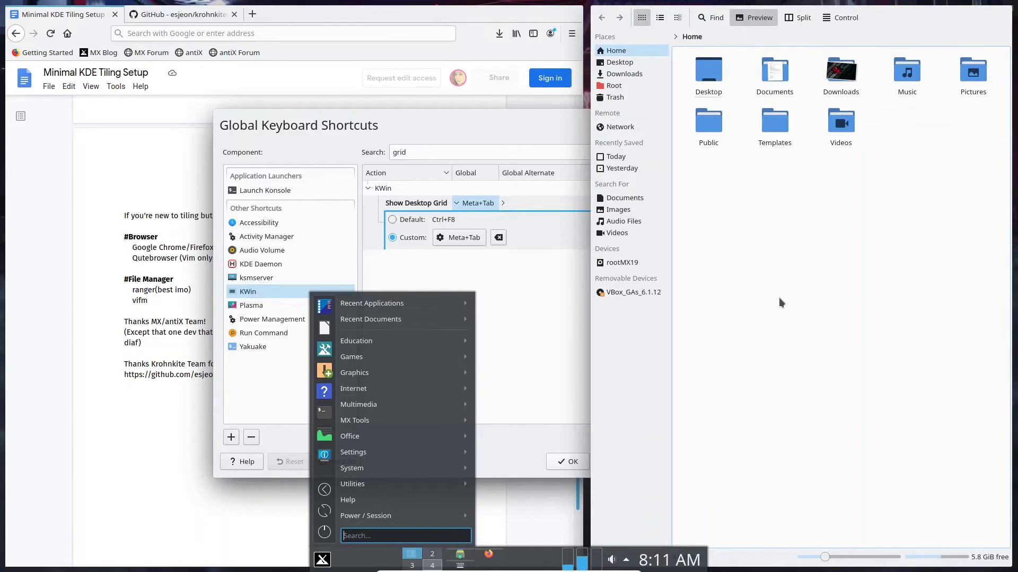
type("deskt")
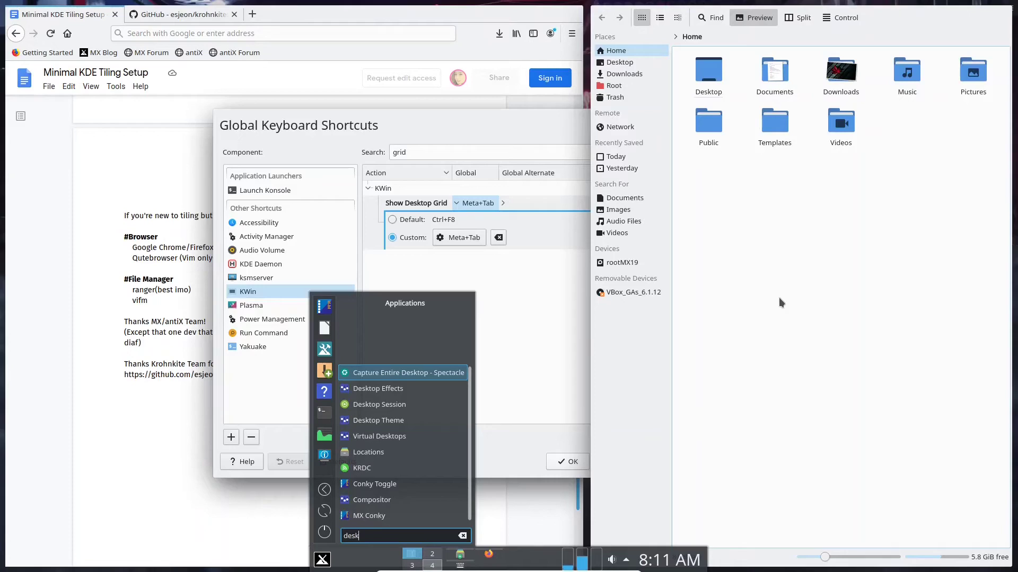
key("BackSpace")
key("BackSpace")
key("BackSpace")
key("BackSpace")
type("compo")
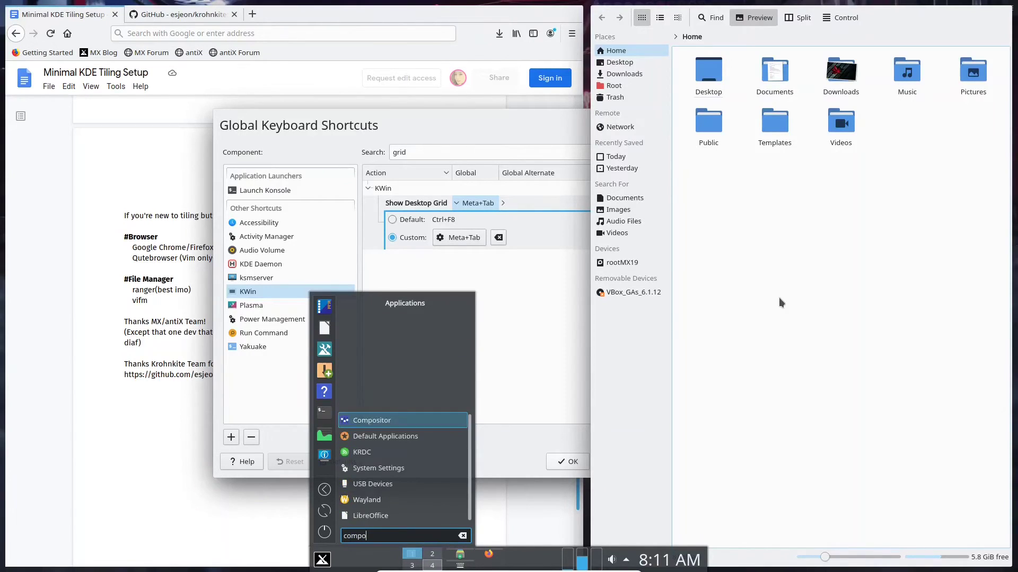
key("Return")
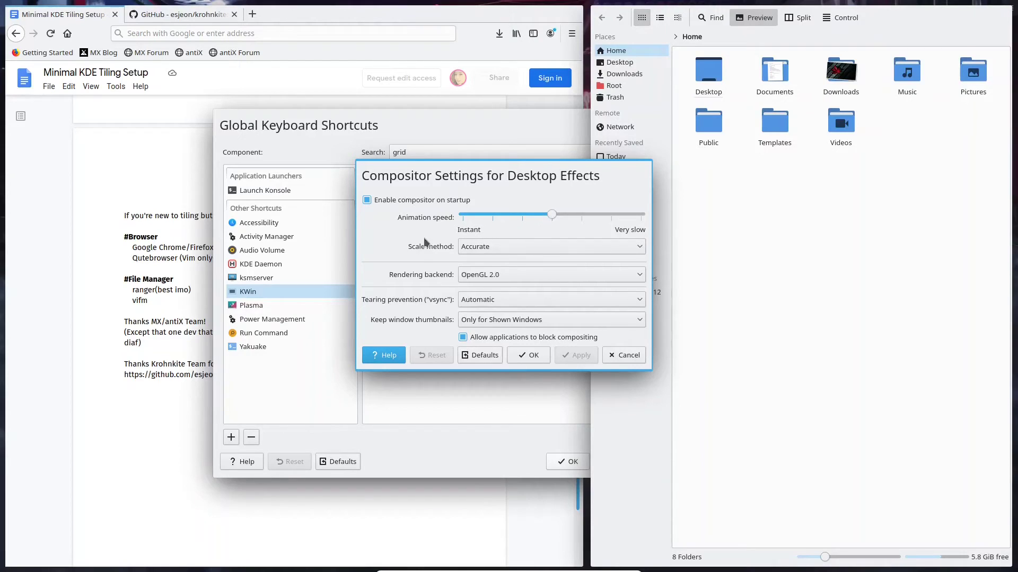
left_click_drag(558, 217, 484, 230)
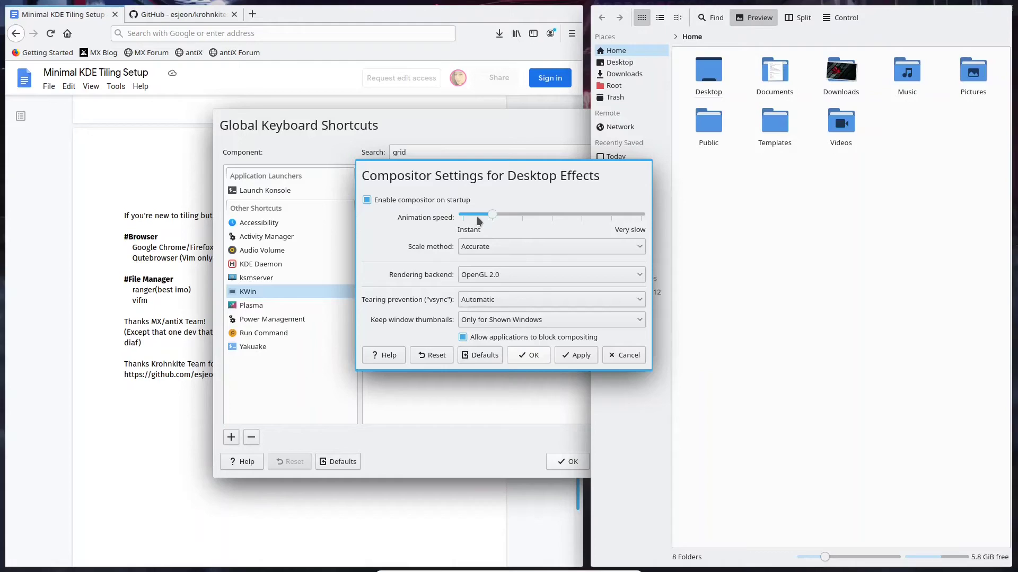
left_click(573, 353)
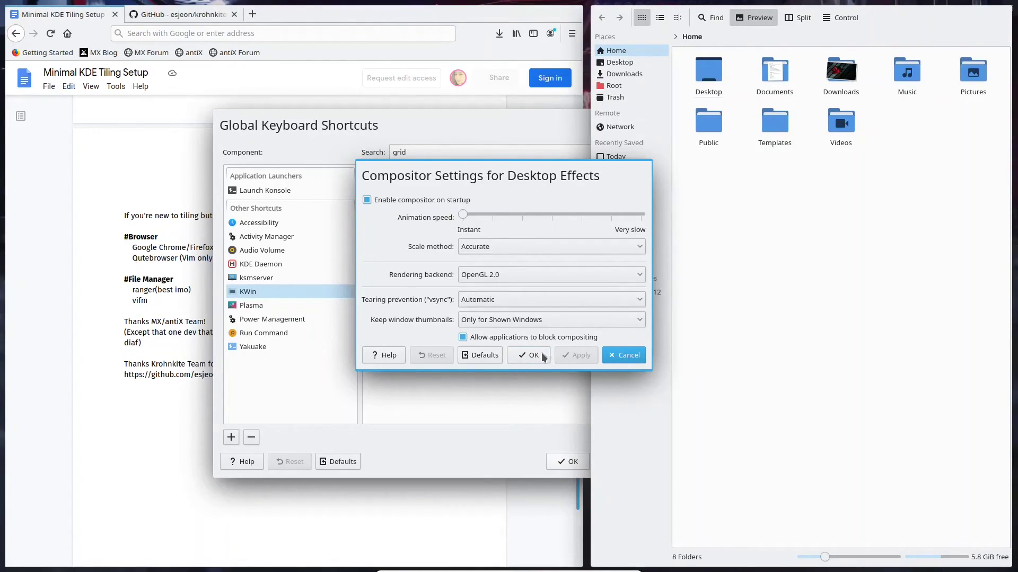
left_click(531, 355)
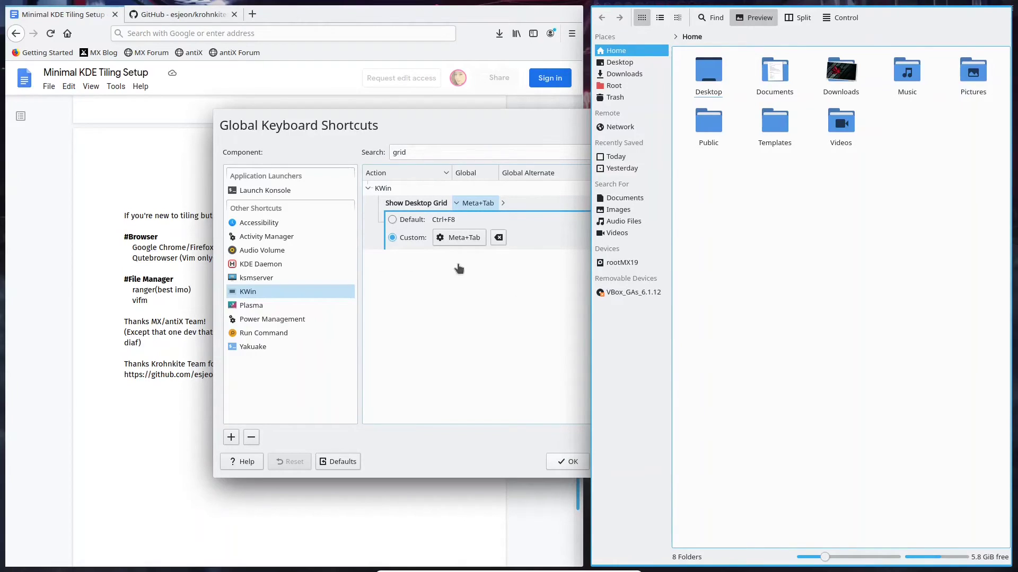
- Test the Meta+Tab desktop grid by switching among desktops, ending on the first
key("super+Tab")
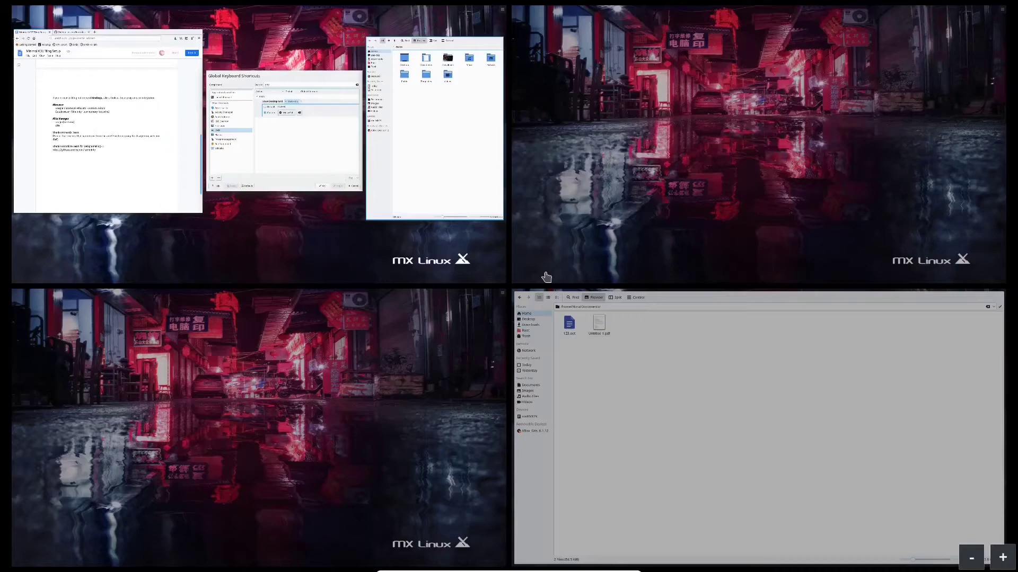
left_click(452, 249)
key("super+Tab")
left_click(527, 260)
key("super+Tab")
left_click(477, 259)
key("super+Tab")
left_click(709, 279)
key("super+Tab")
left_click(749, 401)
key("super+Tab")
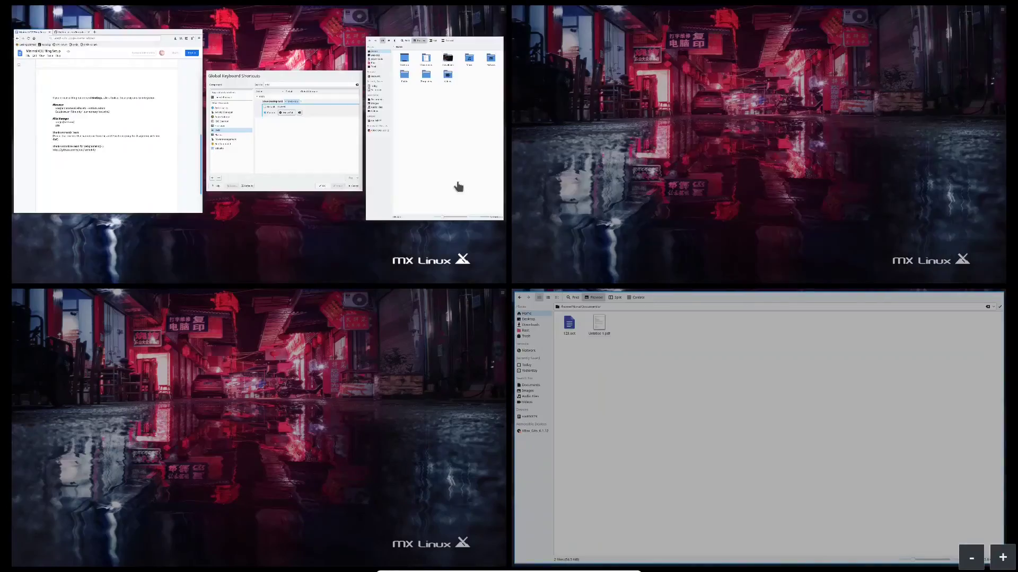
left_click(433, 181)
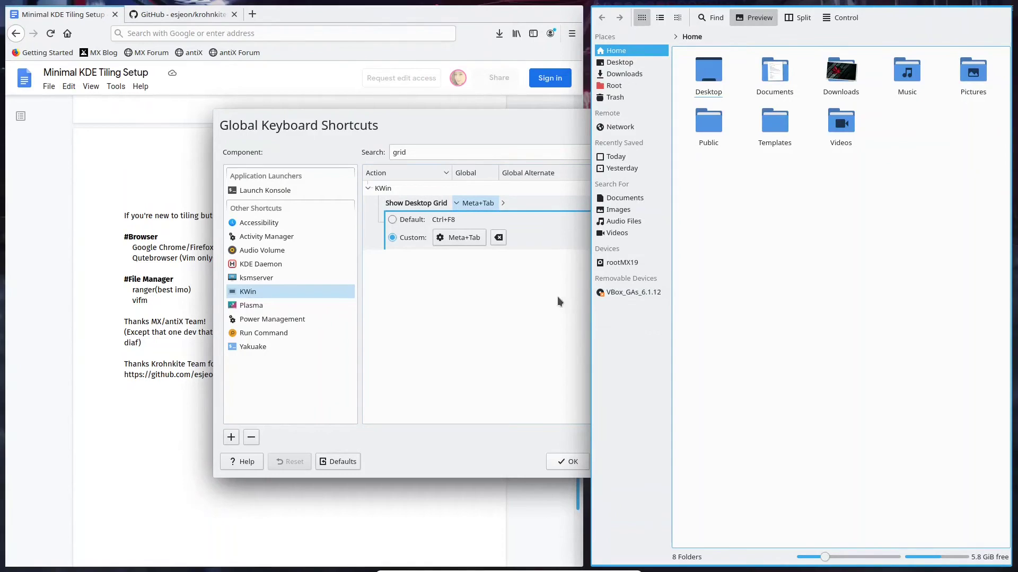
- Save the Meta+Tab shortcut with OK and reopen the desktop grid with it
left_click(526, 289)
left_click(567, 461)
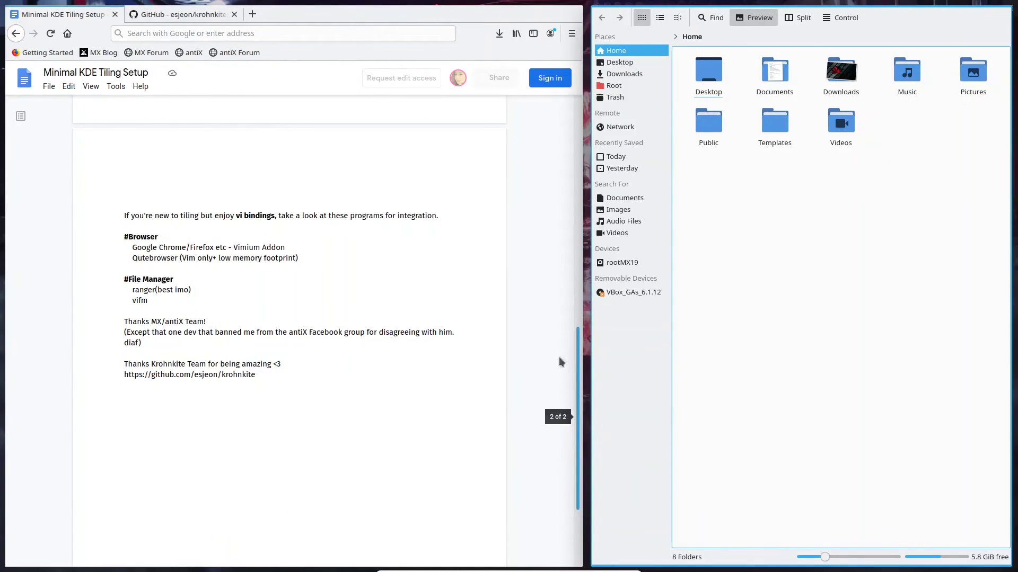
key("super+Tab")
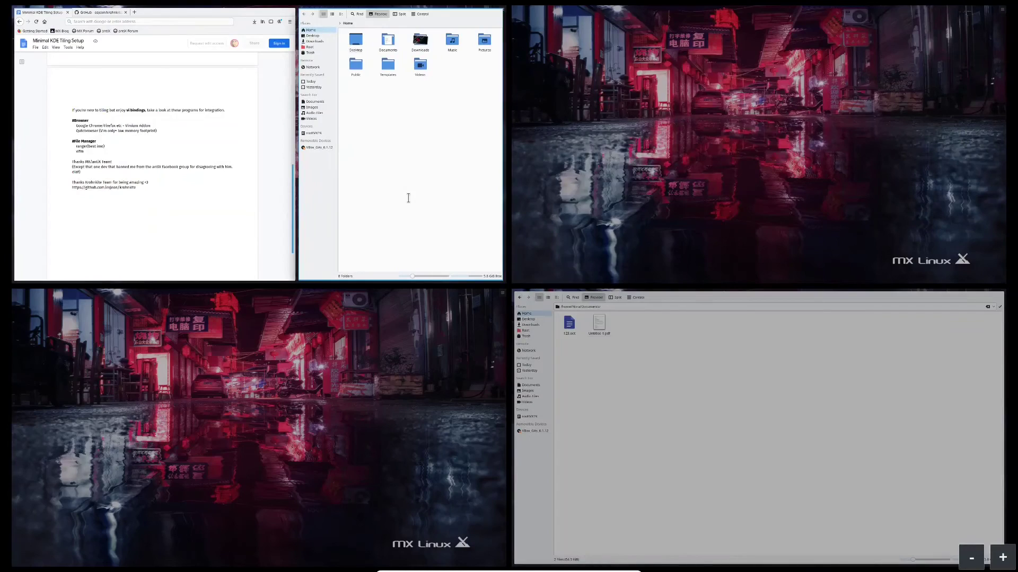
- Open Desktop Effects from a 'deskt' launcher search and enlarge its window
left_click(408, 197)
key("super")
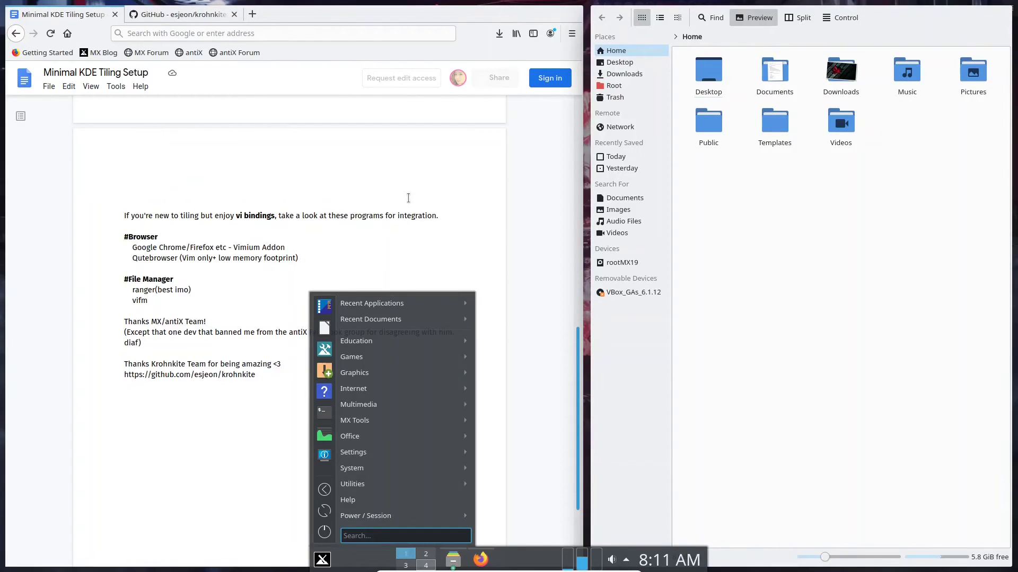
type("deskt")
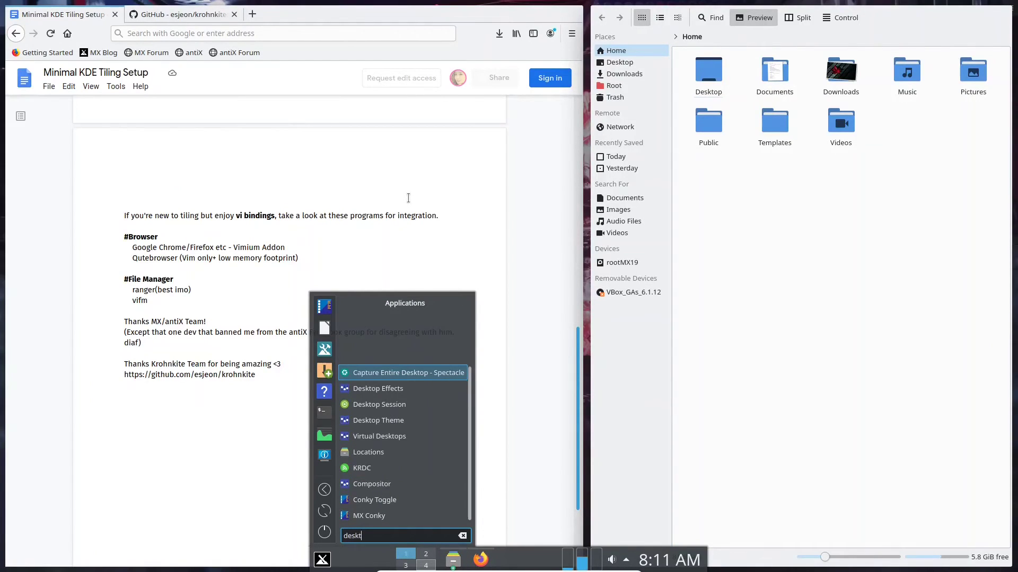
key("Escape")
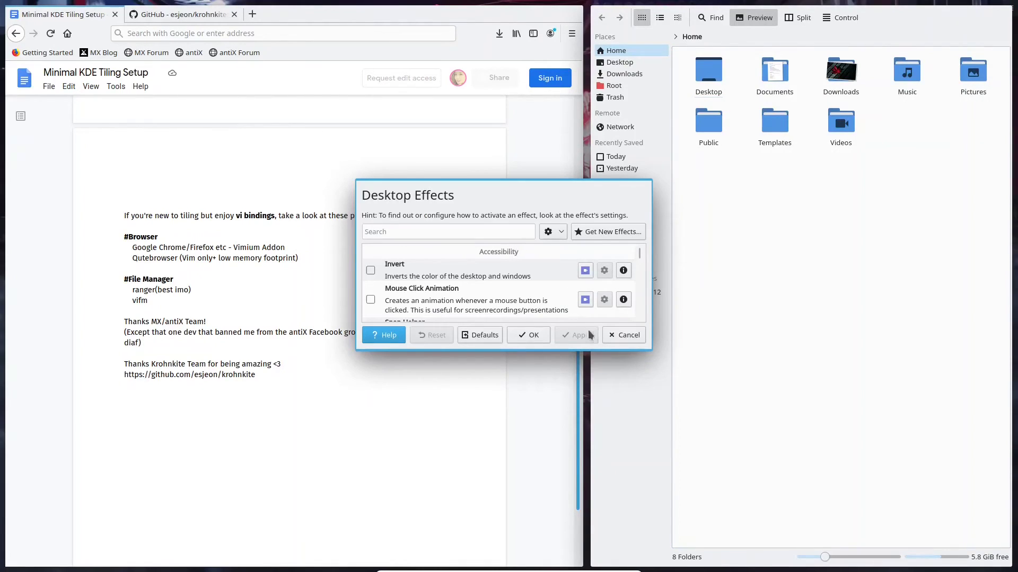
left_click(626, 337)
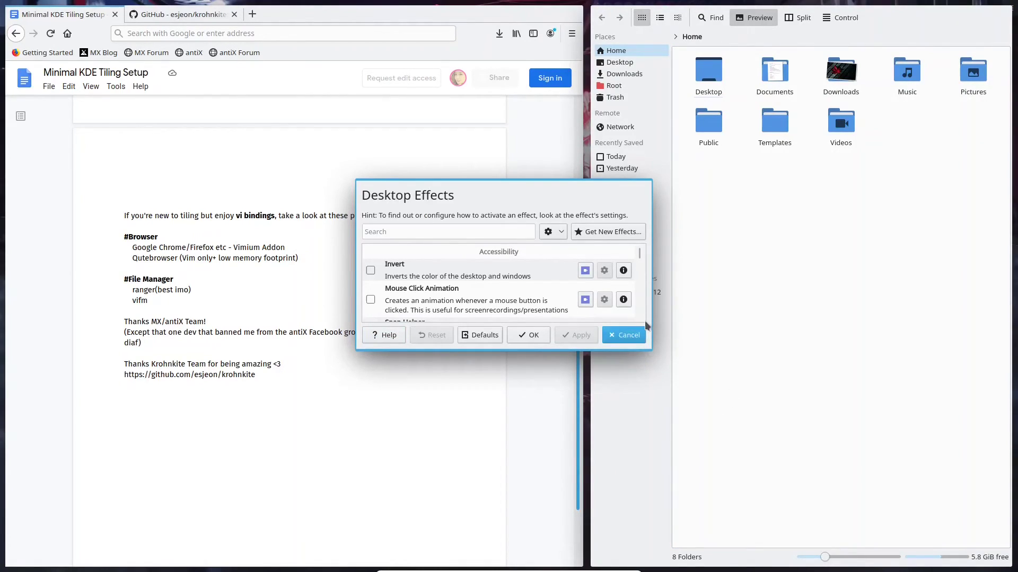
left_click_drag(651, 349, 784, 525)
left_click_drag(545, 320, 378, 247)
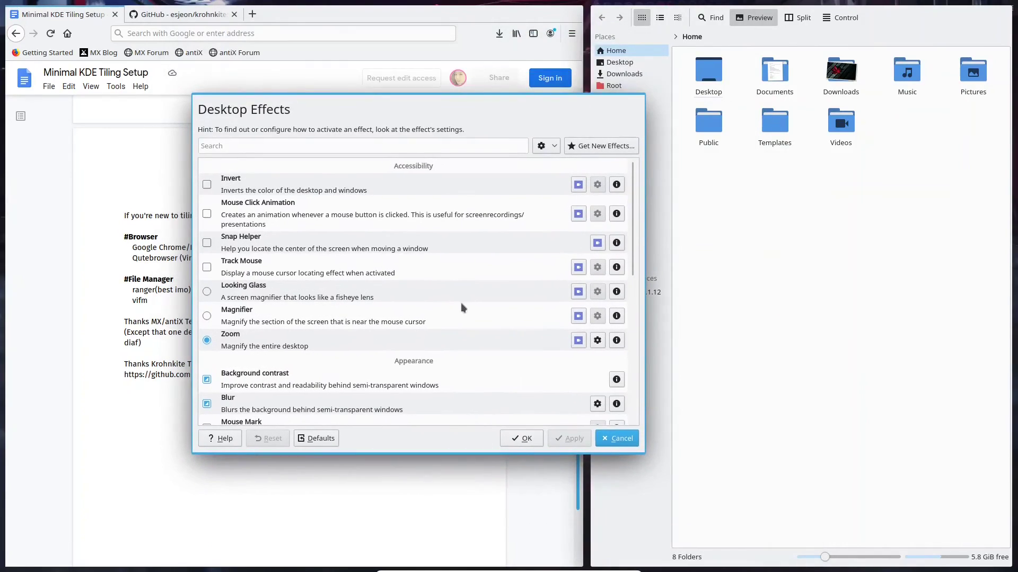
- Uncheck the Zoom, Background contrast, Blur, Screen Edge and Present Windows effects
scroll(461, 307, "down", 1)
left_click(208, 278)
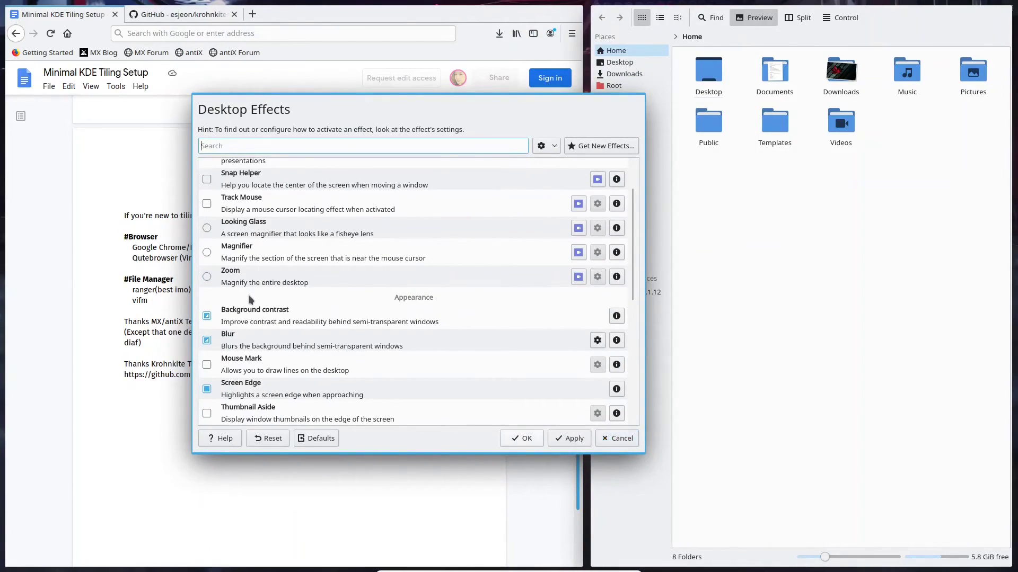
scroll(209, 281, "down", 1)
left_click(207, 285)
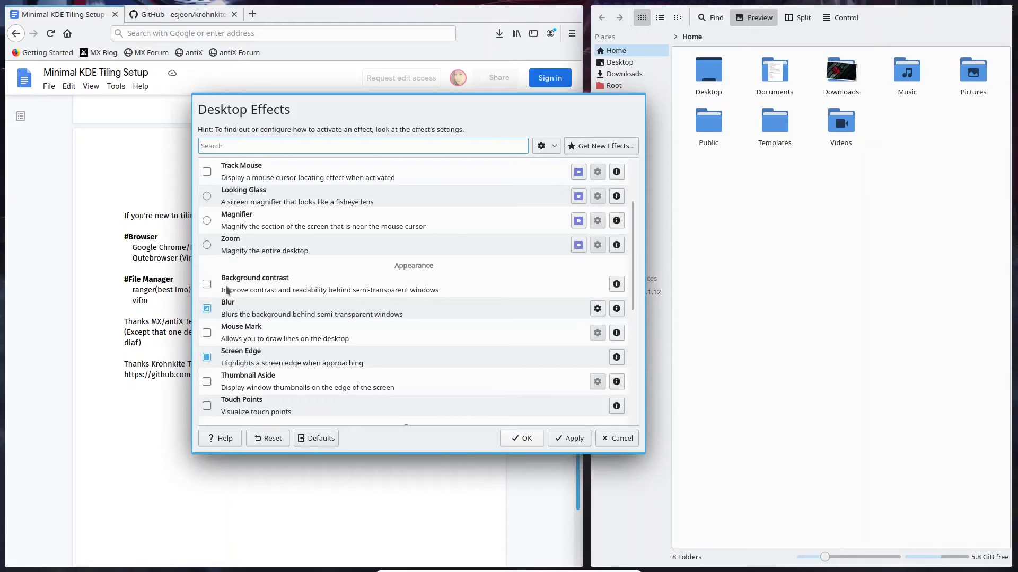
left_click(206, 308)
scroll(211, 316, "down", 1)
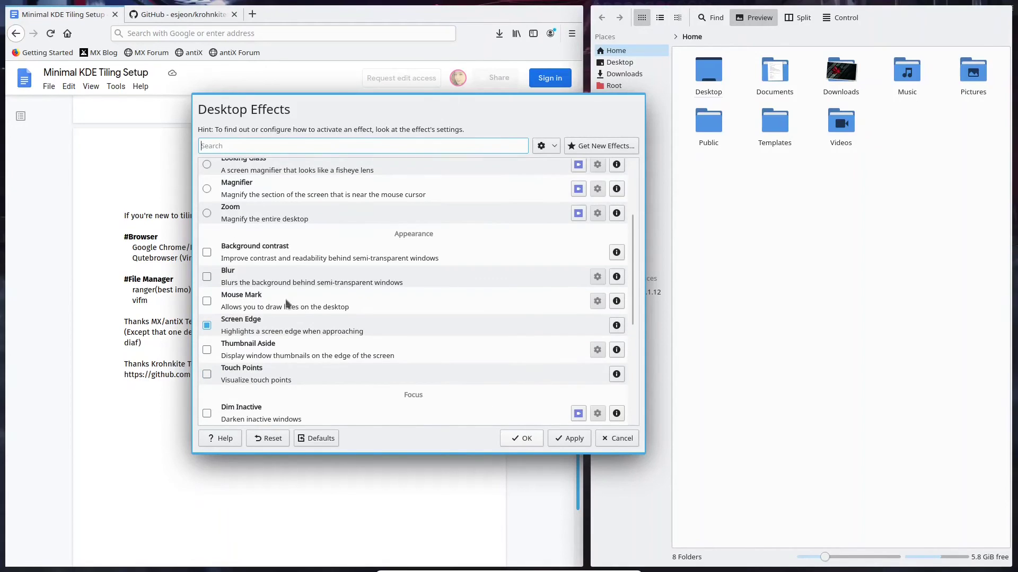
left_click(207, 325)
scroll(372, 319, "down", 2)
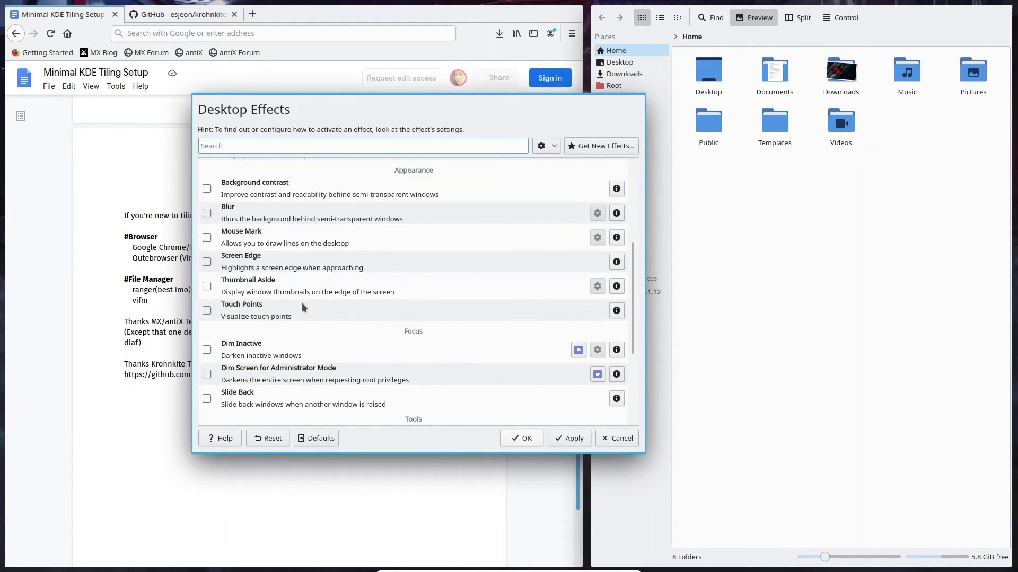
scroll(301, 308, "down", 5)
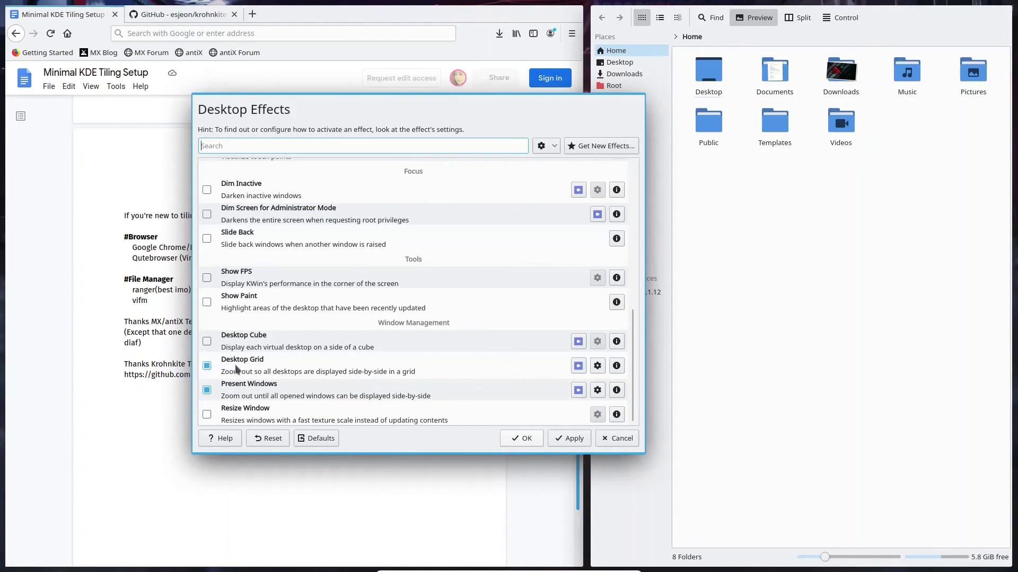
left_click(208, 390)
- Apply the effect changes and close Desktop Effects with OK
scroll(347, 396, "up", 4)
scroll(329, 342, "down", 1)
scroll(329, 342, "up", 8)
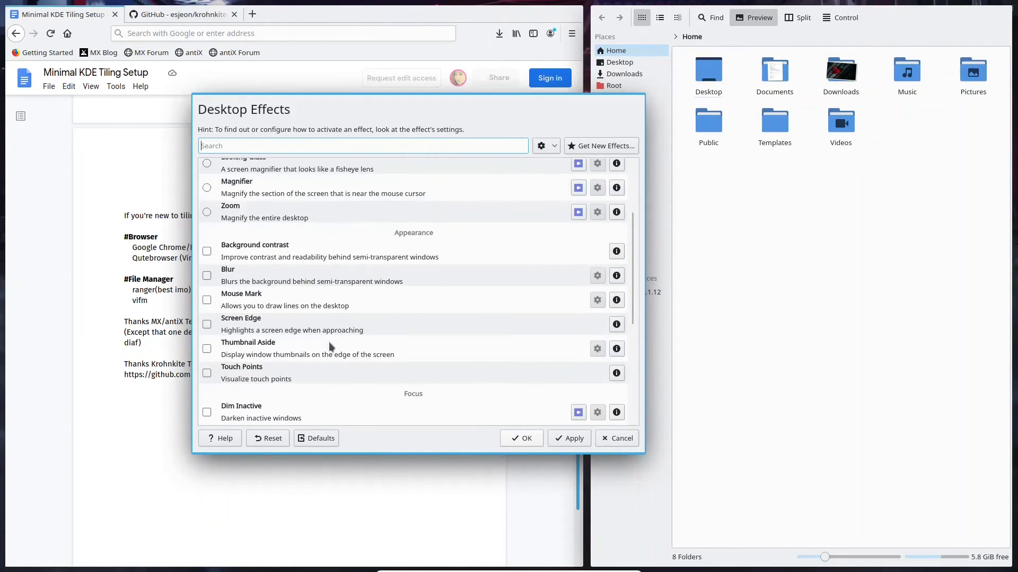
scroll(414, 300, "down", 1)
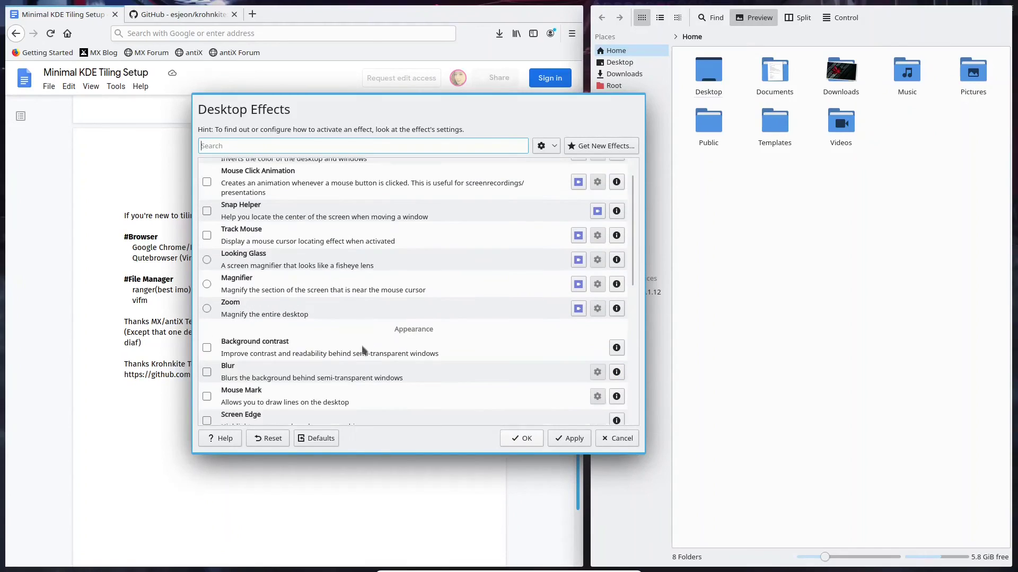
scroll(309, 379, "down", 1)
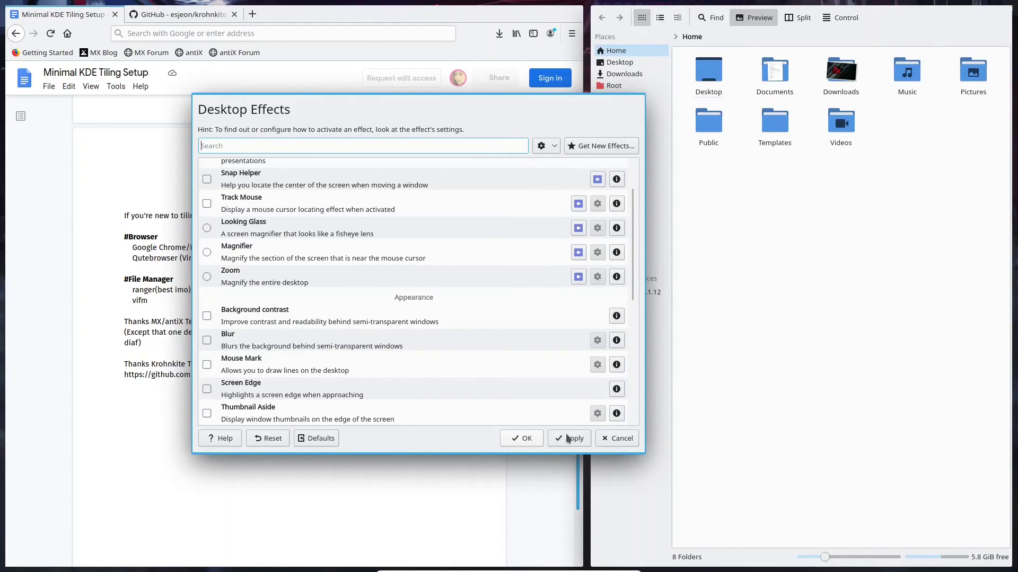
scroll(538, 374, "down", 4)
left_click(572, 439)
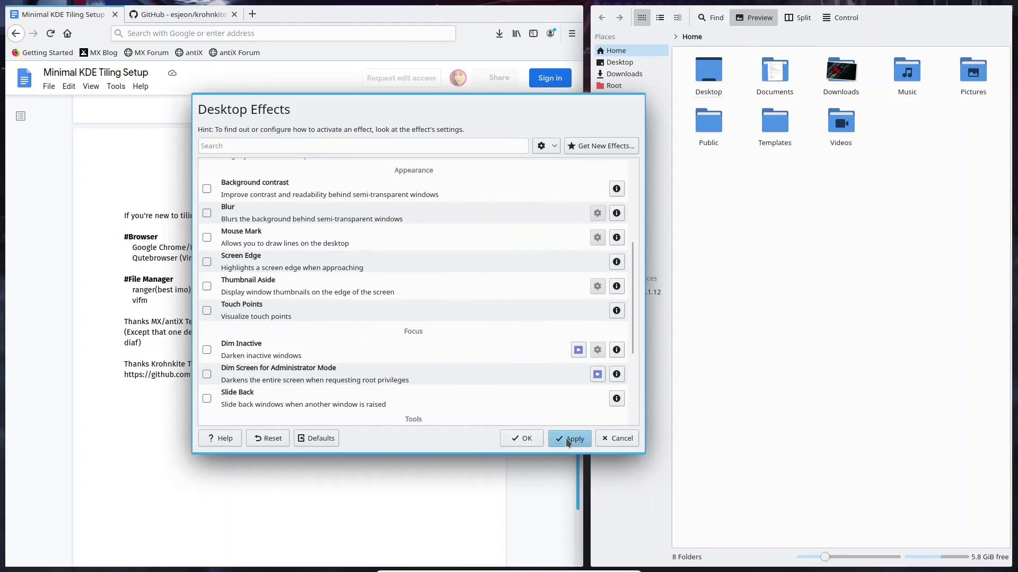
left_click(517, 440)
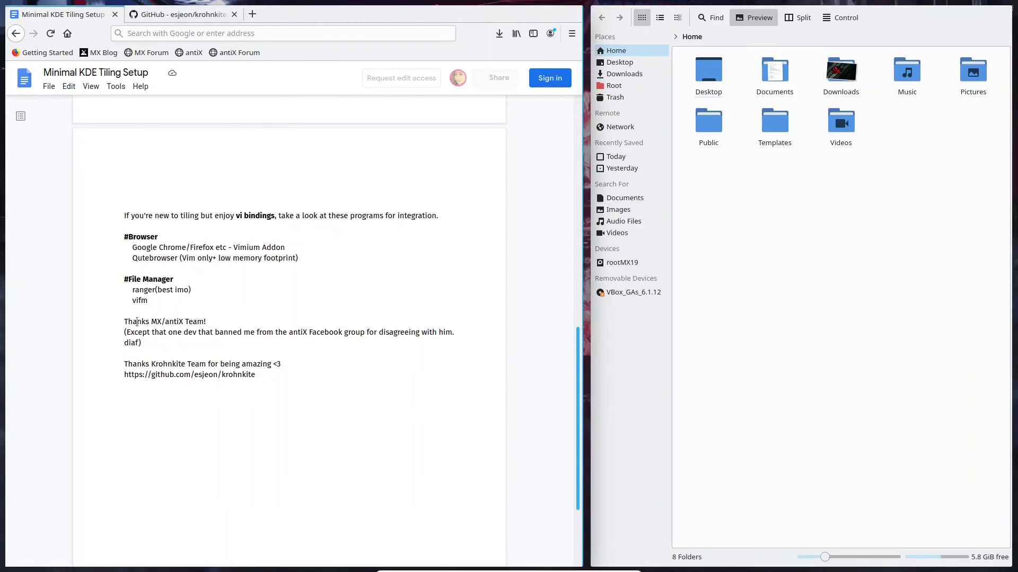
- Highlight the guide's closing lines in turn: the MX/antiX thanks, the remark about the antiX dev, and the Krohnkite thanks with its link
left_click_drag(124, 318, 219, 318)
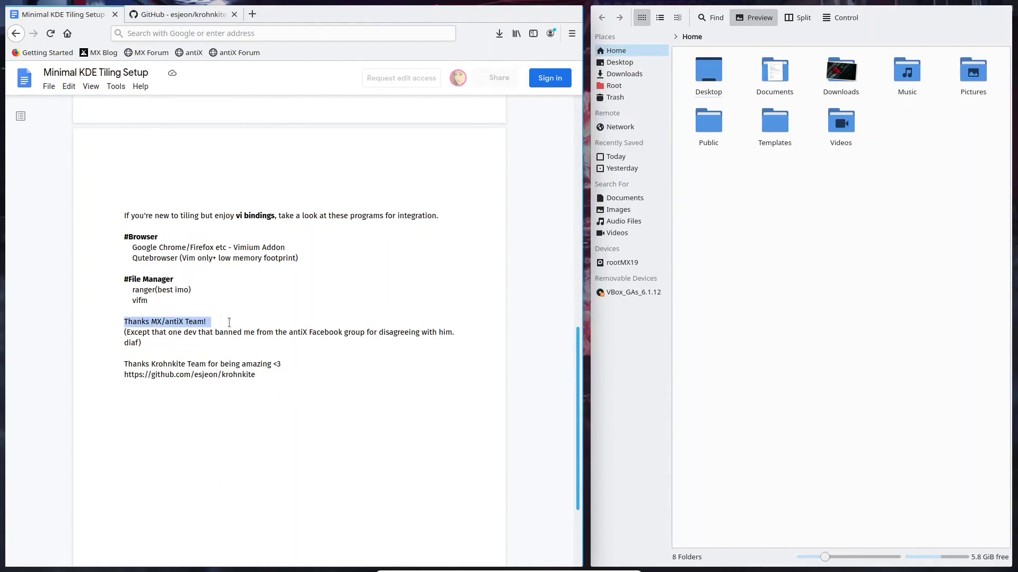
left_click(205, 320)
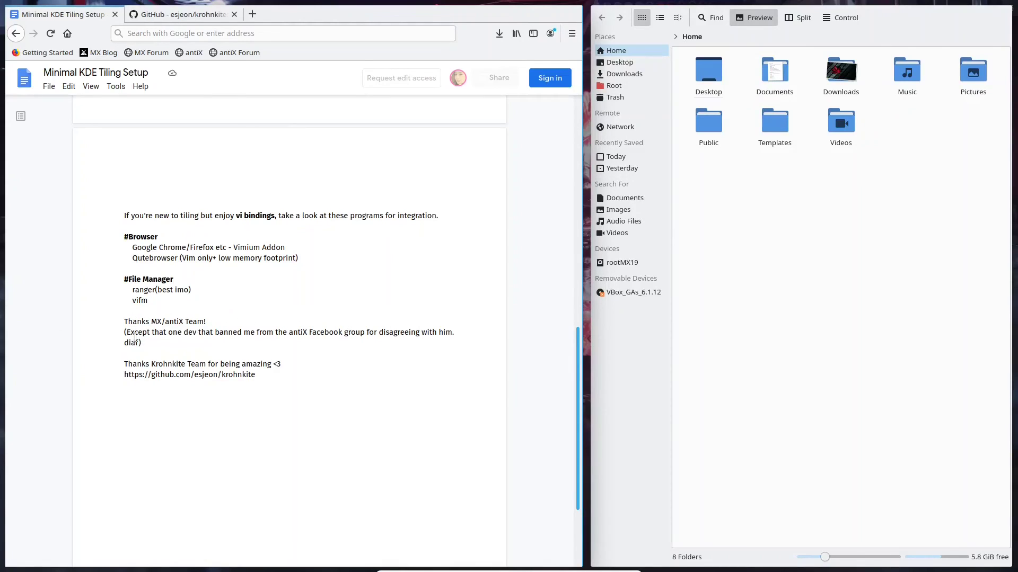
left_click_drag(127, 333, 397, 333)
left_click_drag(333, 327, 449, 342)
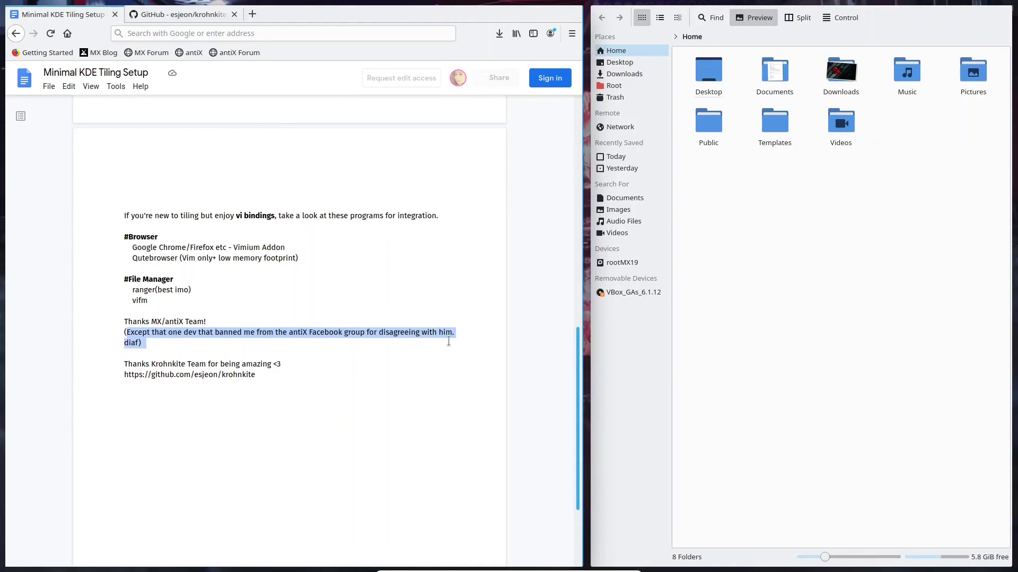
left_click_drag(183, 341, 164, 333)
left_click(159, 347)
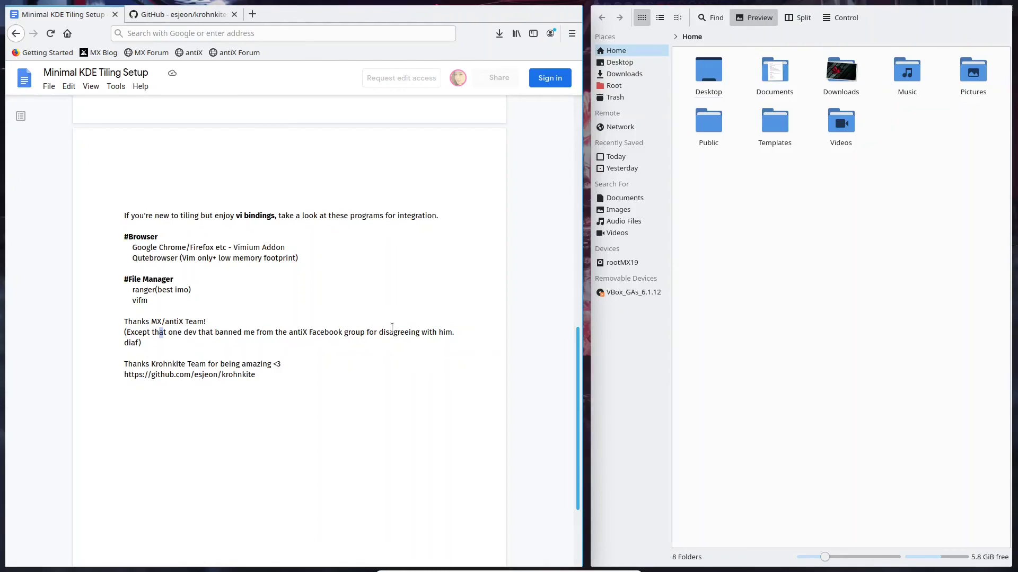
left_click_drag(377, 332, 474, 339)
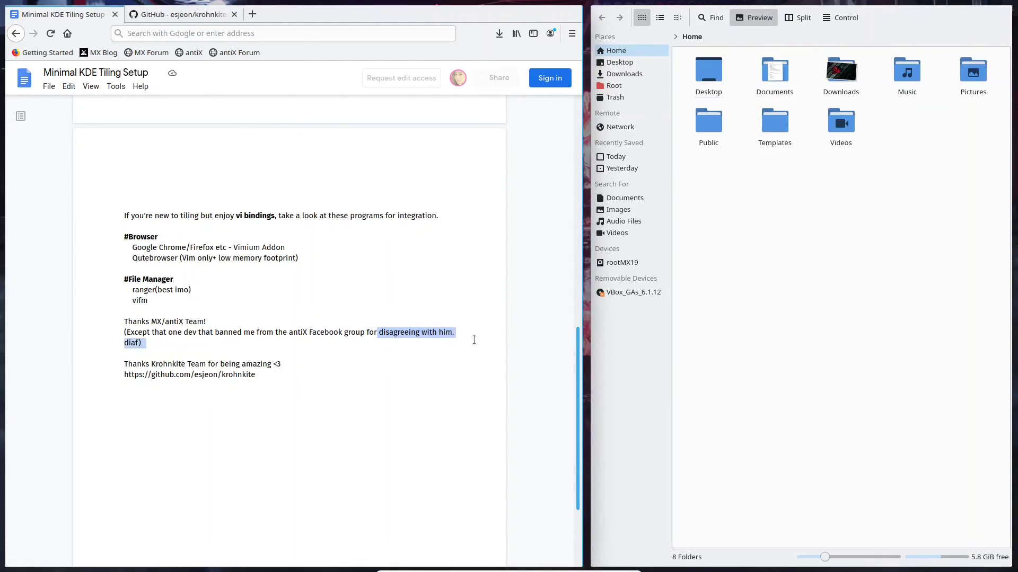
left_click(218, 343)
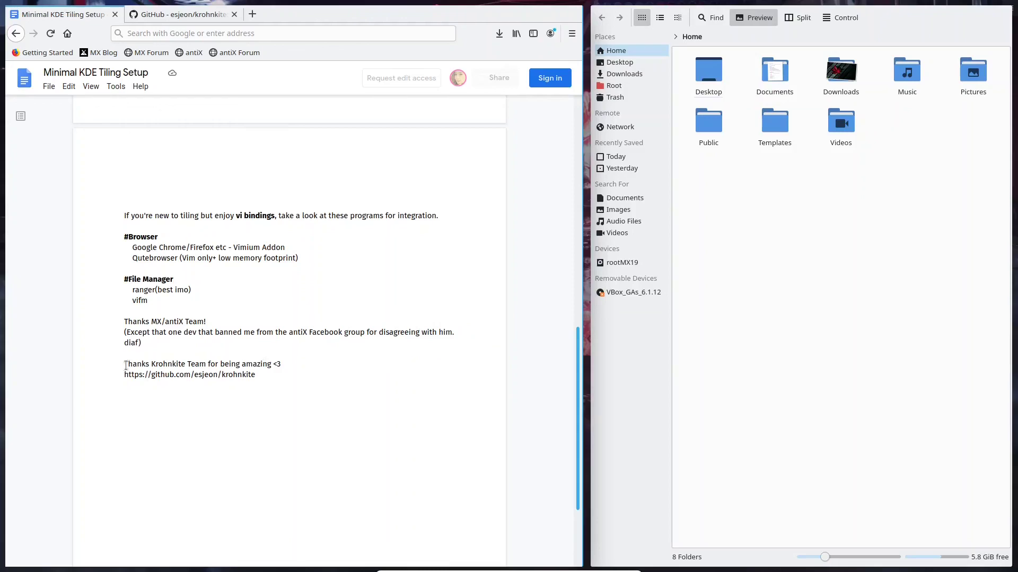
left_click_drag(126, 365, 306, 366)
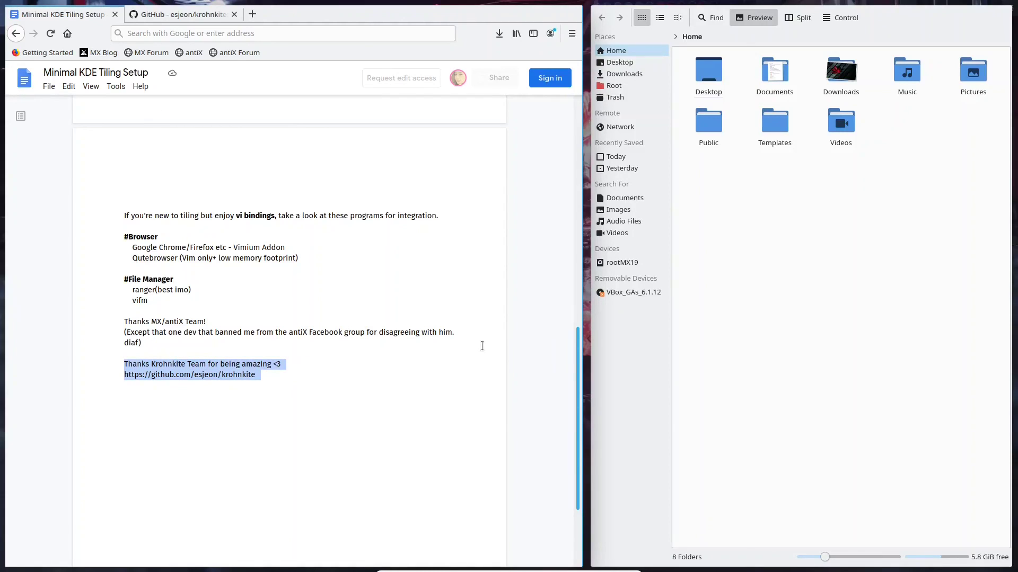
left_click(307, 384)
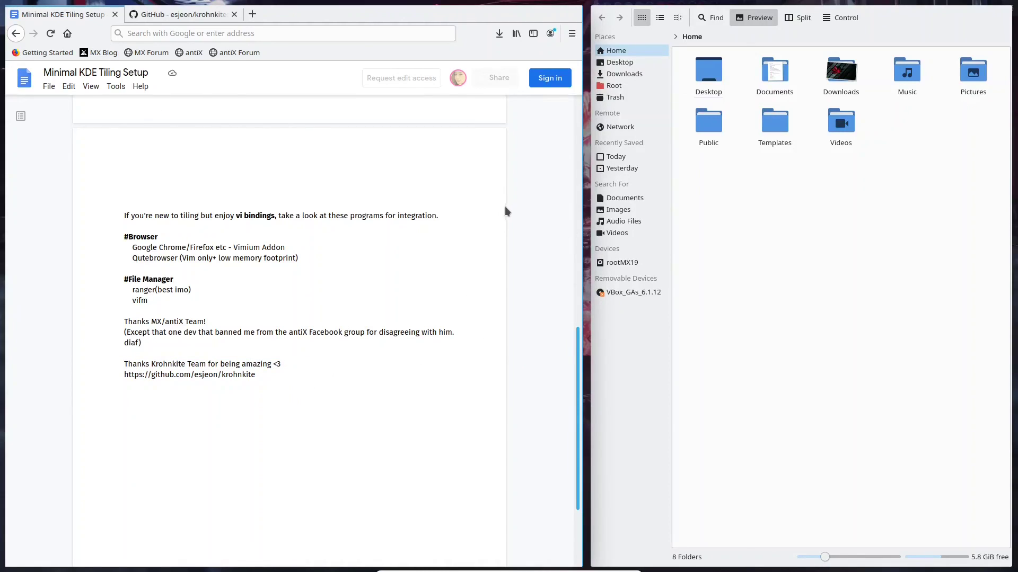
- Switch to the krohnkite GitHub page and scroll its README down to the Features list
left_click(196, 16)
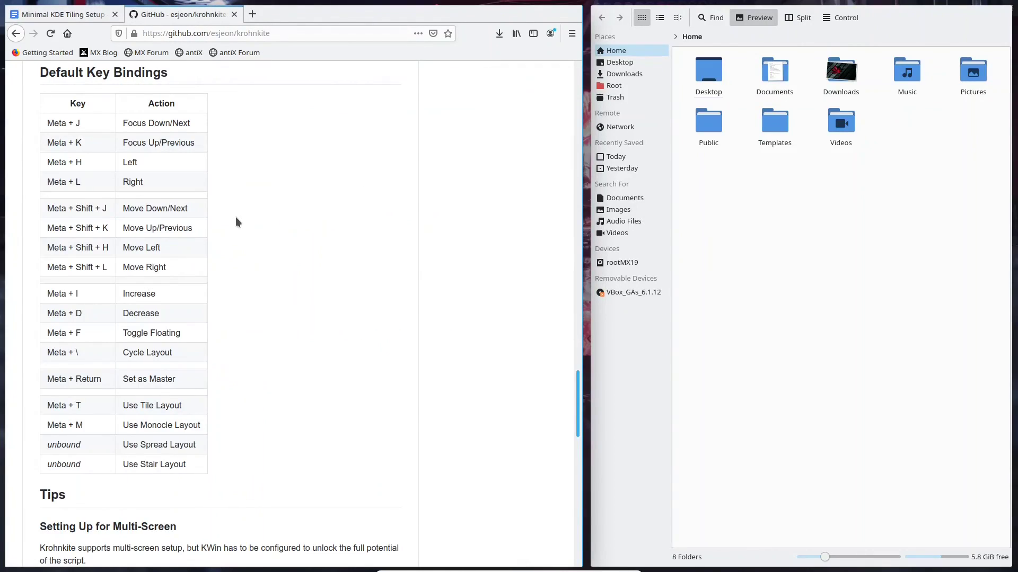
scroll(318, 249, "down", 6)
left_click_drag(577, 453, 573, 85)
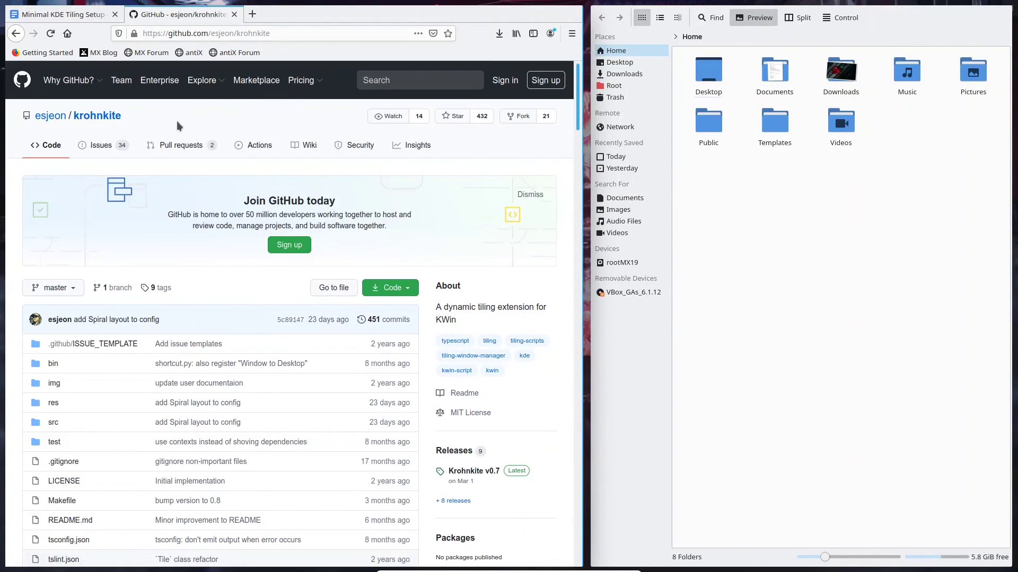
scroll(357, 176, "down", 10)
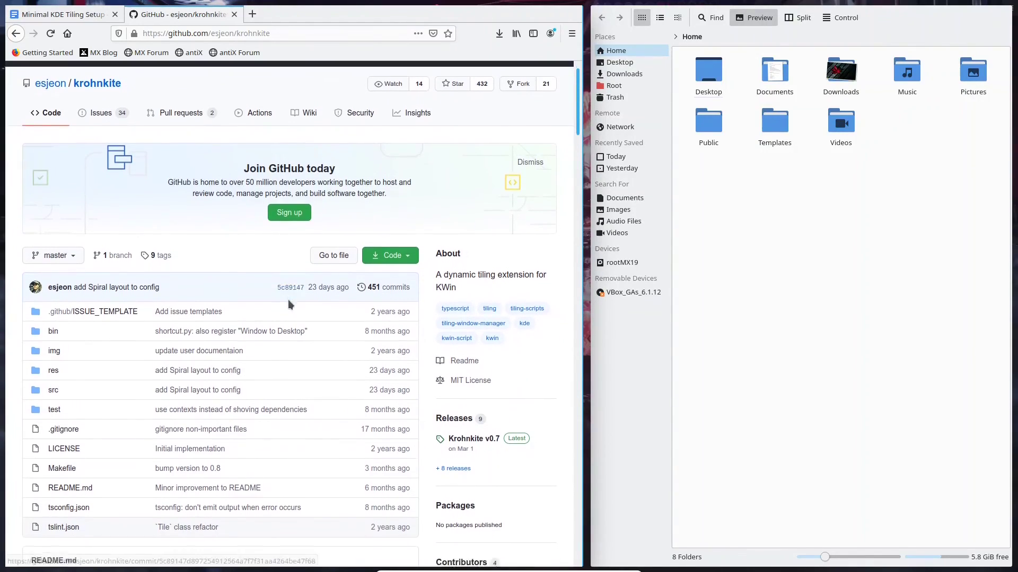
scroll(390, 293, "down", 4)
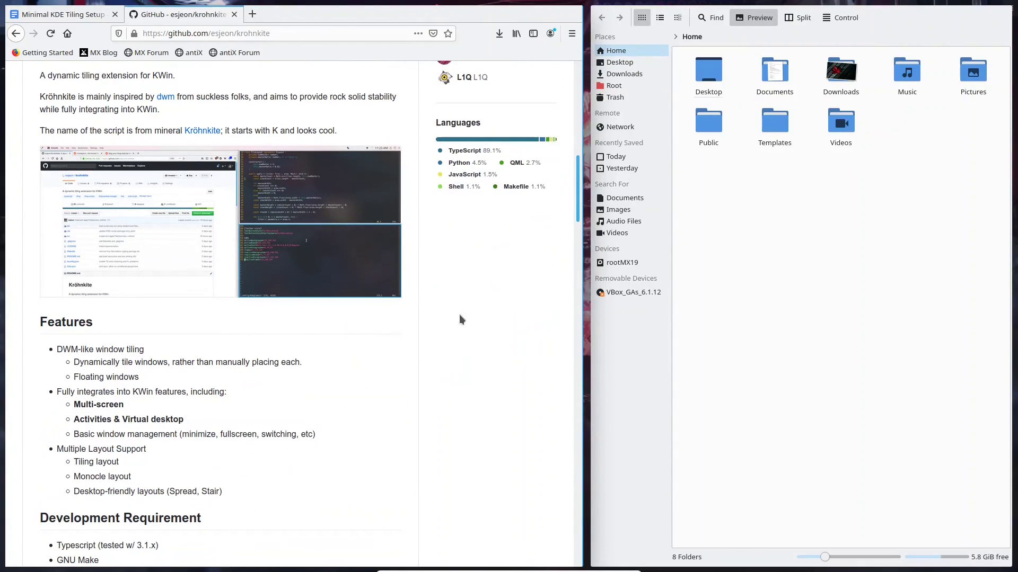